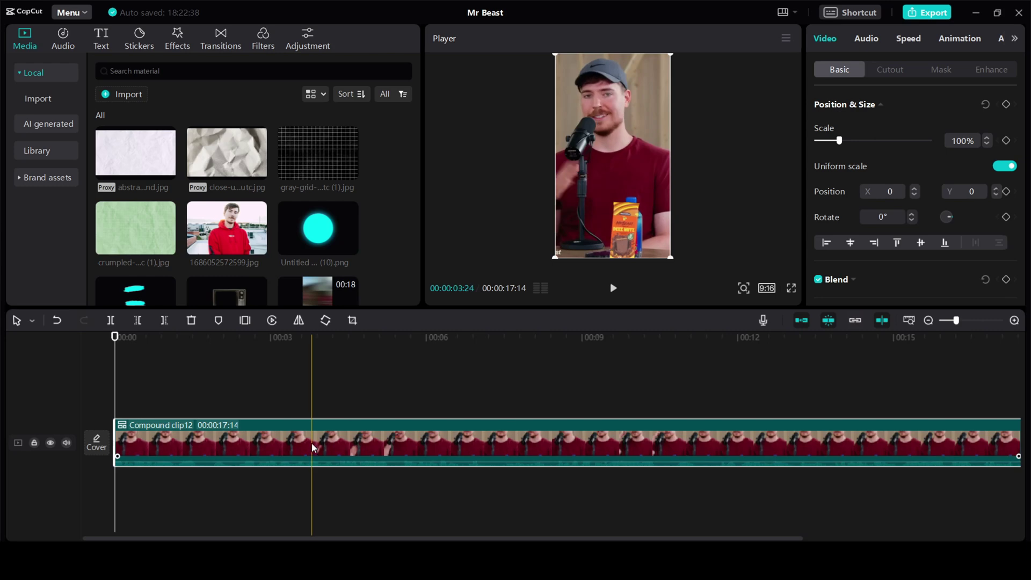
- Duplicate the compound clip onto a track directly above and apply Auto cutout to the upper copy
left_click_drag(312, 447, 305, 394)
left_click(305, 394)
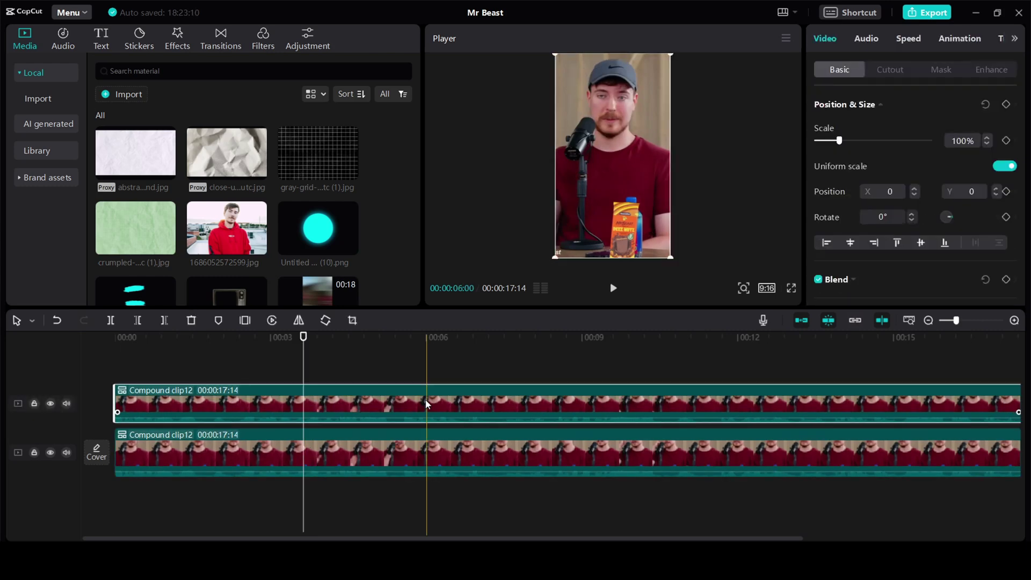
left_click(888, 67)
left_click(817, 228)
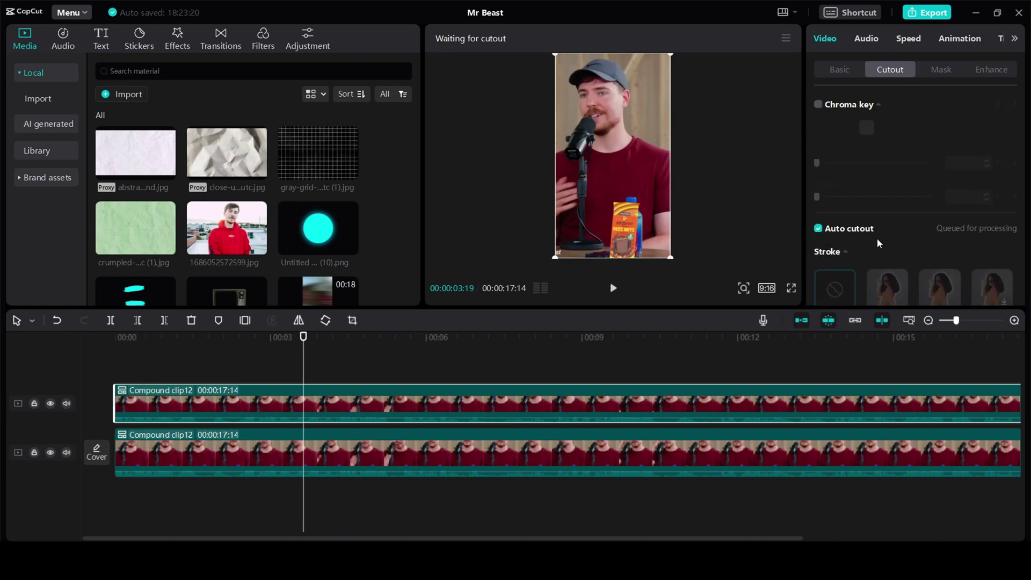
- Hide the lower compound clip temporarily to check the cutout, and show it again
left_click(400, 465)
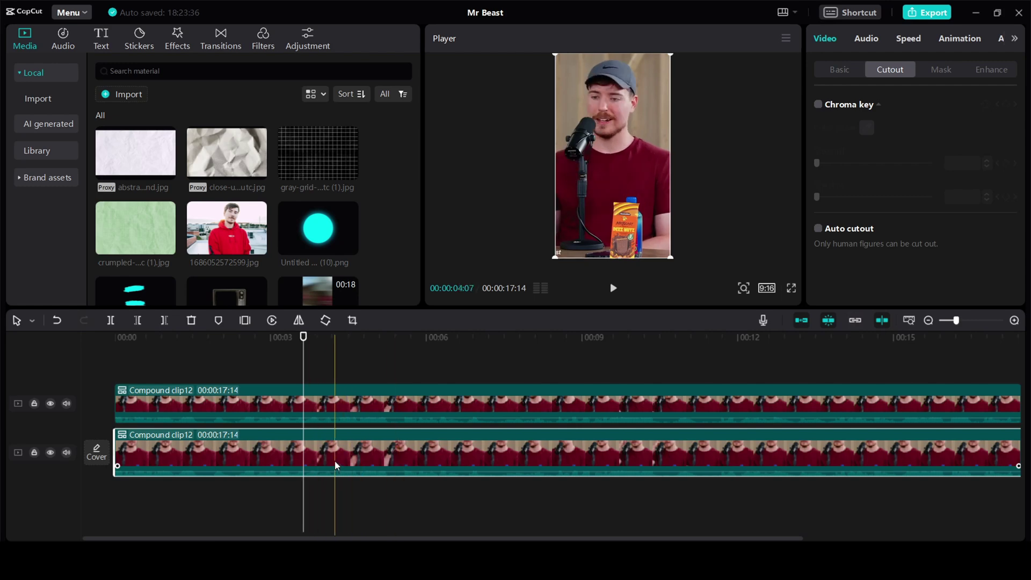
key("v")
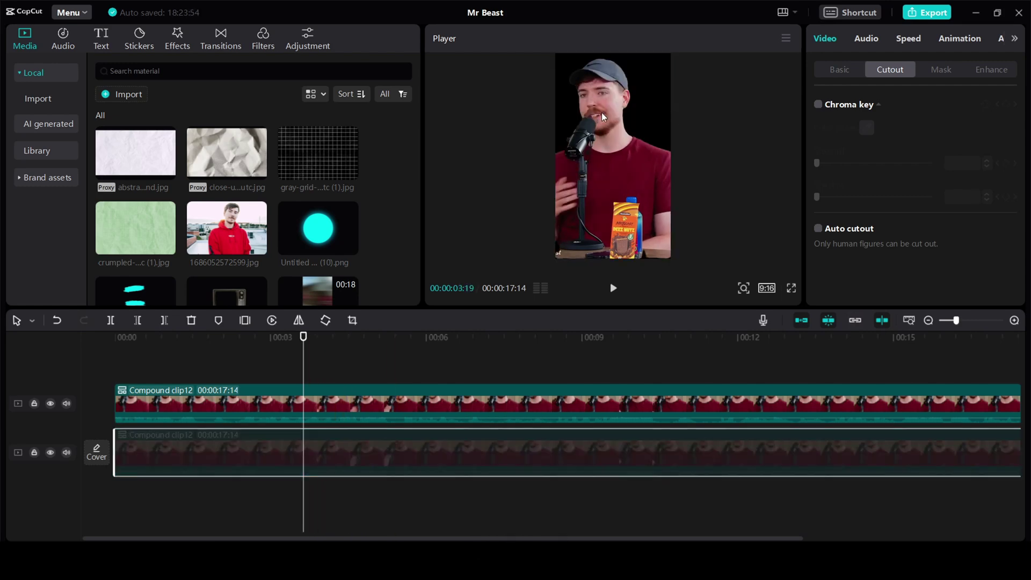
key("v")
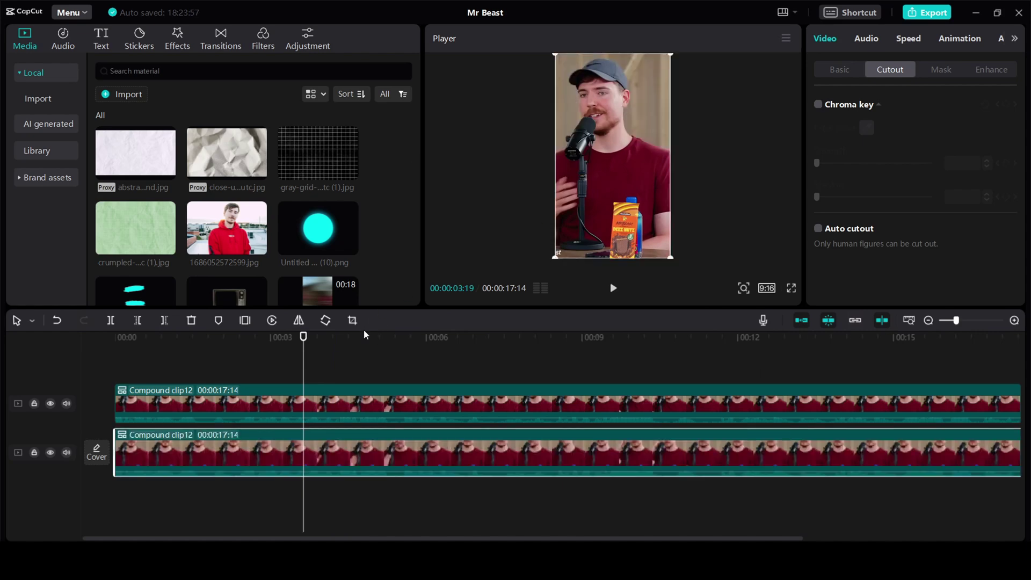
- Select both compound clips, enlarge them together and move them down in the frame
left_click(362, 405)
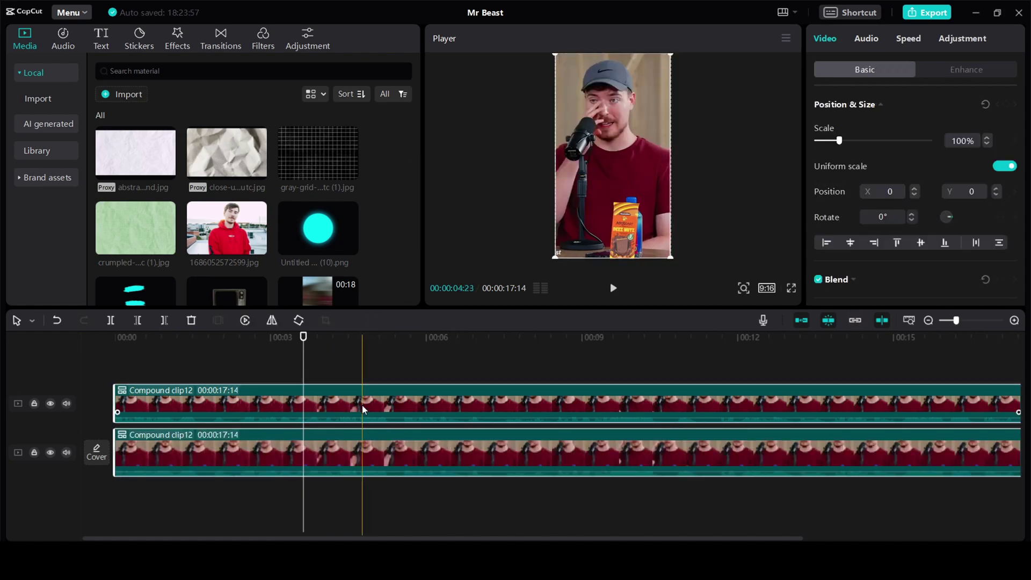
left_click_drag(671, 258, 700, 282)
left_click_drag(636, 206, 640, 234)
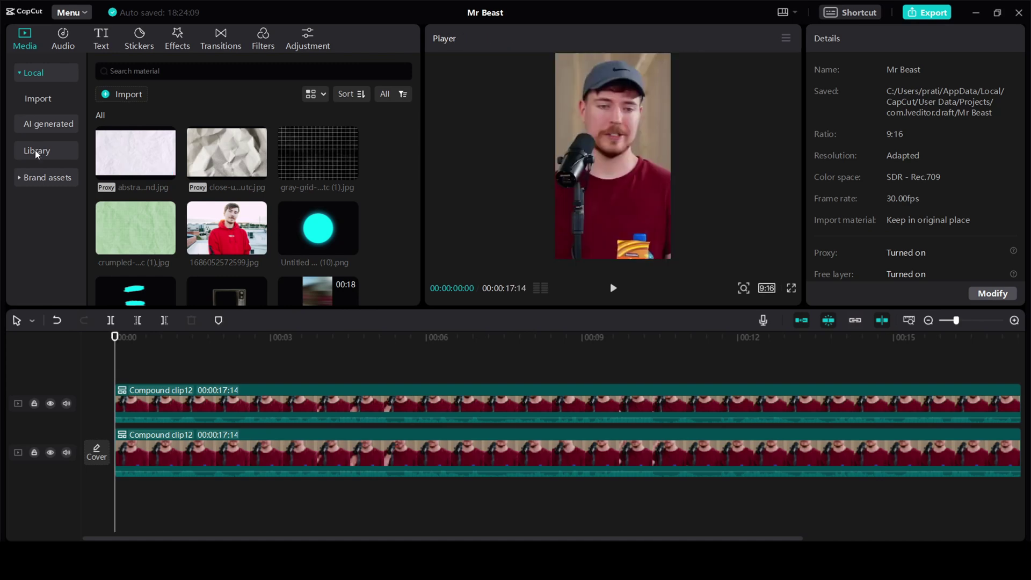
- Add the black stock clip on a new track above at the start and crop it to a 9:16 ratio
left_click(35, 151)
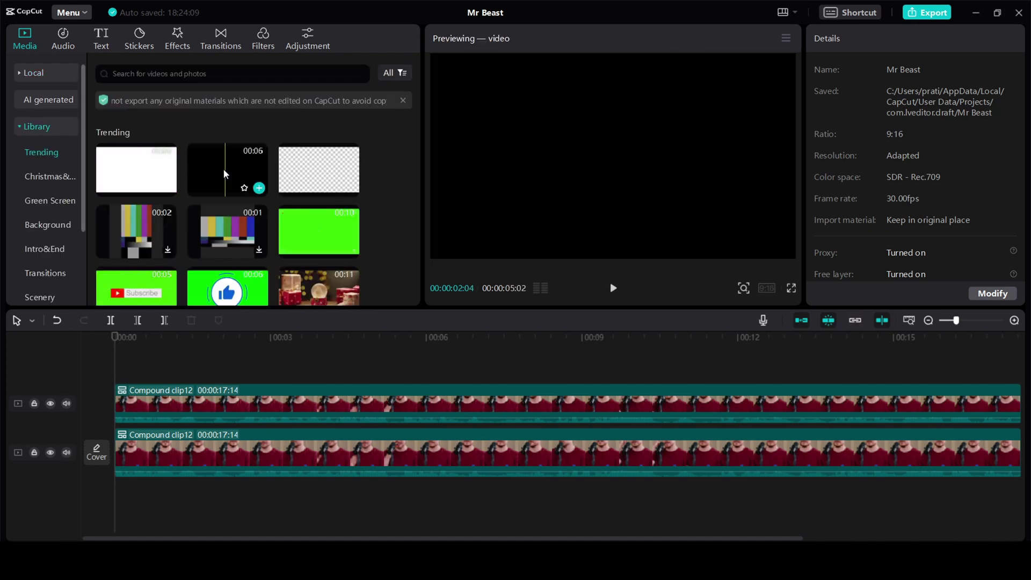
left_click_drag(210, 175, 113, 364)
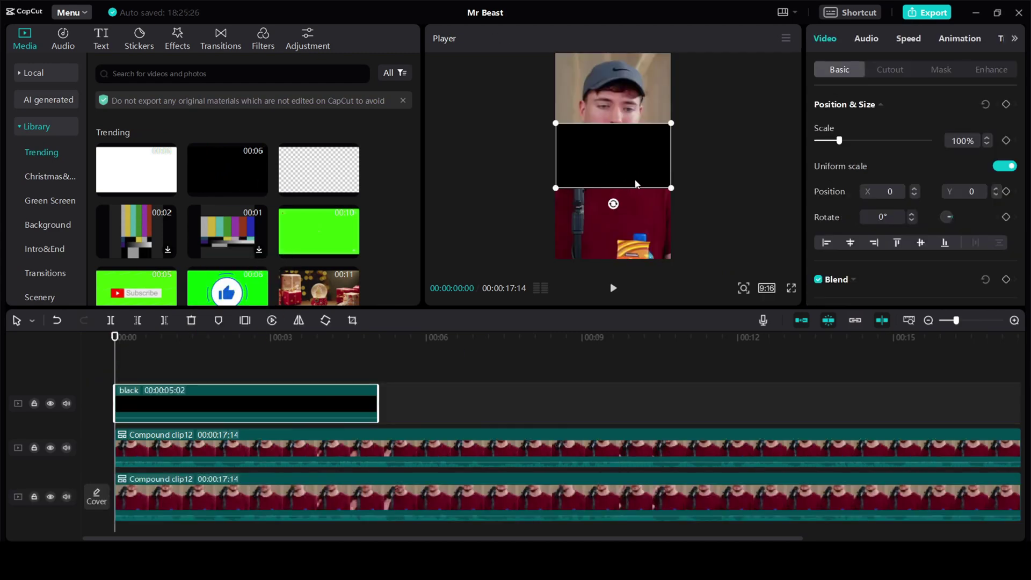
left_click(352, 321)
left_click(509, 478)
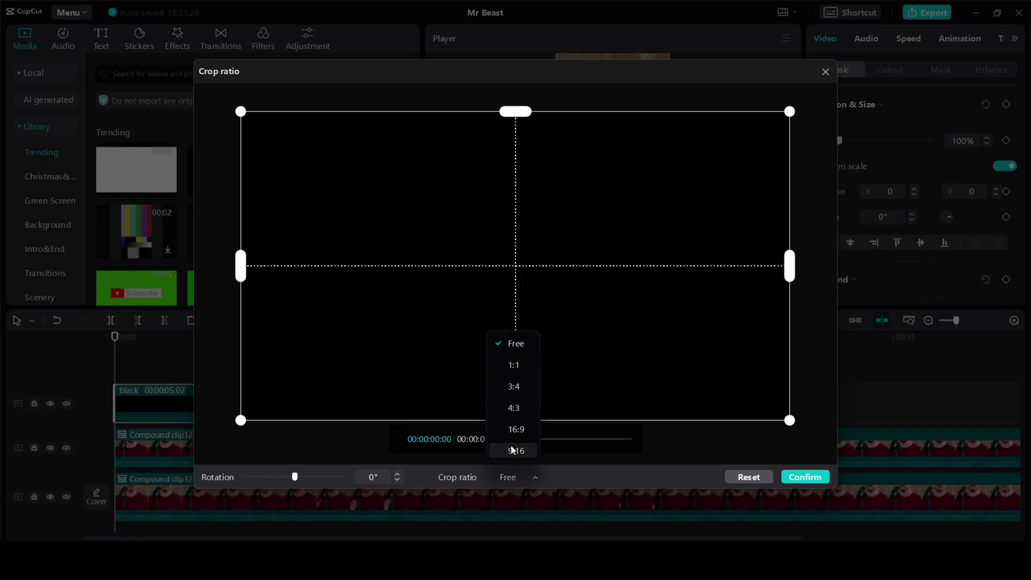
left_click(514, 451)
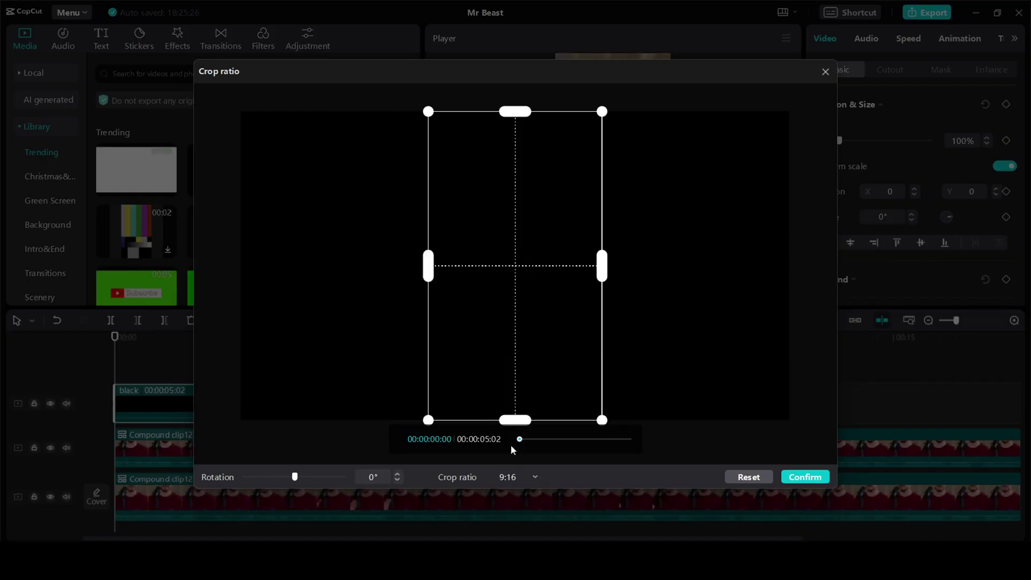
left_click(799, 478)
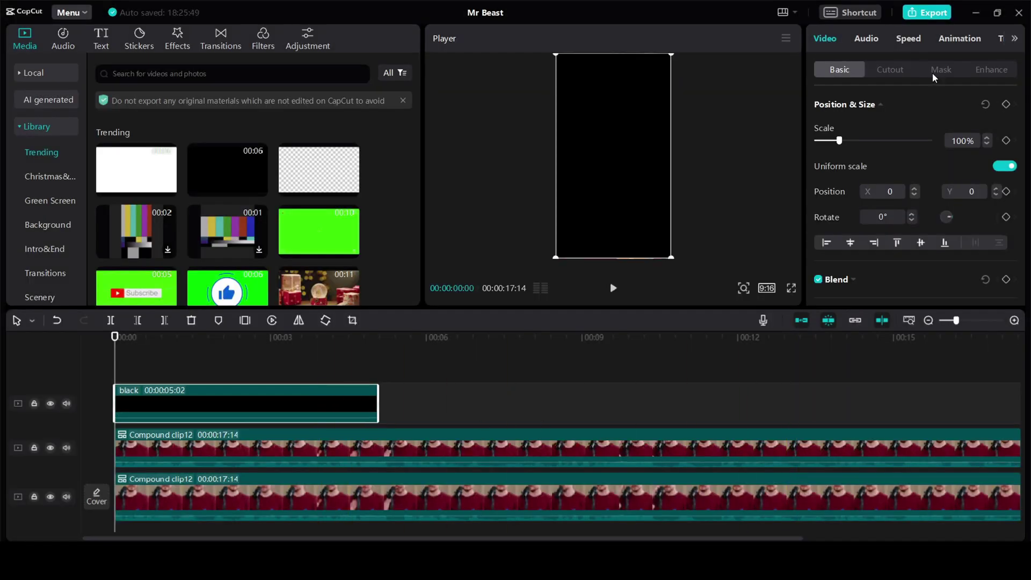
- Apply a Horizontal mask to the black clip, rotated -180° with Y at about -166, and feather its edge into a dark lower fade
left_click(941, 70)
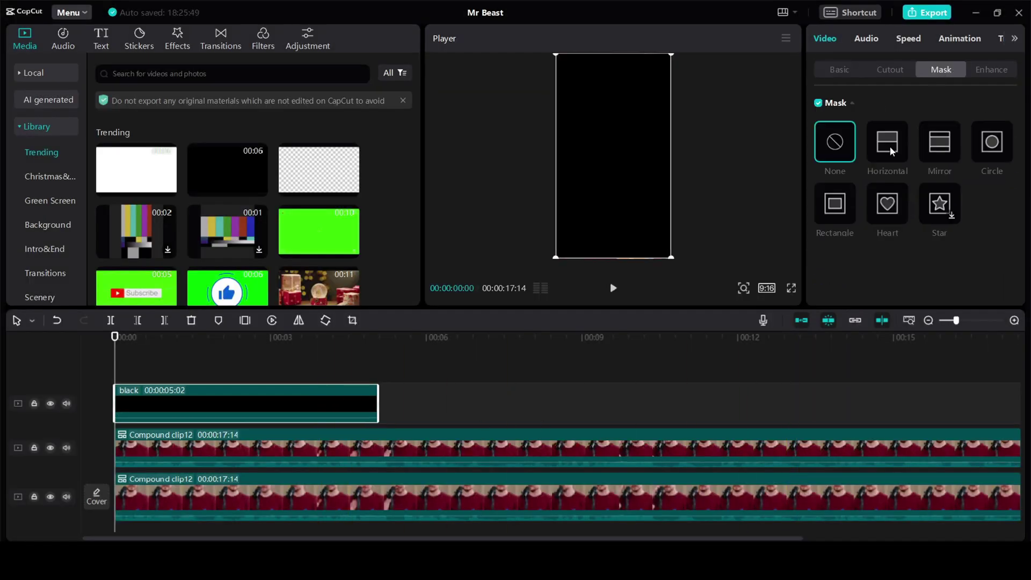
left_click(887, 143)
left_click_drag(616, 178, 607, 118)
left_click_drag(616, 163, 616, 189)
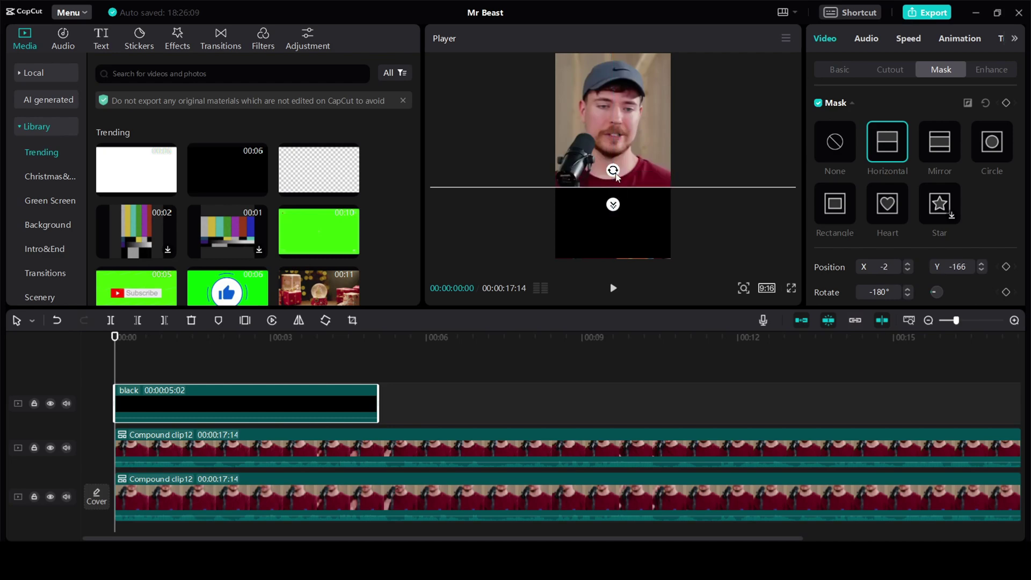
left_click_drag(613, 204, 615, 239)
left_click(719, 187)
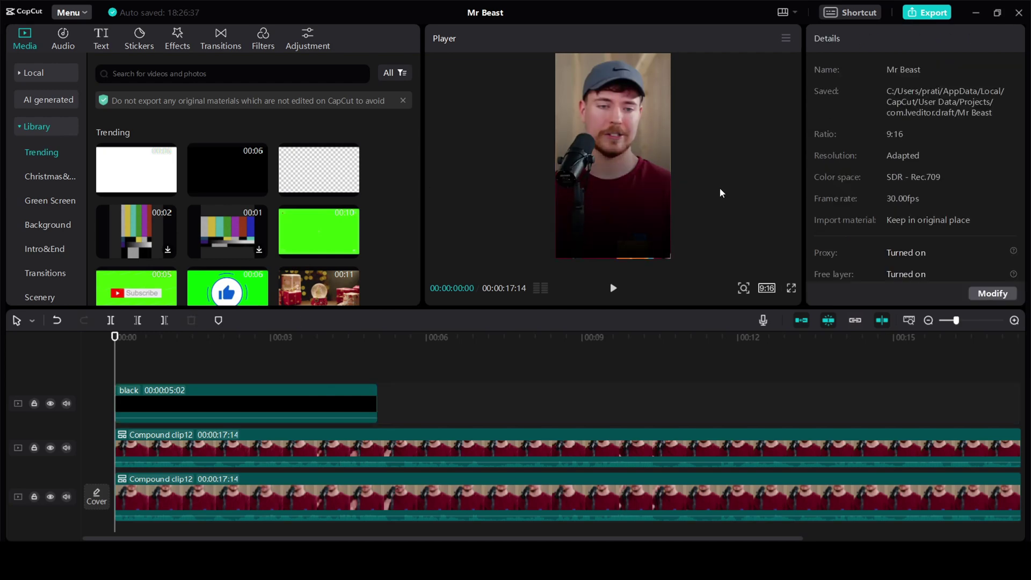
- Scale the black fade clip to 110% so it covers the frame edges
left_click(645, 216)
left_click_drag(682, 271, 685, 273)
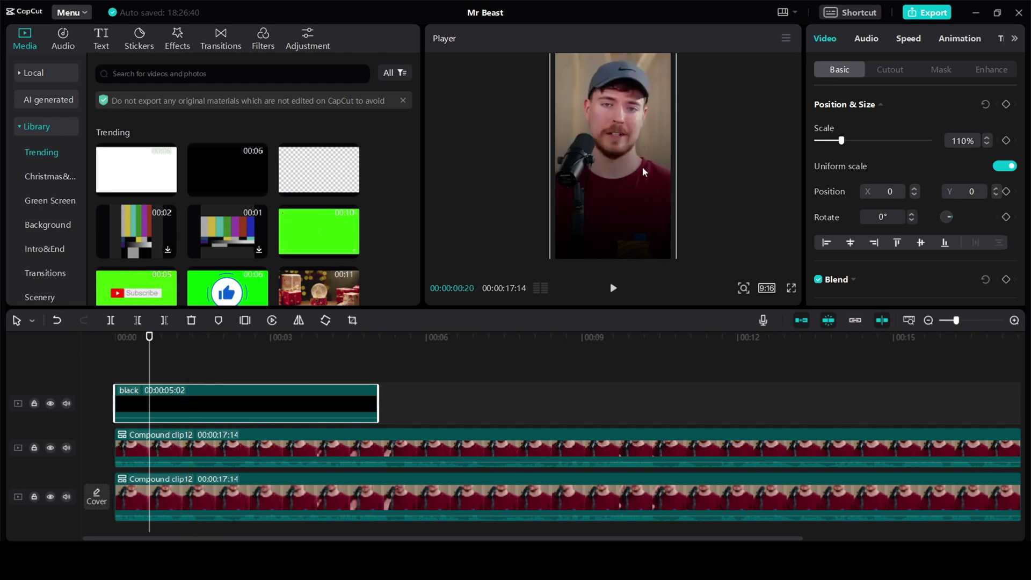
- Check the Free layer option in the project settings and save the settings
left_click(466, 398)
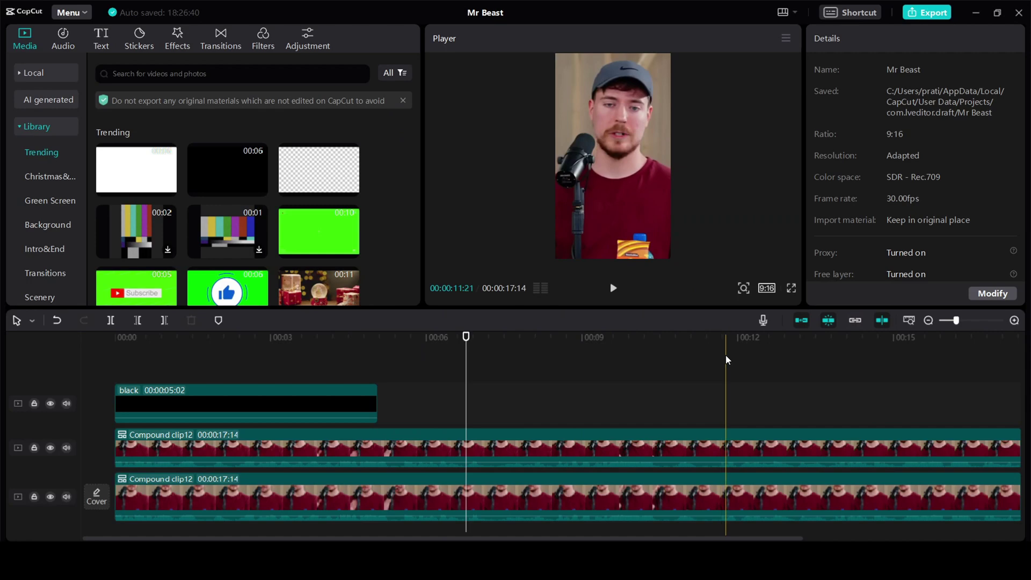
left_click(991, 296)
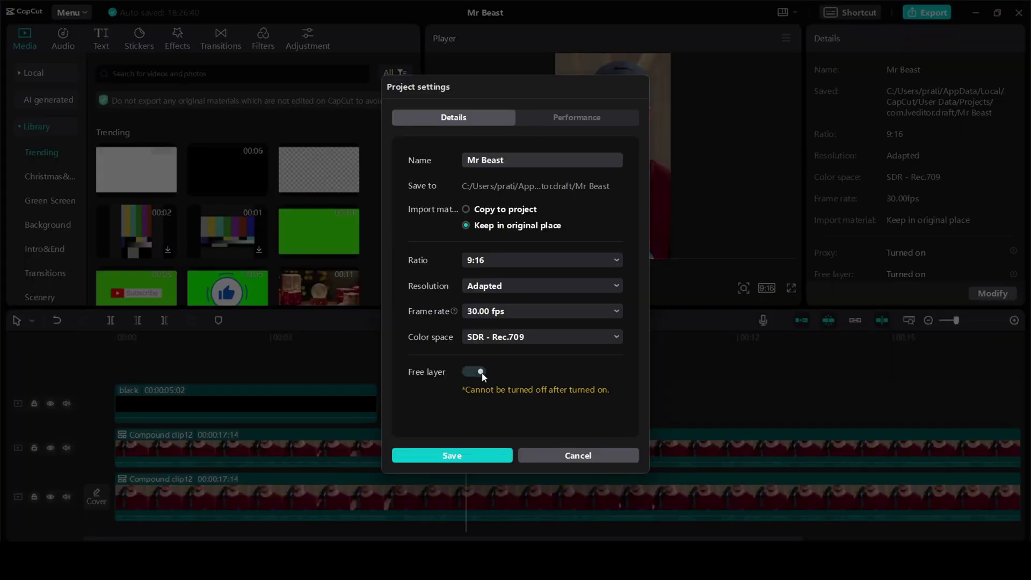
left_click(452, 456)
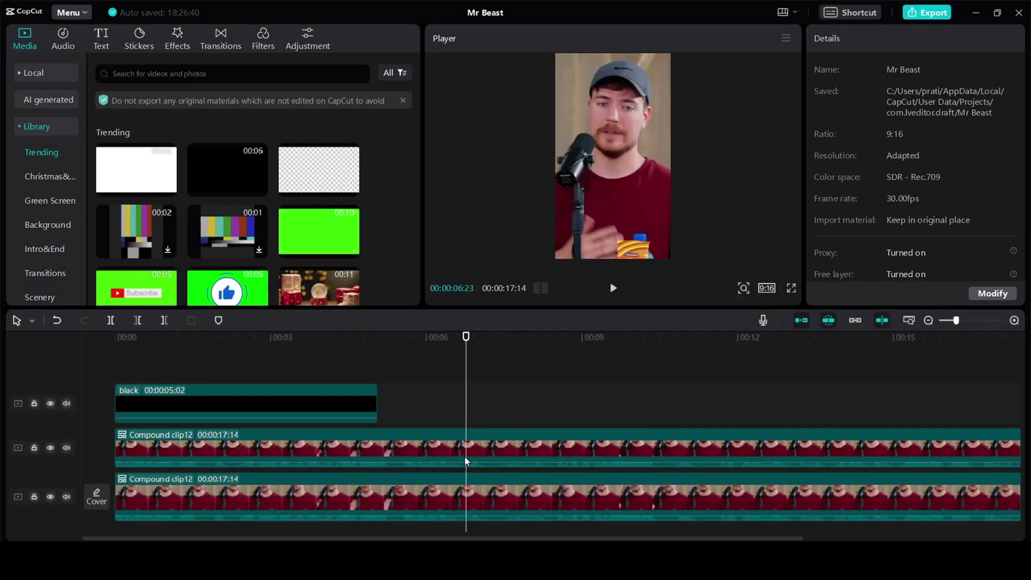
- Insert the crumpled green paper image between the two compound clips, scale it to 190% and position it at Y 675
left_click_drag(126, 221, 146, 449)
left_click(115, 337)
left_click_drag(650, 145, 651, 80)
left_click_drag(671, 129, 734, 202)
left_click_drag(650, 106, 653, 134)
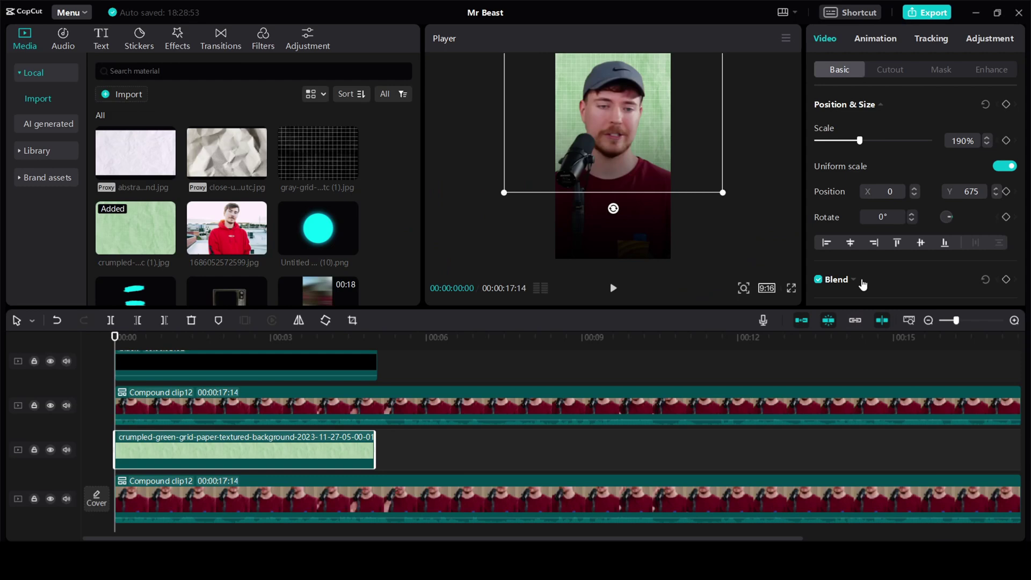
- Lower the blend opacity of the crumpled green paper image behind the cutout
scroll(864, 282, "down", 1)
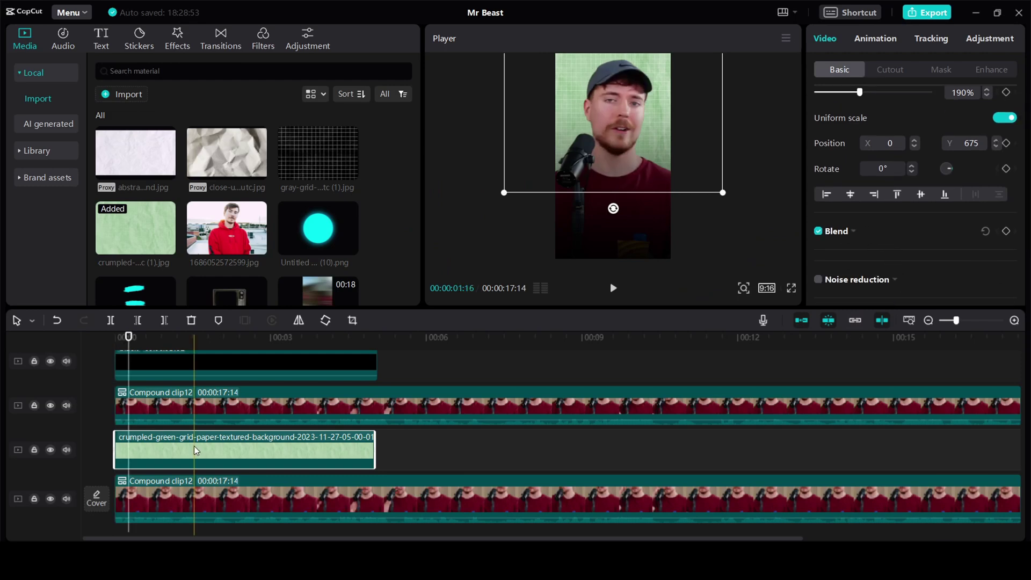
left_click(854, 232)
scroll(859, 236, "down", 1)
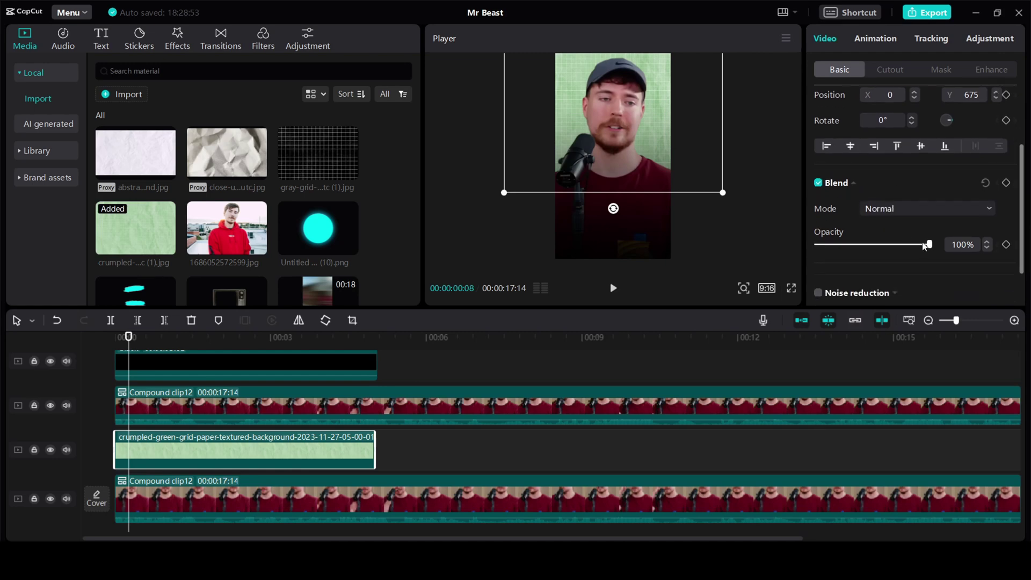
left_click_drag(931, 245, 887, 246)
- Trim both the black clip and the green paper image to end at 3 seconds
left_click(376, 360)
left_click_drag(378, 359, 269, 359)
left_click(378, 450)
left_click_drag(378, 450, 270, 449)
left_click(187, 352)
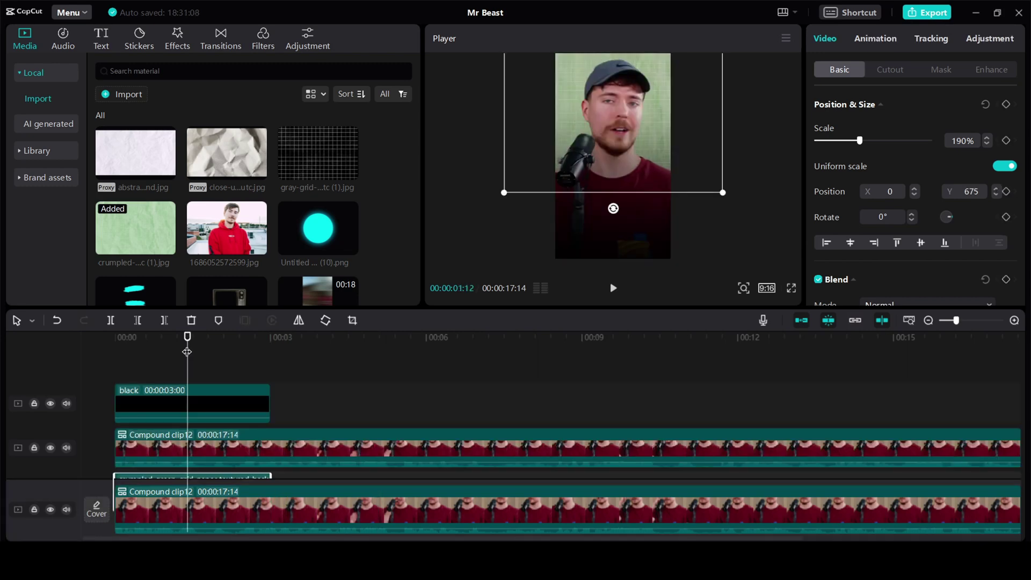
- Add a default text clip at the start above the black clip, enter "Mr Beast" and set it to uppercase
left_click(108, 43)
left_click_drag(115, 110, 114, 375)
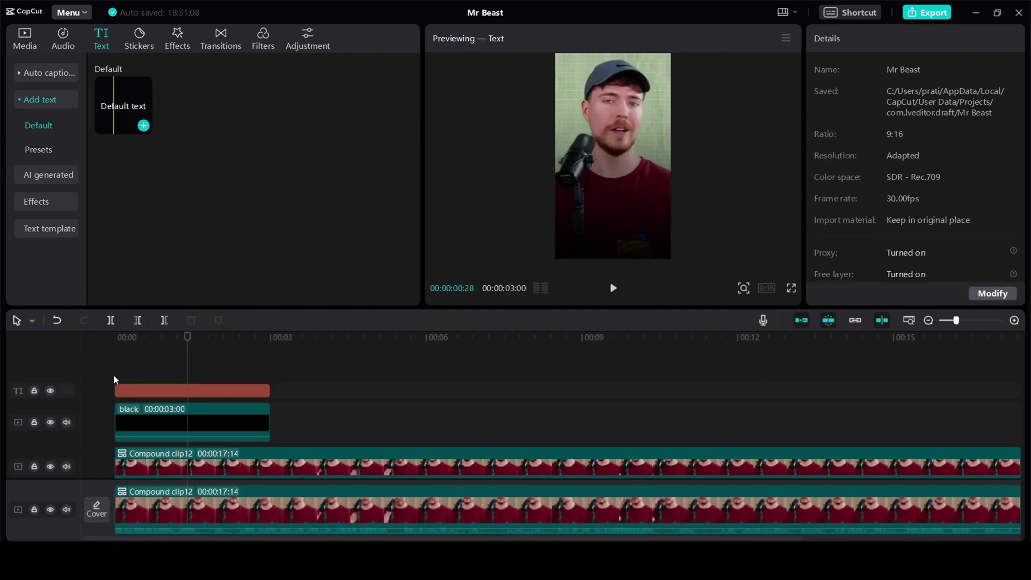
left_click(240, 392)
type("Mr Beast")
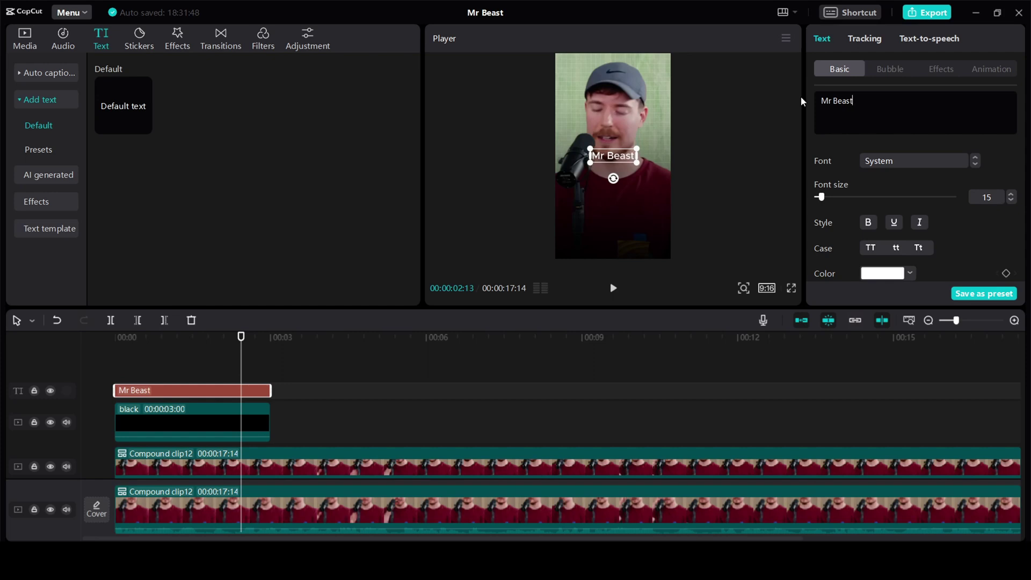
left_click(870, 249)
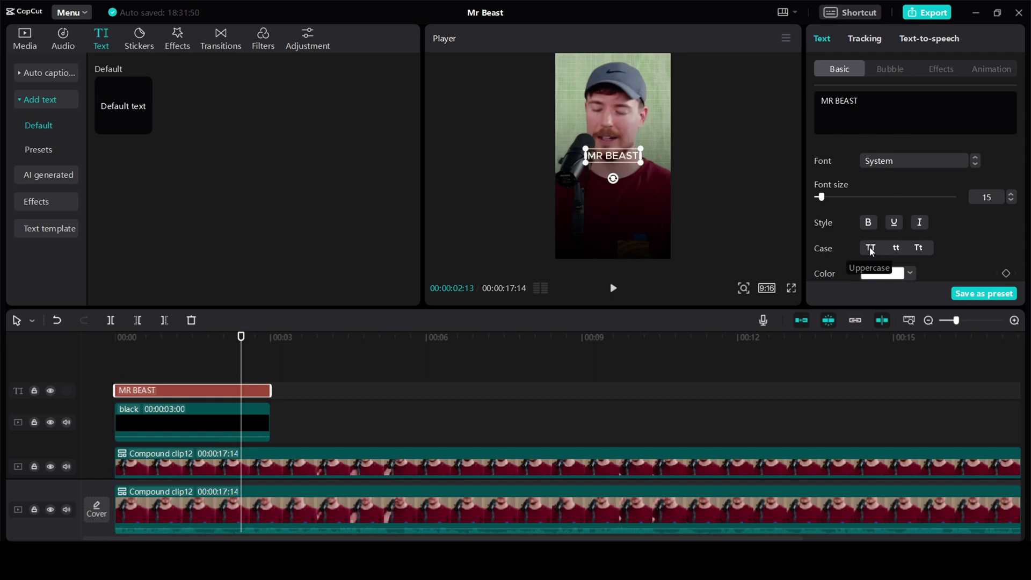
- Enlarge the MR BEAST title to nearly the frame width and set its font to ZY Energy
left_click_drag(642, 148, 682, 140)
left_click(937, 160)
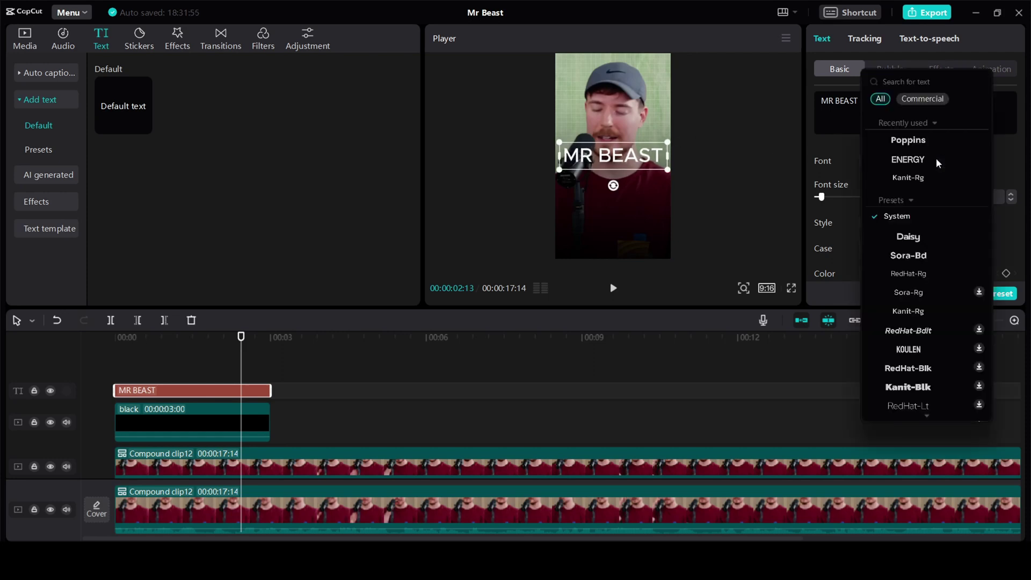
left_click(907, 160)
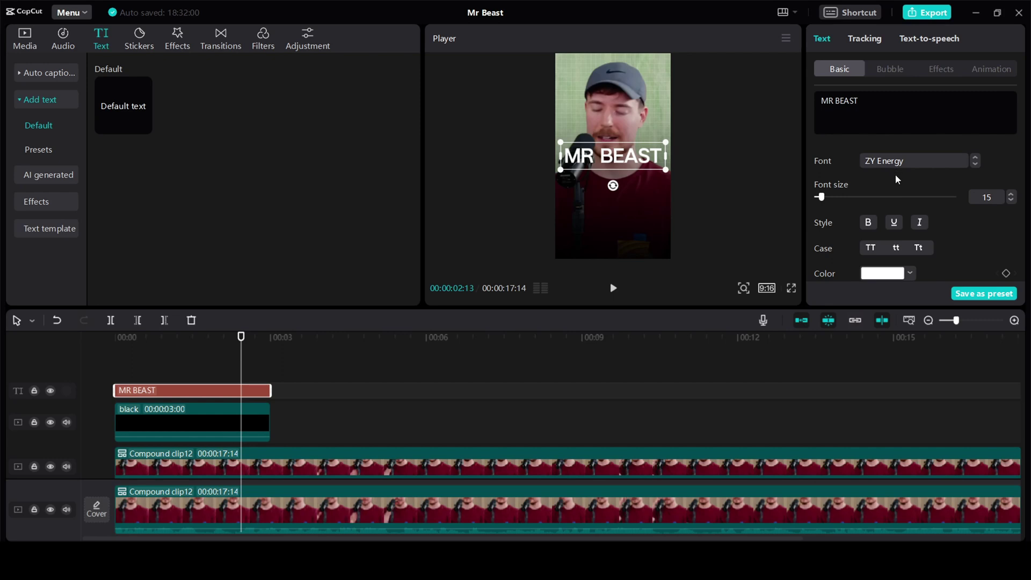
- Apply the plain yellow text effect to the MR BEAST title
left_click(936, 68)
scroll(885, 202, "down", 2)
left_click(847, 157)
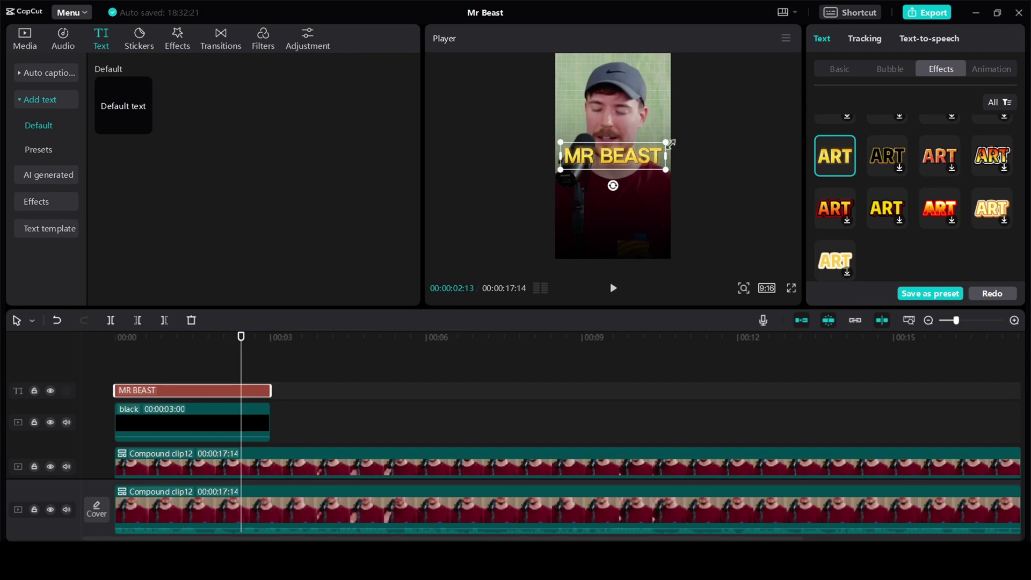
- Give the MR BEAST title a Zoom In entrance animation with a duration of 0.8 s
left_click(991, 68)
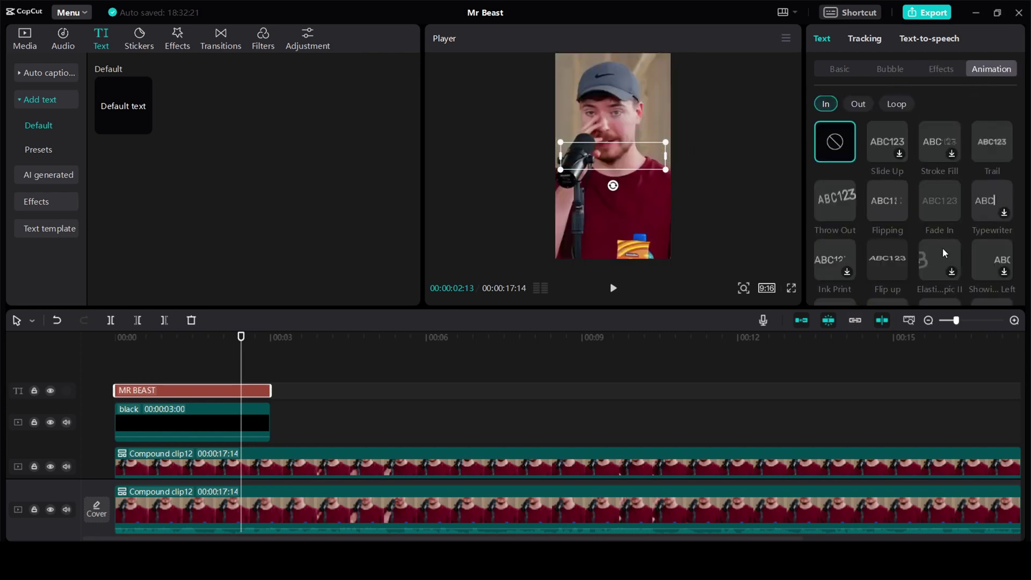
scroll(938, 247, "down", 2)
scroll(965, 246, "down", 5)
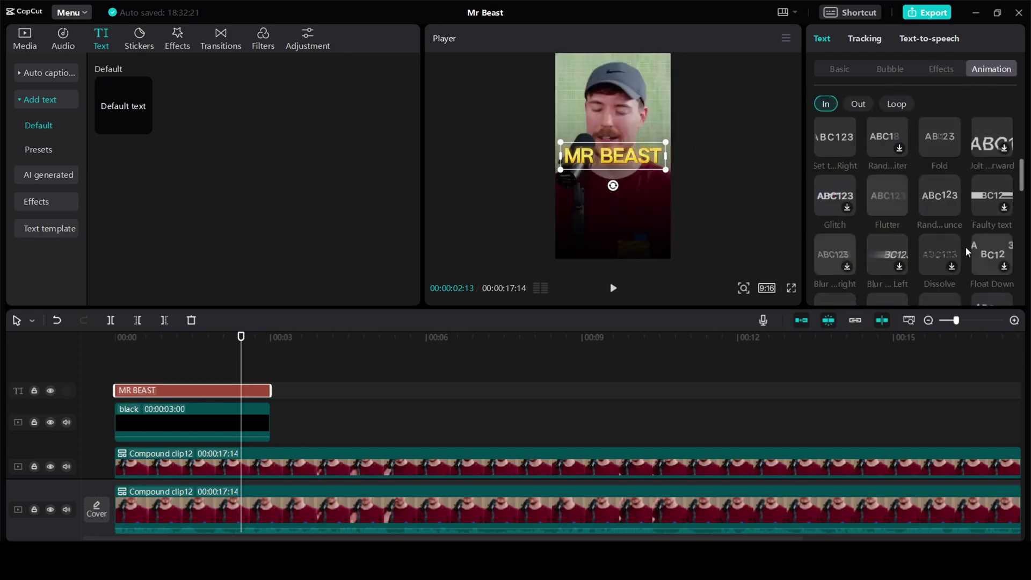
scroll(963, 247, "down", 5)
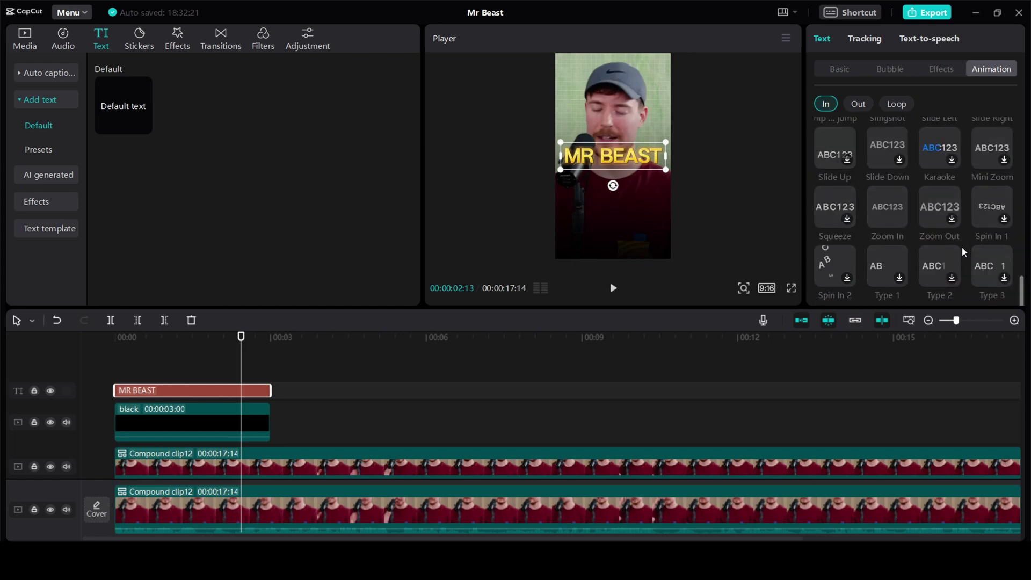
left_click(884, 214)
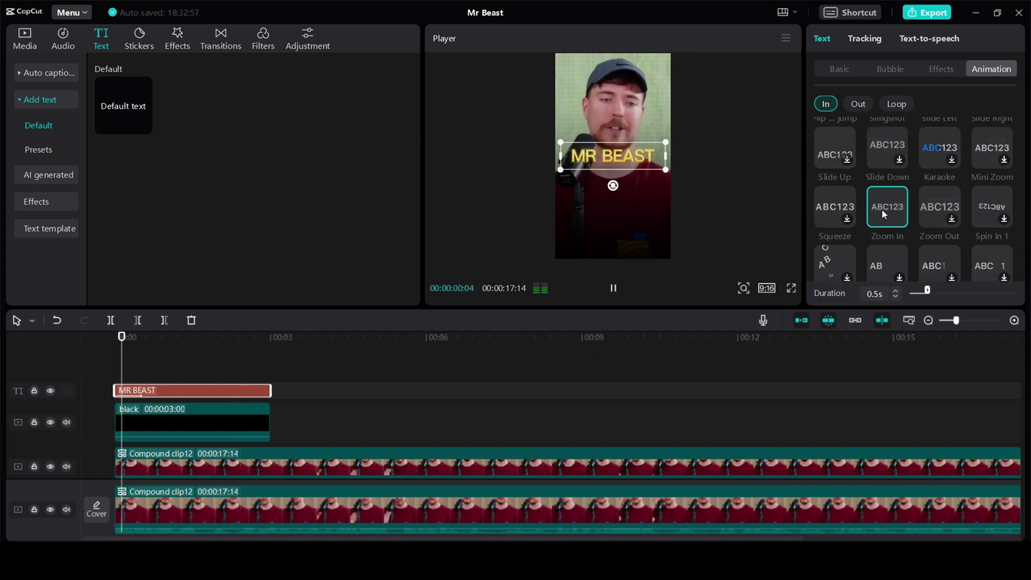
left_click_drag(925, 293, 939, 294)
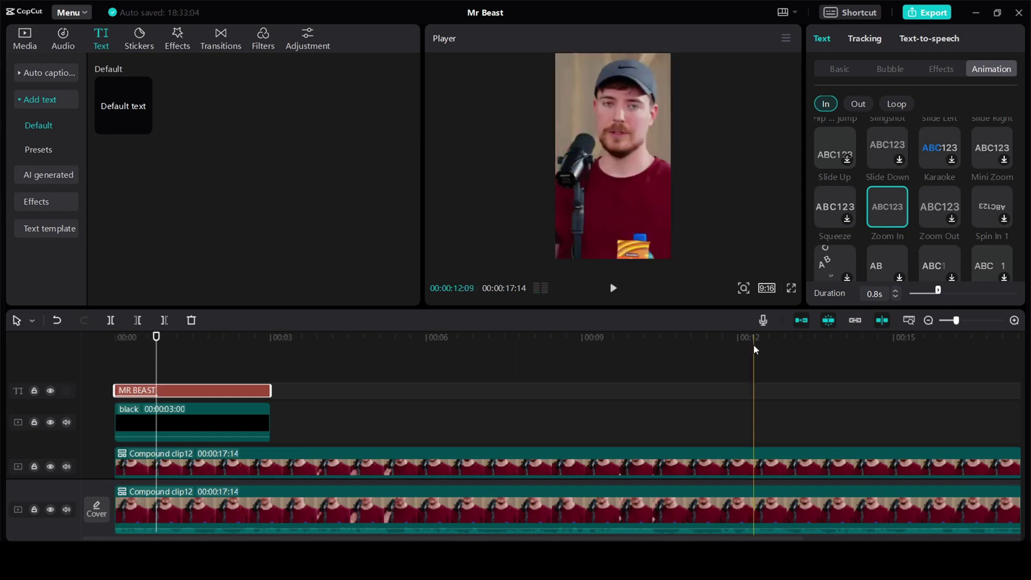
left_click(188, 390)
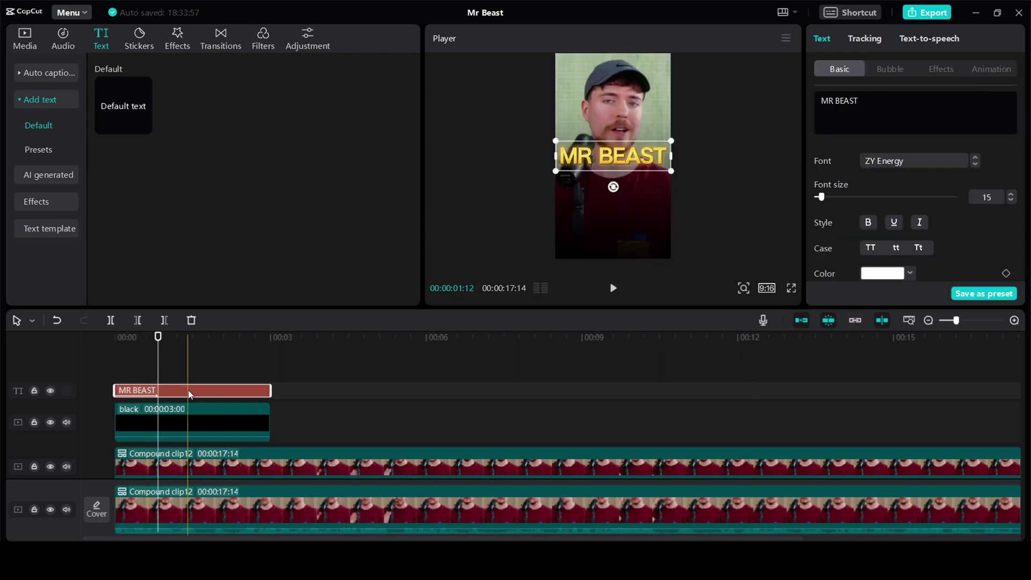
- Duplicate the MR BEAST title on a track above, change the copy to "new channel" beneath it and apply a glowing red text effect
mouse_move(189, 390)
left_mouse_down()
mouse_move(191, 366)
mouse_move(186, 373)
left_mouse_up()
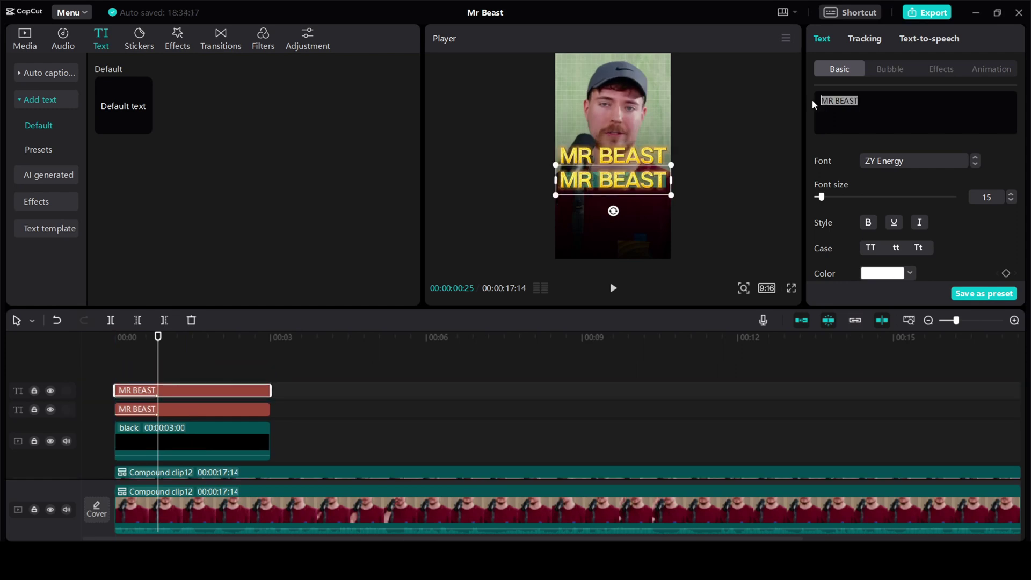
type("new ")
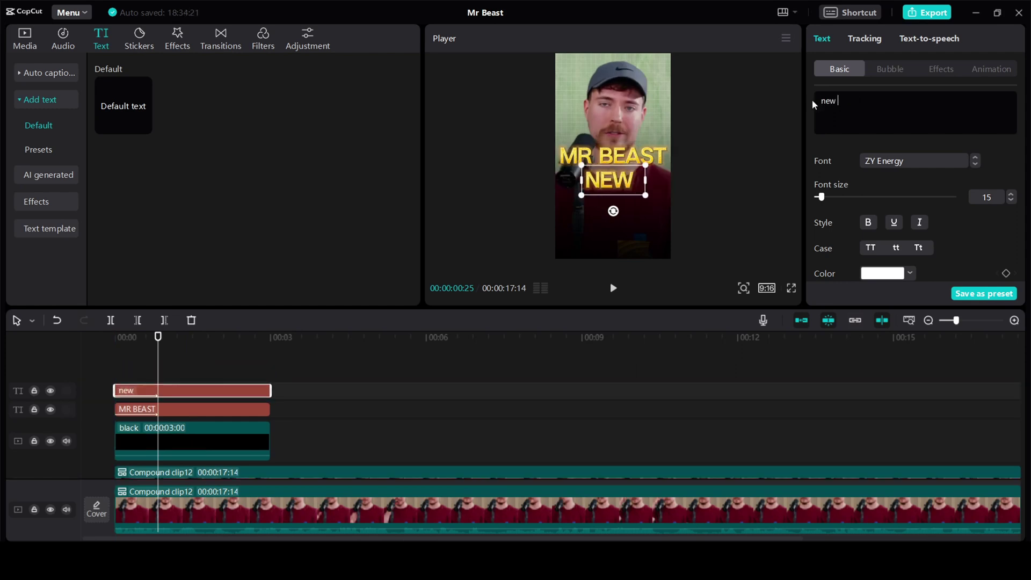
type("channel")
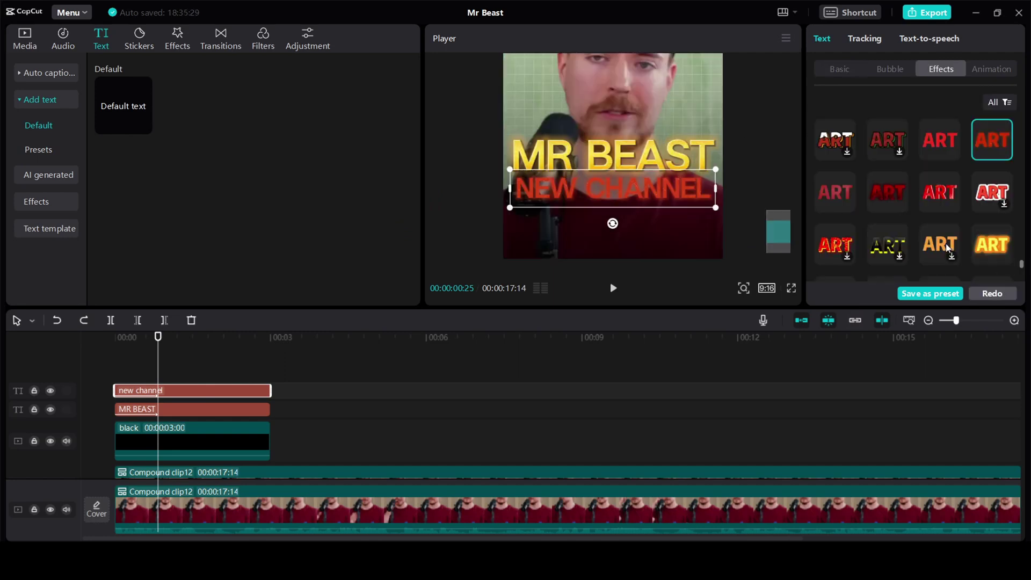
left_click(982, 199)
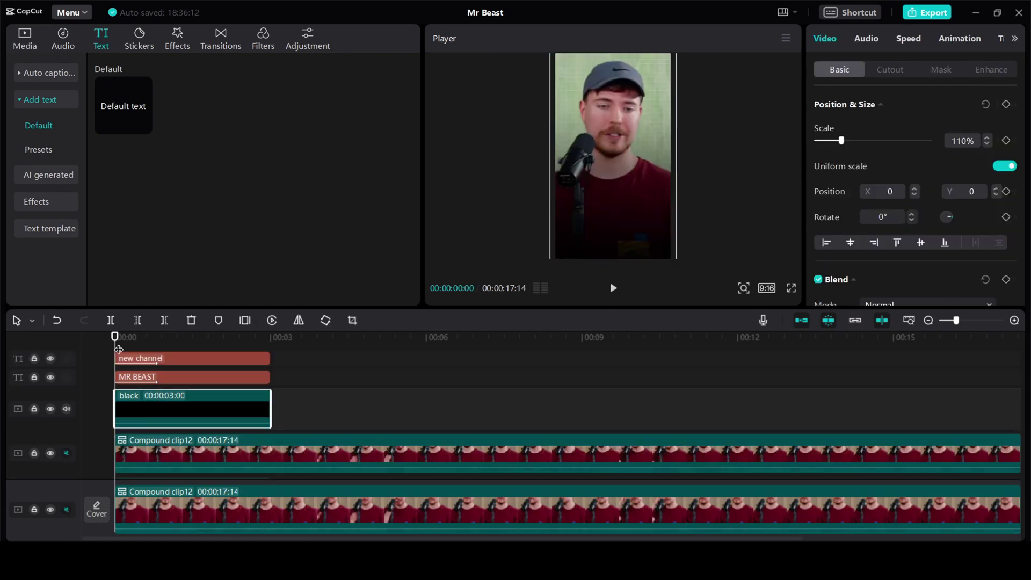
- Search the stickers for "line" and place the white hand-drawn underline sticker at the start, directly above the black clip
left_click(138, 41)
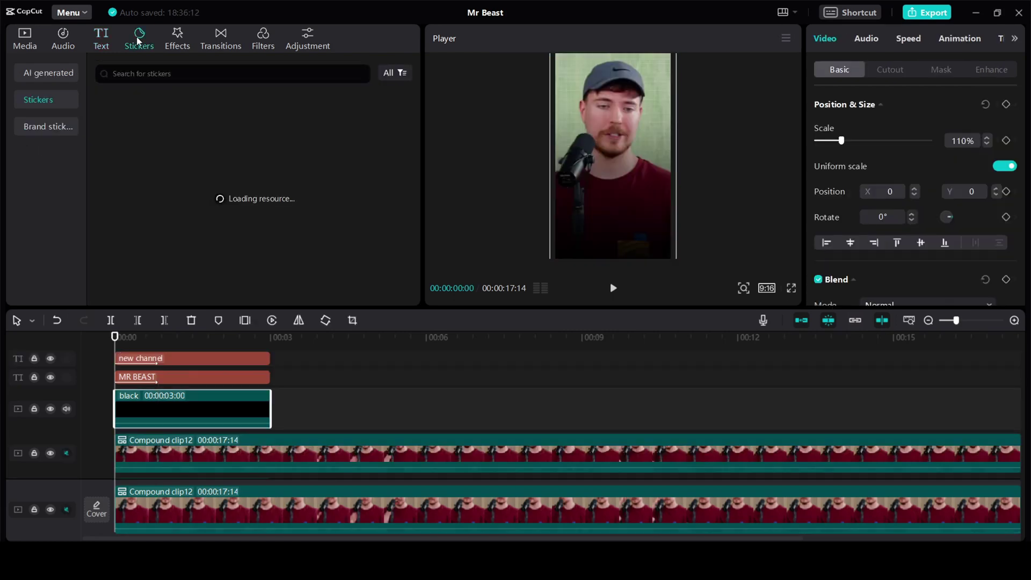
left_click(158, 75)
type("line")
scroll(168, 227, "down", 1)
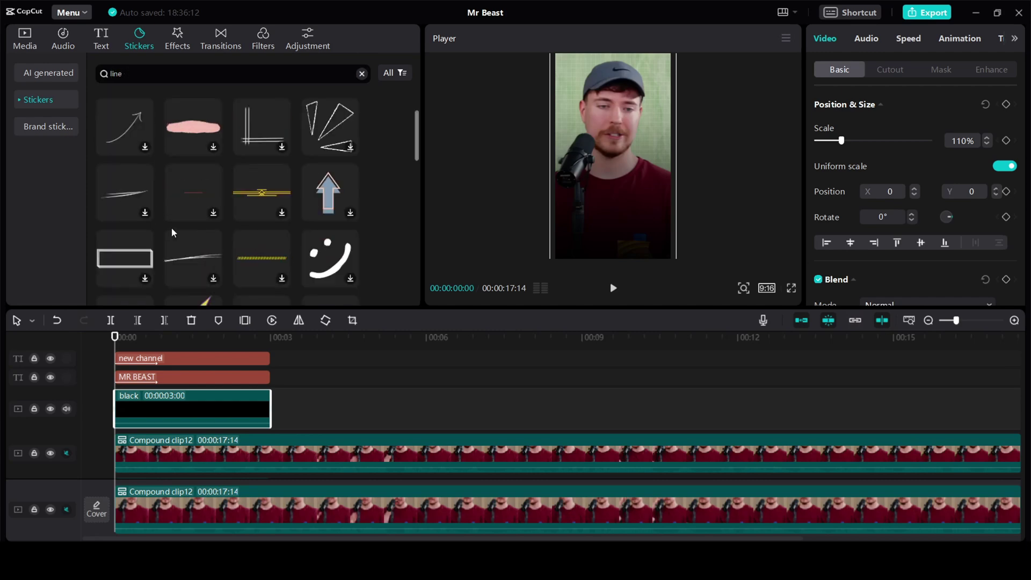
left_click_drag(179, 260, 114, 399)
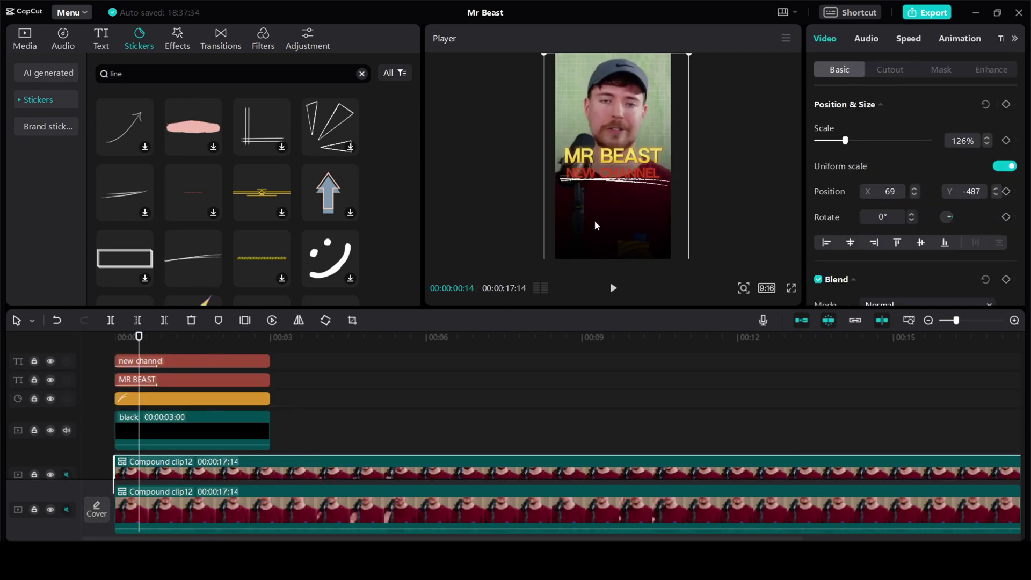
- Fit the line sticker beneath NEW CHANNEL at 87% scale and 7° rotation, then convert it into a compound clip
left_click(185, 397)
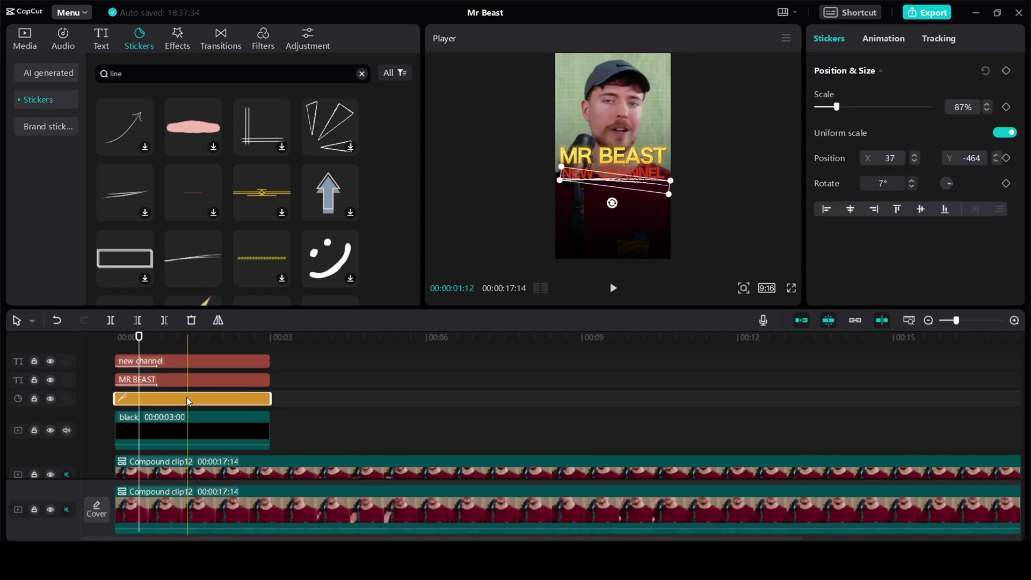
right_click(186, 398)
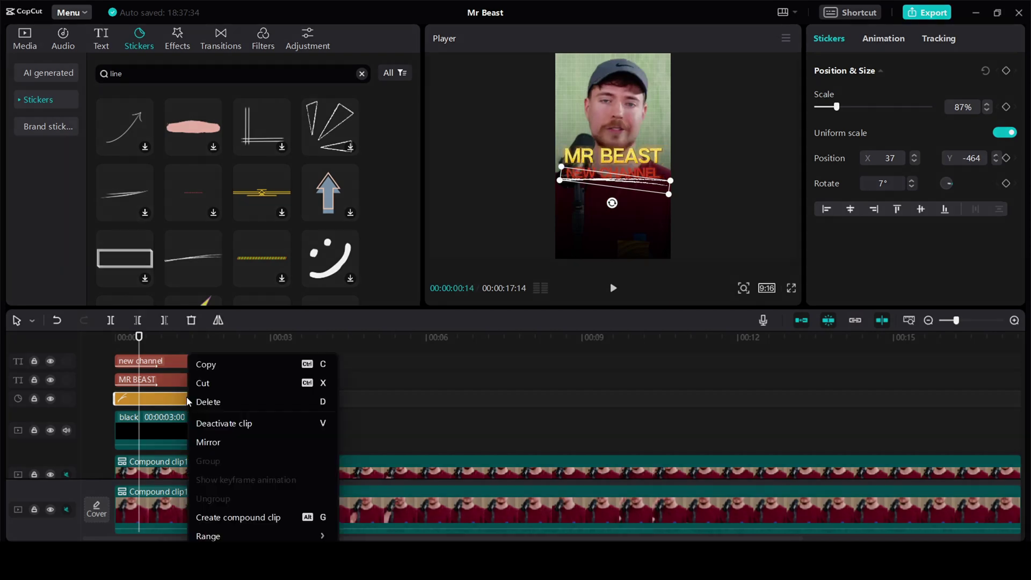
left_click(230, 518)
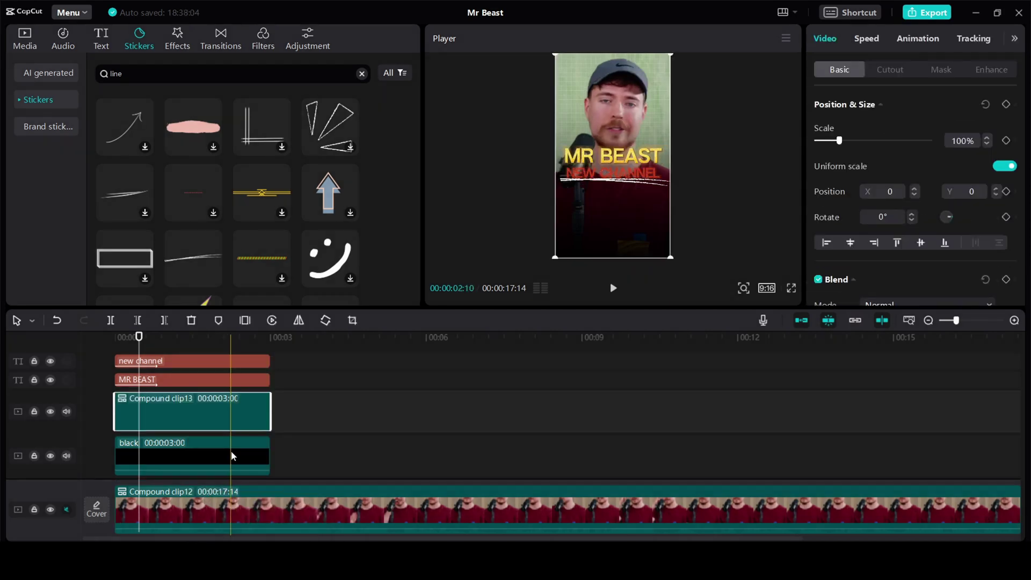
- Add a Horizontal mask rotated -90° to the line's compound clip, position it at X -492 and keyframe it at the clip's start
left_click(946, 68)
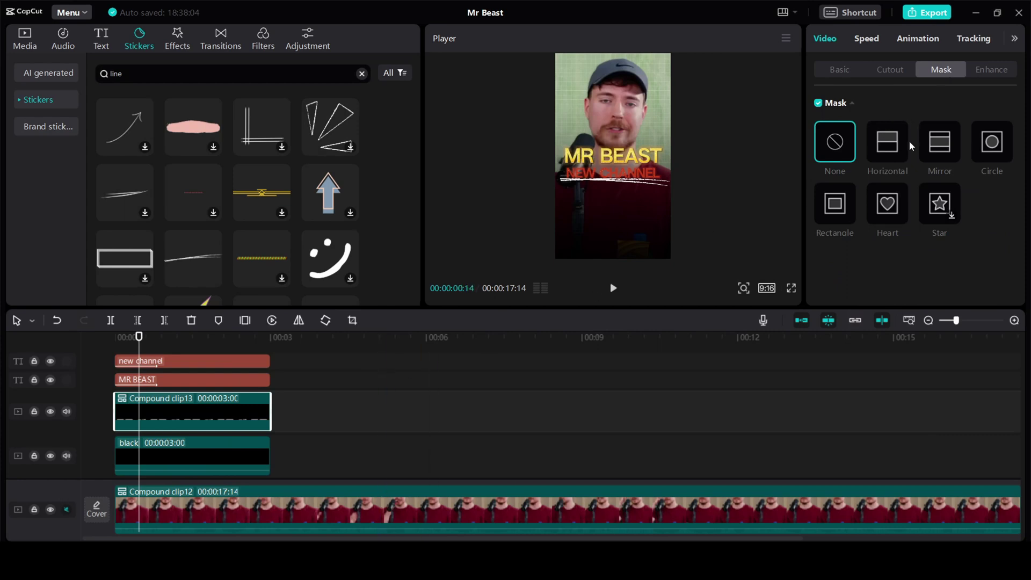
left_click(893, 145)
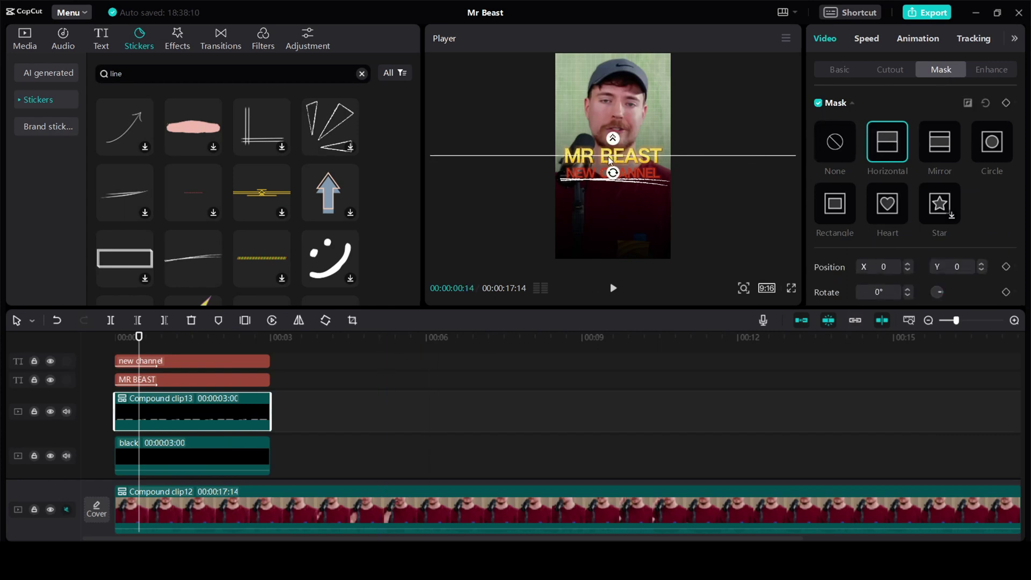
left_click_drag(614, 178, 560, 180)
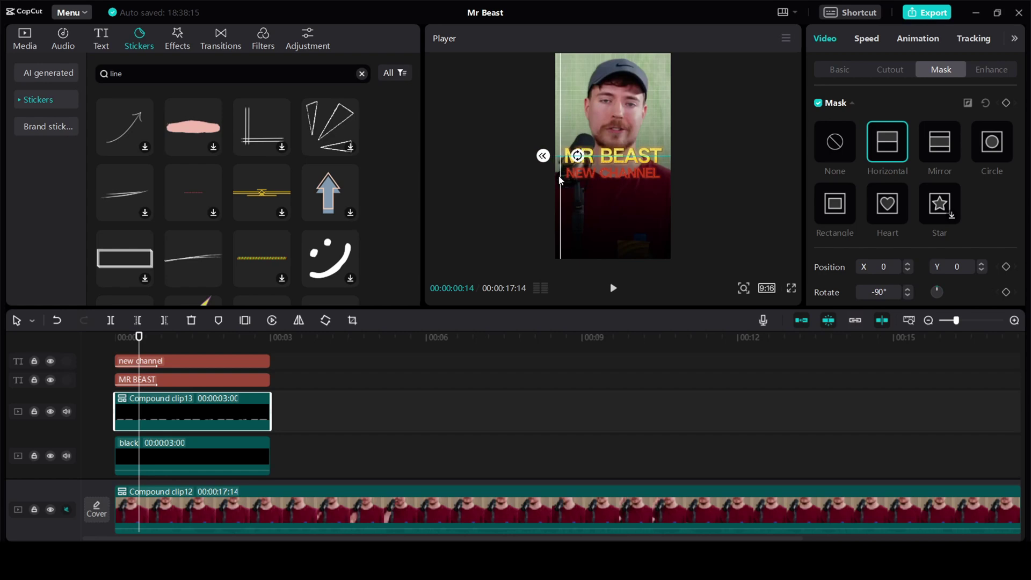
left_click(116, 348)
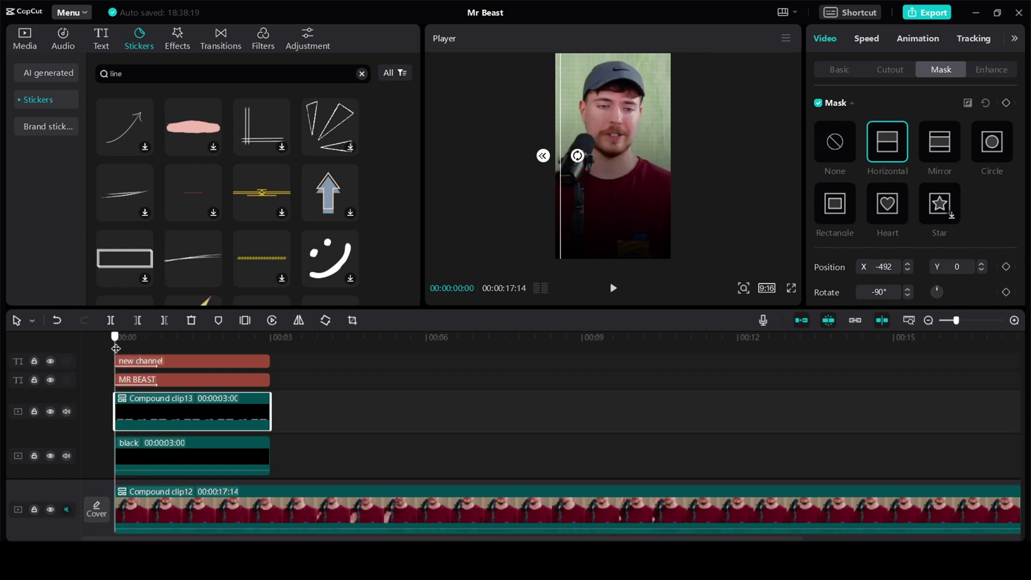
left_click(1007, 104)
- Keyframe the mask at 00:00:00:12 with its position at X 412, shift that keyframe further along the clip and play the line reveal
left_click_drag(114, 337, 135, 341)
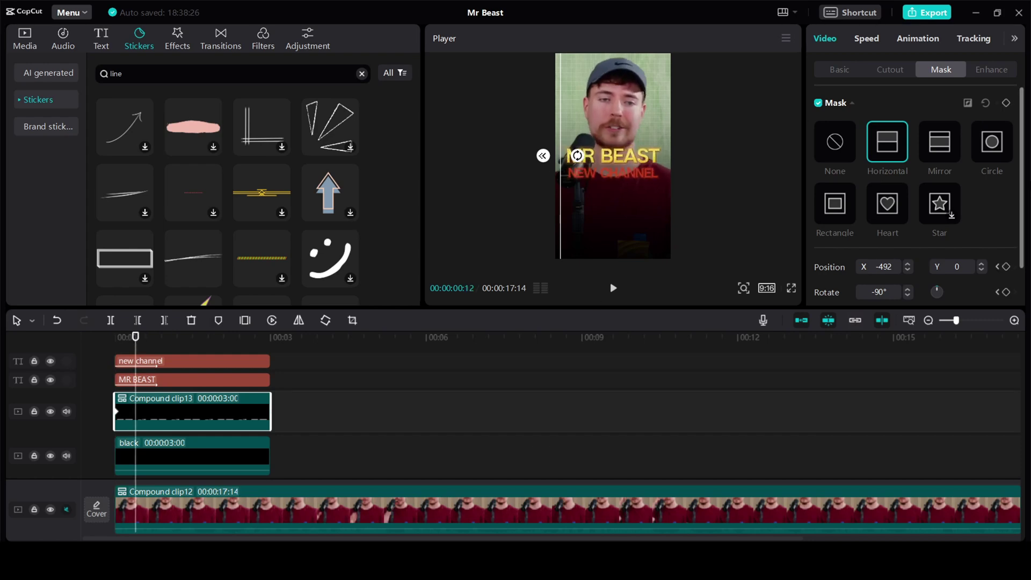
left_click(1006, 103)
left_click_drag(561, 173, 660, 178)
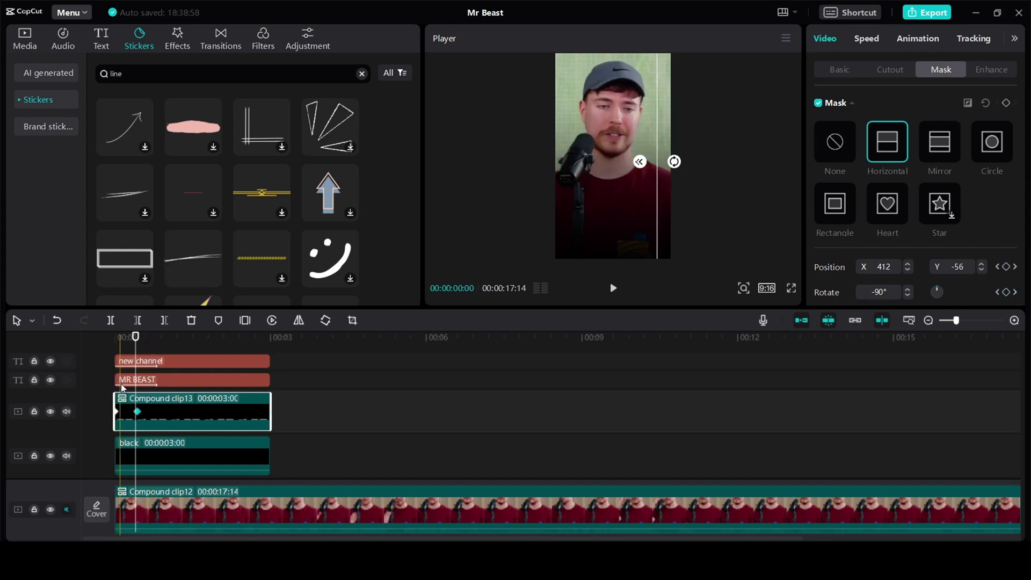
left_click_drag(138, 412, 154, 416)
left_click_drag(137, 340, 105, 341)
left_click(827, 71)
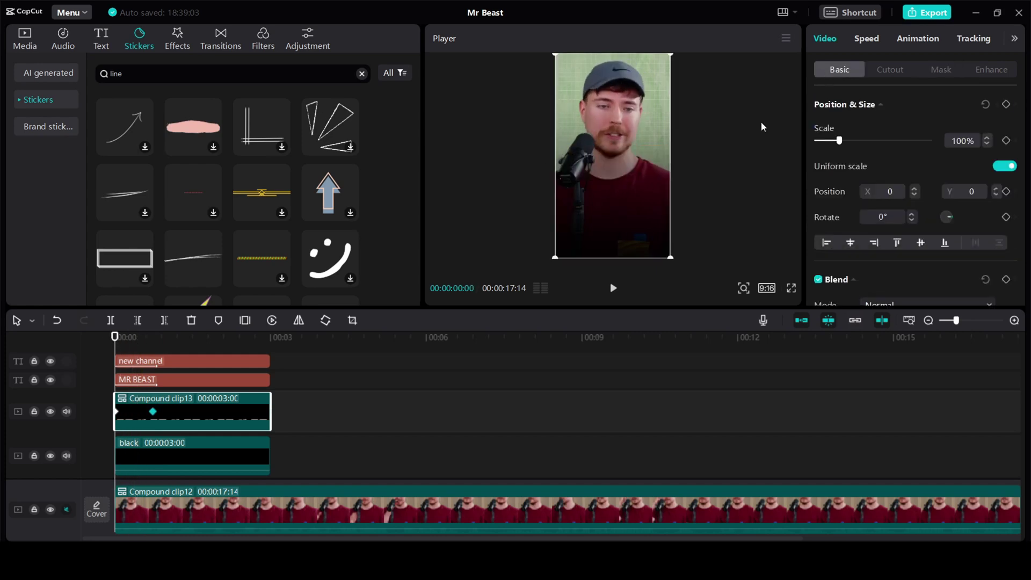
key("space")
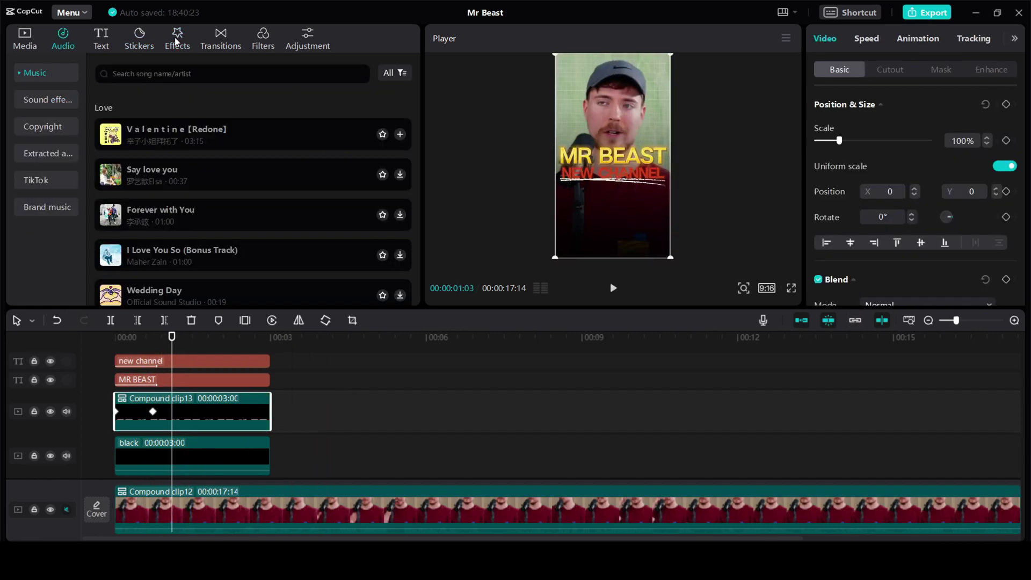
- Apply the Play Pendulum effect to the line's compound clip with Twist 3, Strength 4, Sharpen 5 and Speed 10
left_click(175, 42)
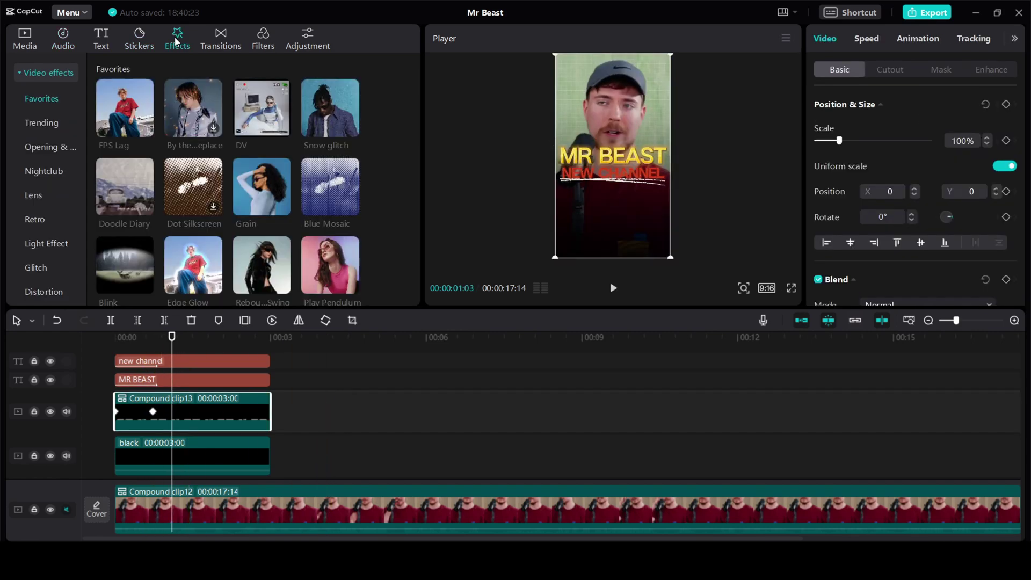
left_click_drag(321, 260, 153, 410)
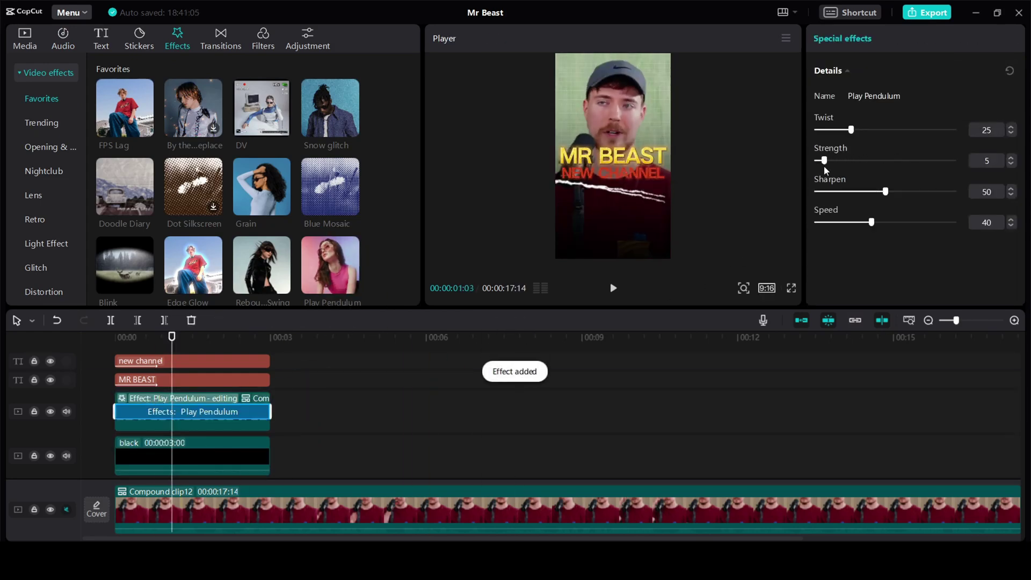
left_click_drag(824, 165, 823, 166)
left_click_drag(885, 192, 854, 193)
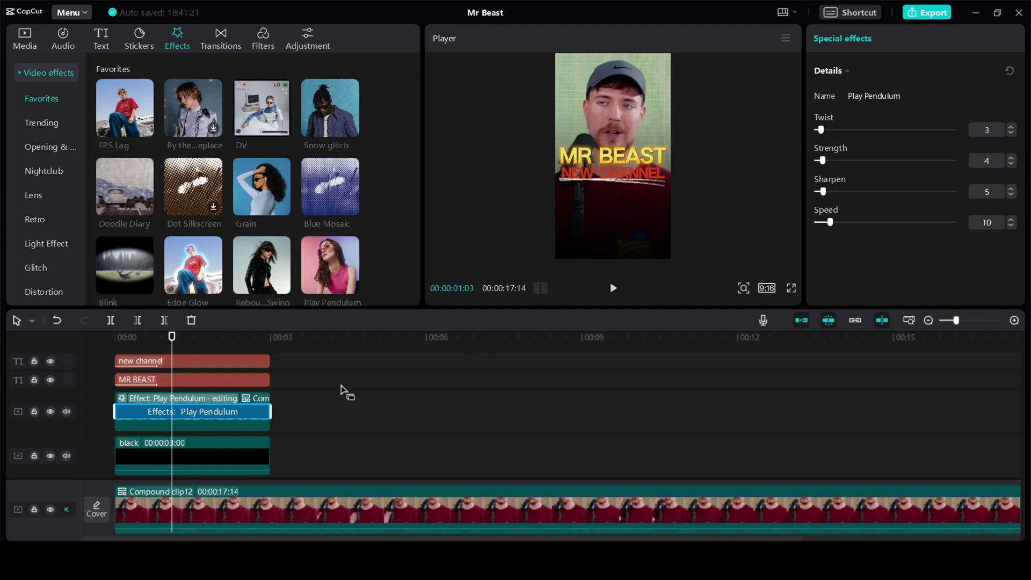
- Preview the line's motion, raise its Play Pendulum effect to Strength 16 and Sharpen 15, and play it again
left_click_drag(172, 339, 120, 347)
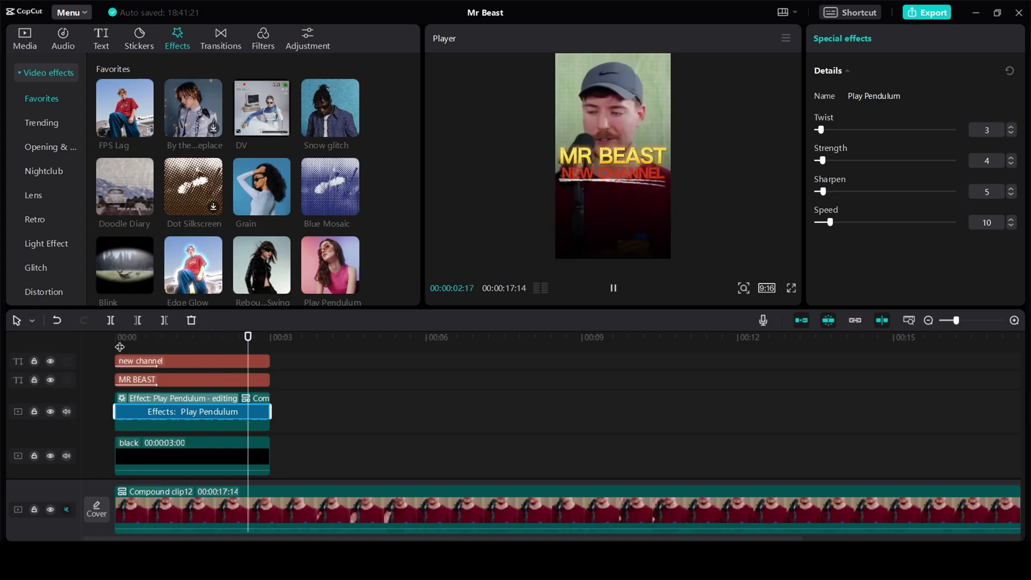
key("space")
left_click(142, 347)
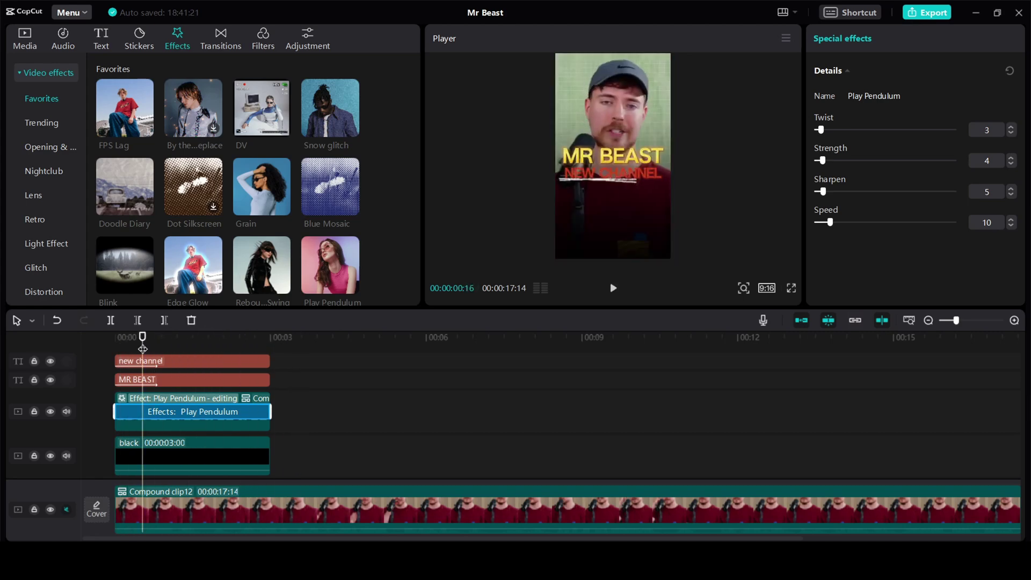
left_click_drag(824, 161, 839, 161)
left_click_drag(823, 192, 837, 192)
left_click(620, 290)
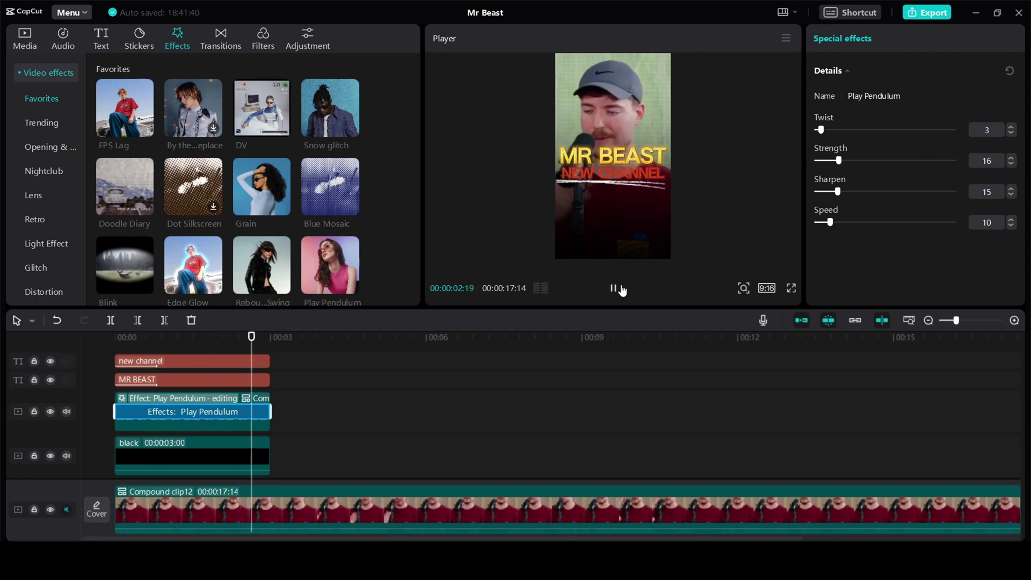
left_click(614, 291)
- Combine the "new channel" and MR BEAST text clips into one compound clip
left_click(253, 361)
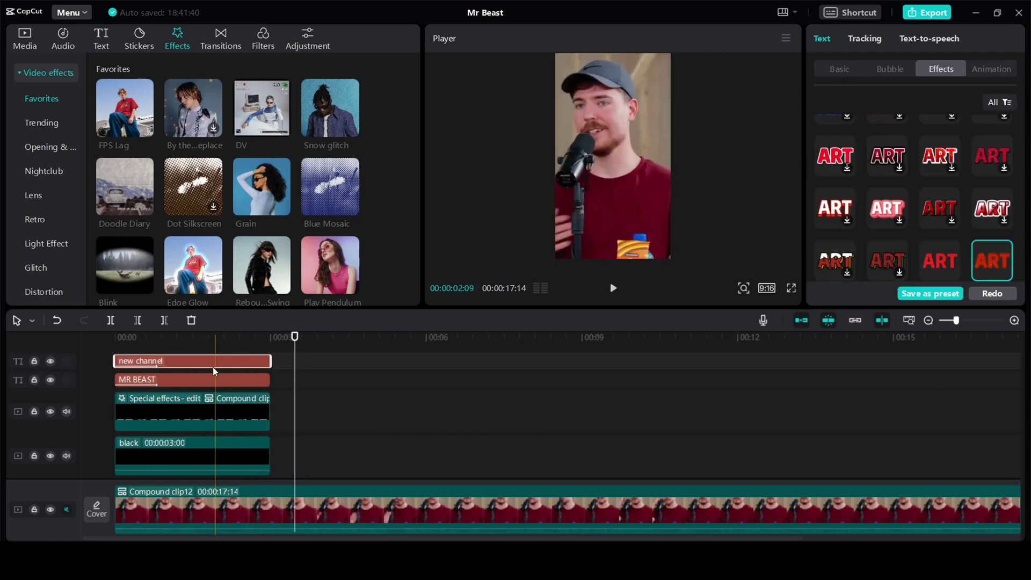
left_click(169, 380)
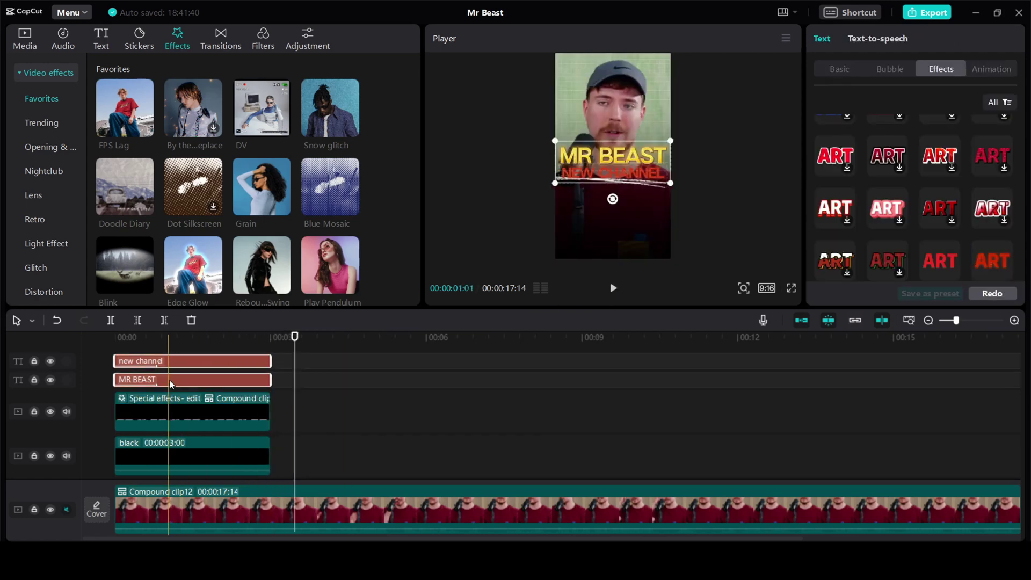
right_click(169, 379)
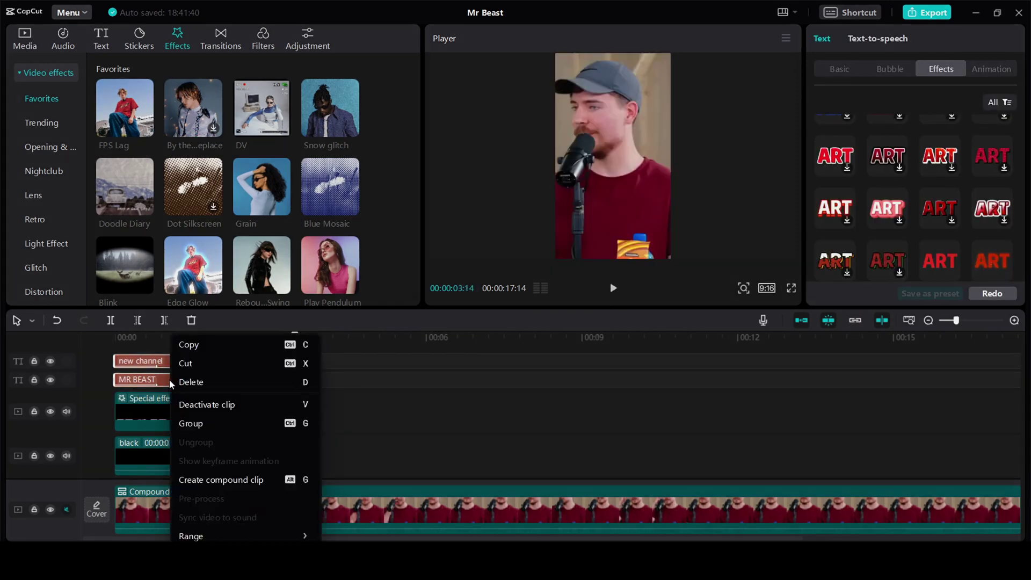
left_click(248, 483)
- Apply Play Pendulum to the titles' compound clip with Twist 3, Strength 7, Sharpen 8 and Speed 10, trimming its start past the title entrance
left_click_drag(322, 269, 178, 377)
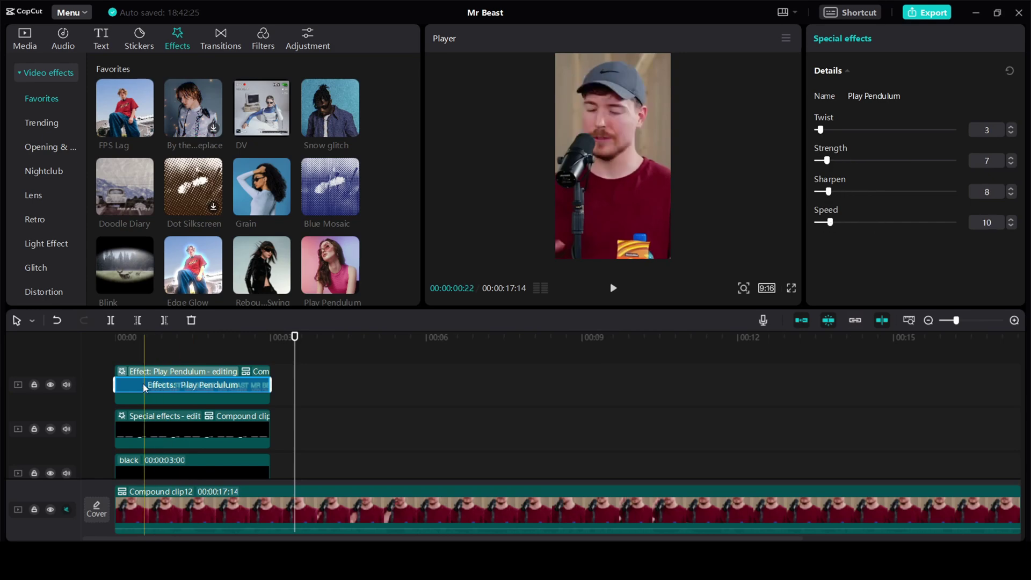
left_click_drag(114, 382, 151, 382)
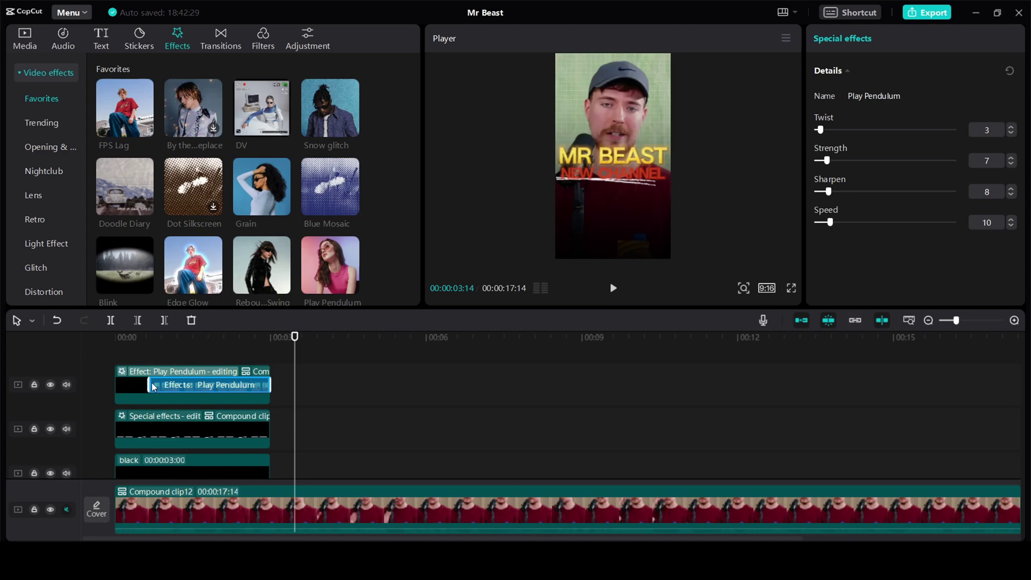
- Trim the start of the line clip's Play Pendulum effect so it begins once the line has been revealed
left_click(151, 422)
left_click(150, 419)
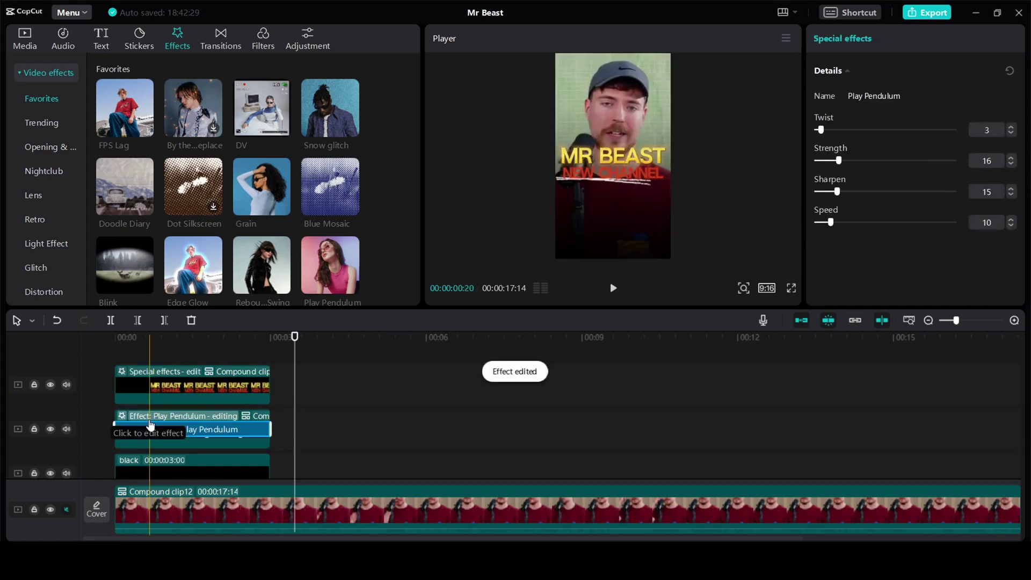
left_click_drag(146, 429, 154, 429)
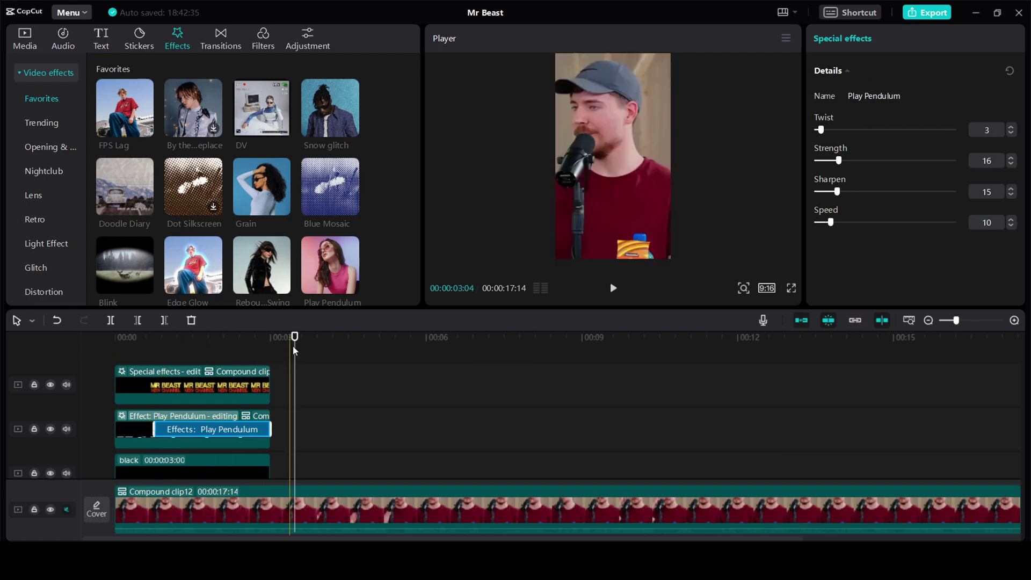
- Play the title intro from the beginning in full screen to check the text and underline animation
left_click(92, 350)
left_click(791, 288)
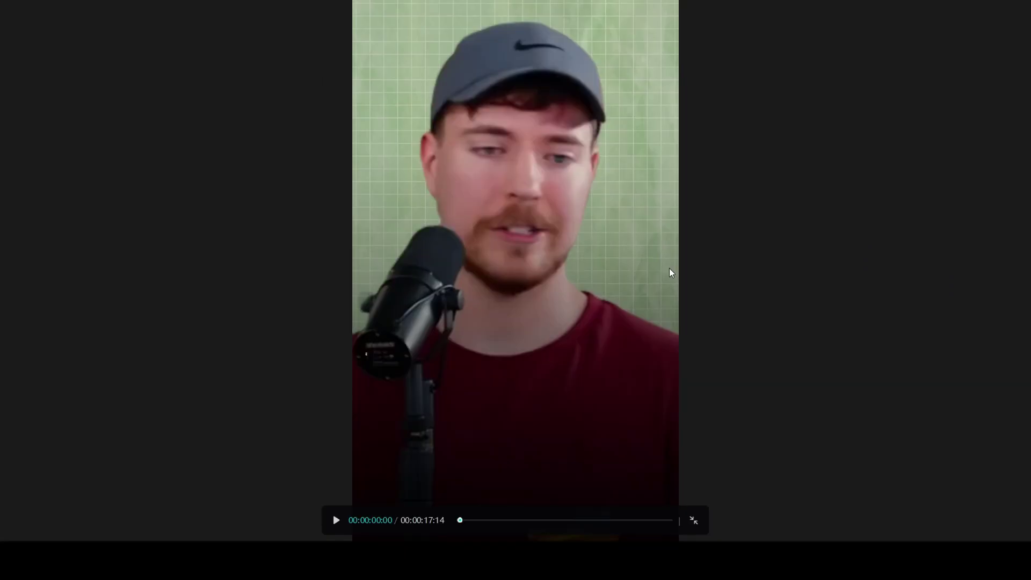
key("space")
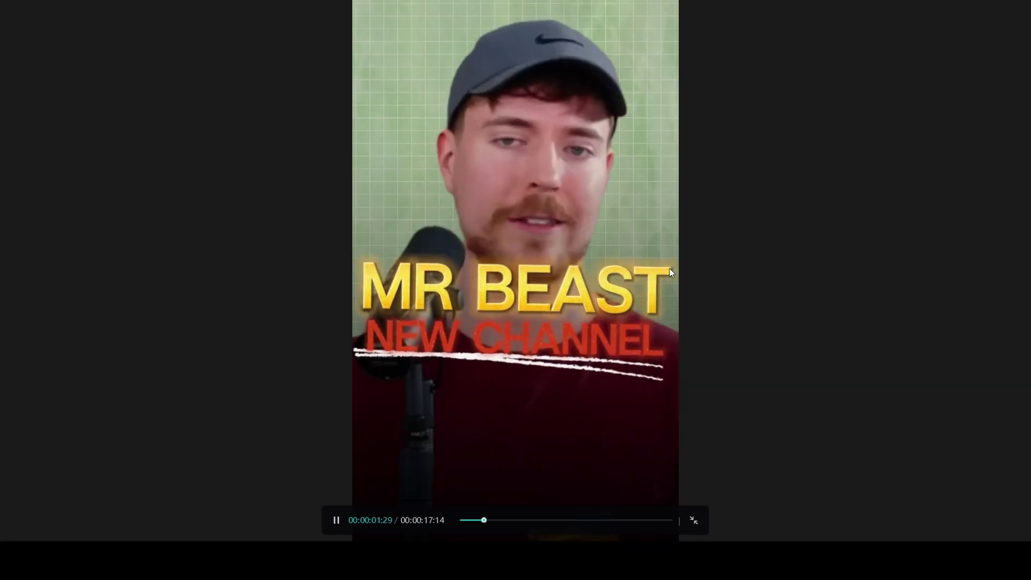
key("Escape")
- Place the white starburst image on a new track above the black clip, starting near 00:00:00:11
left_click_drag(273, 343, 106, 341)
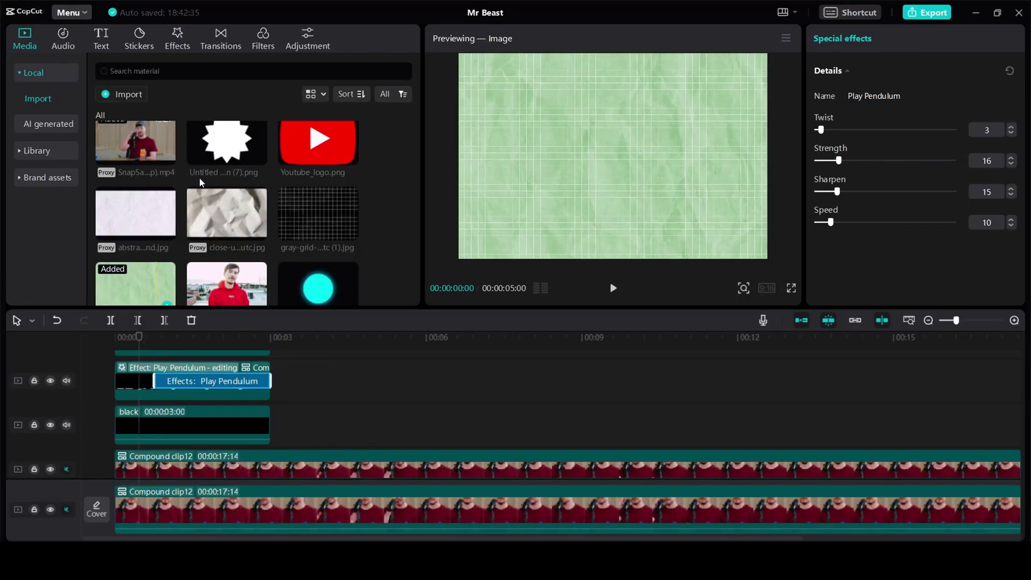
left_click_drag(219, 154, 134, 404)
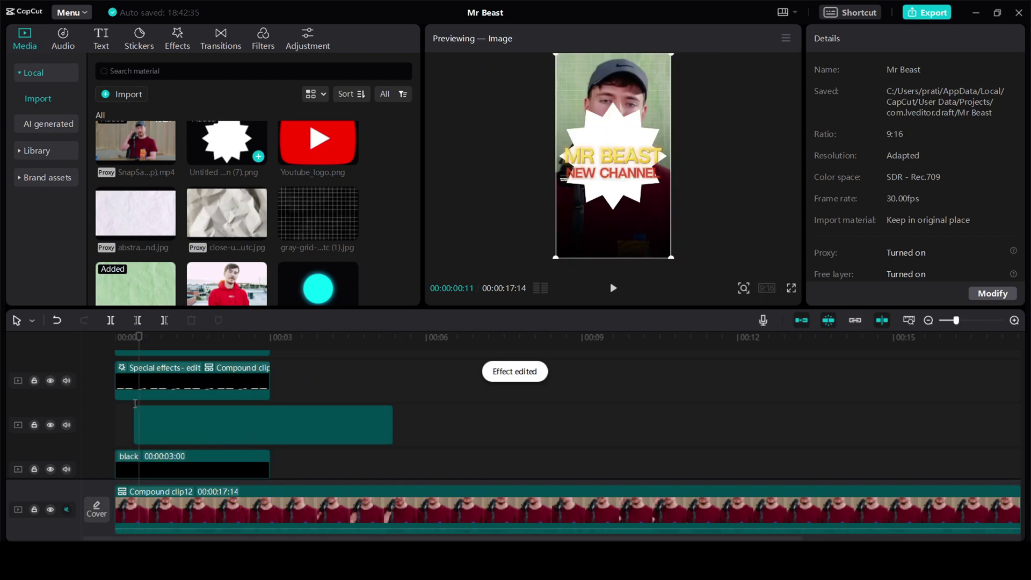
- Scale the white starburst to 43% at Y -1222 below the titles and place Untitled design (15).png on a new track above it
left_click_drag(671, 99, 615, 201)
scroll(252, 214, "down", 5)
left_click_drag(131, 258, 157, 402)
left_click(337, 419)
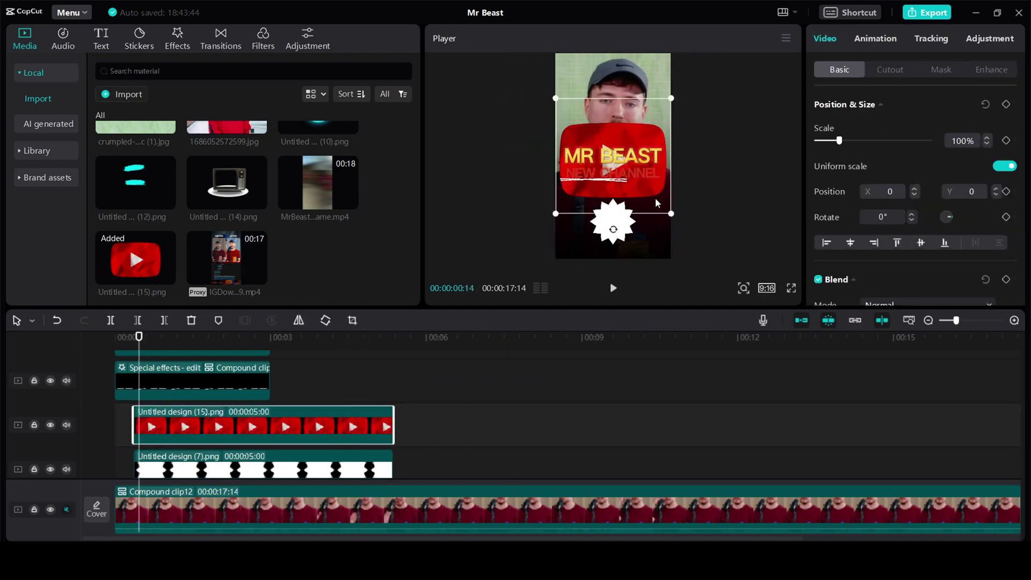
- Scale the red play-button image to 31% and centre it on the starburst at X 0, Y -1181
left_click_drag(671, 99, 643, 152)
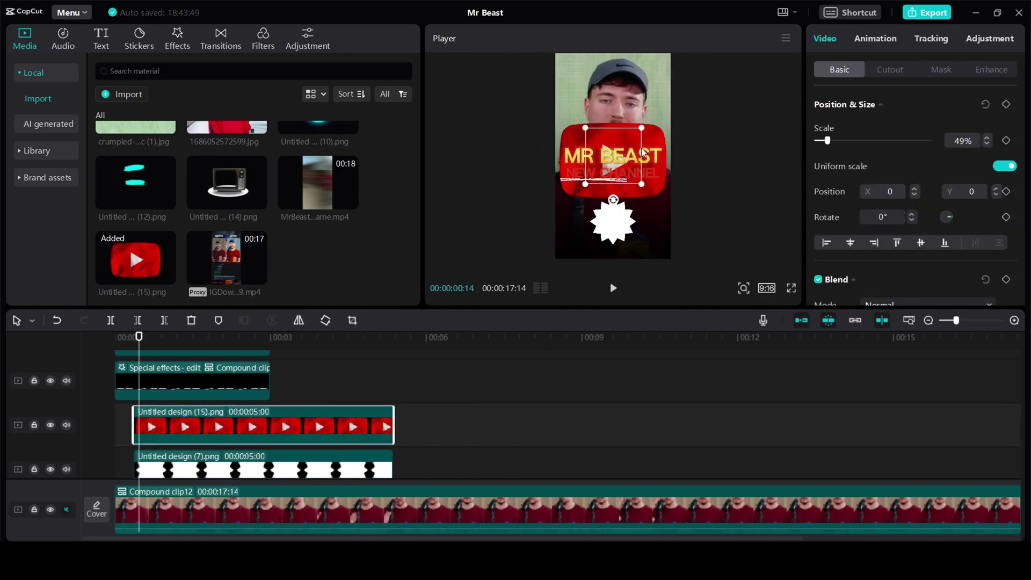
scroll(662, 203, "up", 5)
scroll(662, 203, "down", 4)
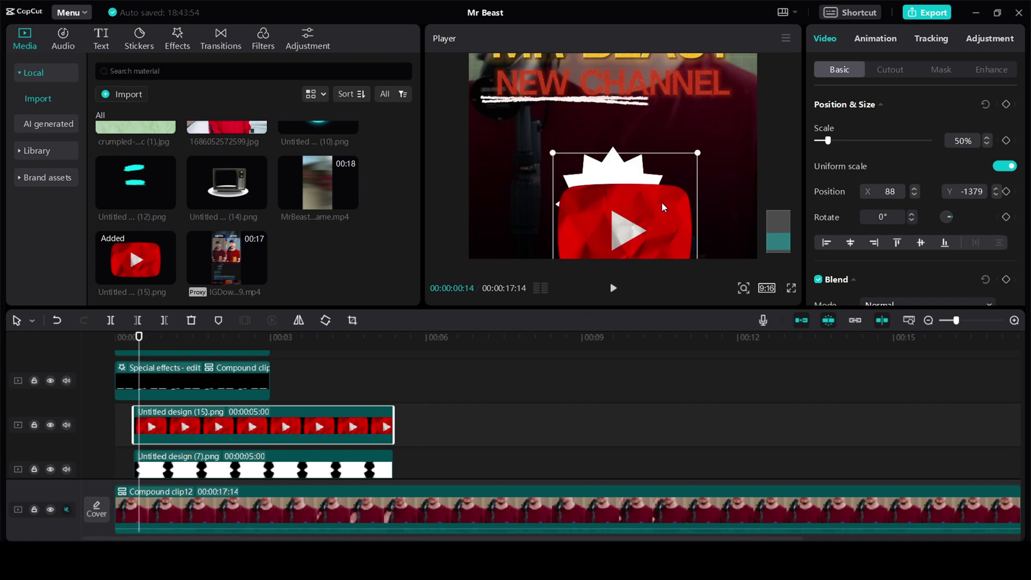
left_click_drag(698, 153, 691, 163)
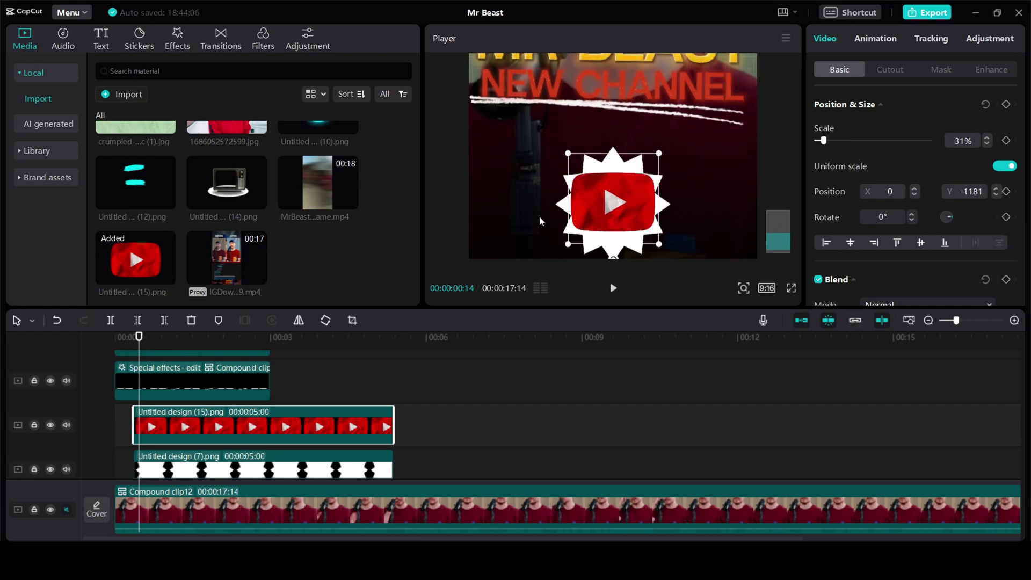
- Place Youtube_logo.png after the video's end and blend the crumpled paper image over it with Multiply at 122% scale
left_click(702, 200)
left_click(337, 358)
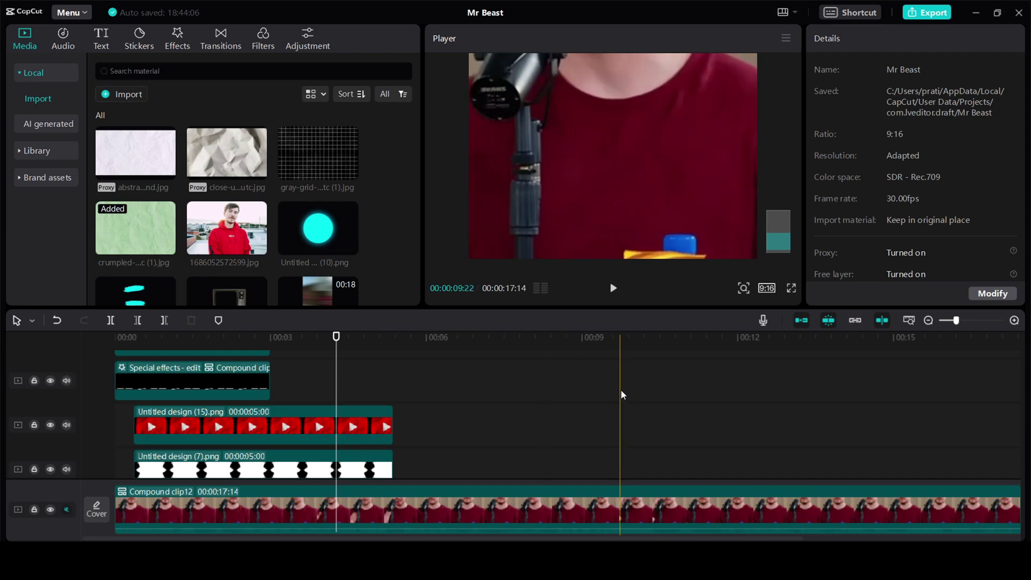
scroll(621, 392, "right", 5)
scroll(231, 183, "up", 1)
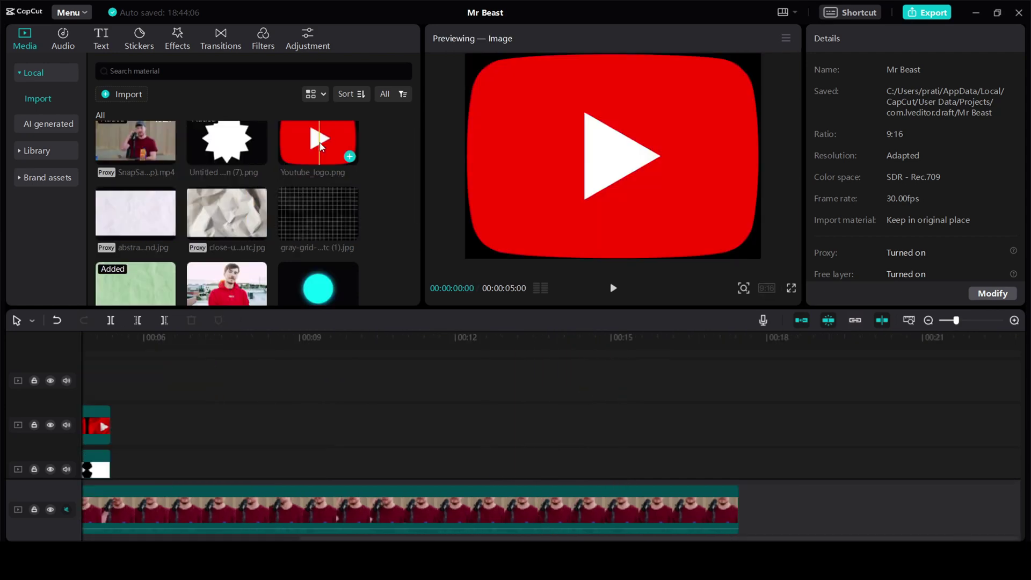
left_click_drag(311, 152, 745, 458)
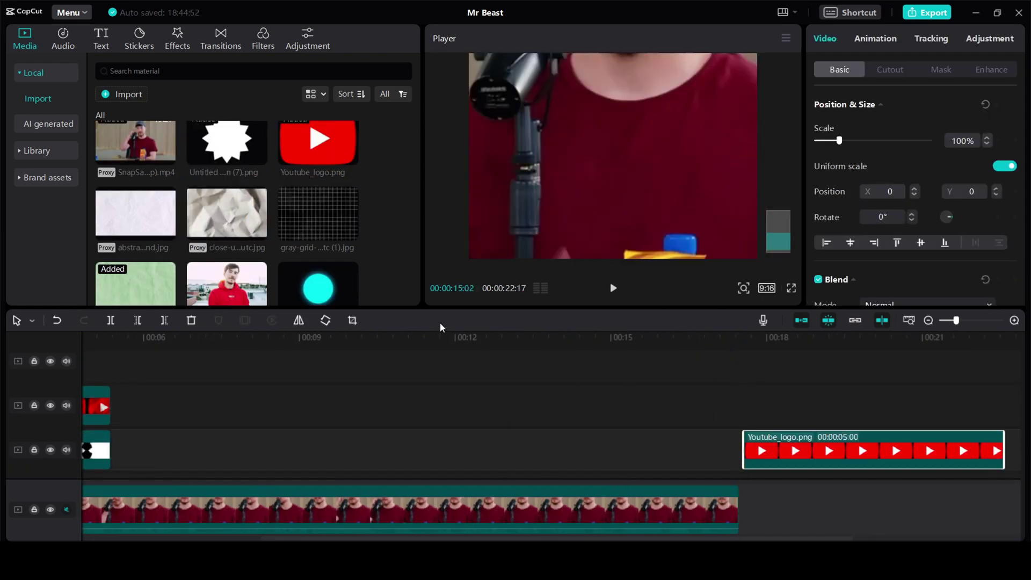
left_click_drag(213, 223, 747, 410)
left_click_drag(679, 199, 691, 204)
scroll(891, 265, "down", 2)
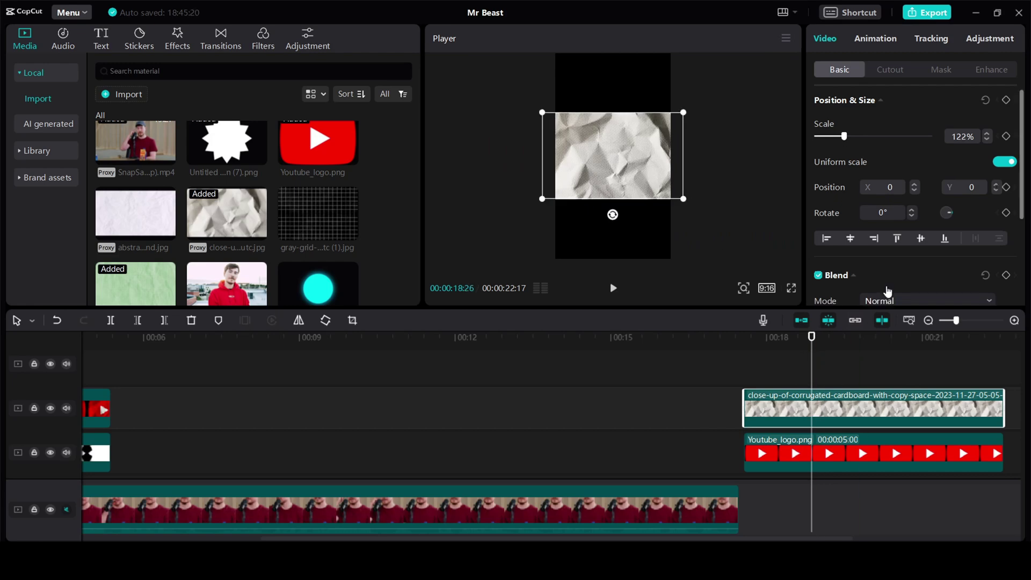
left_click(891, 259)
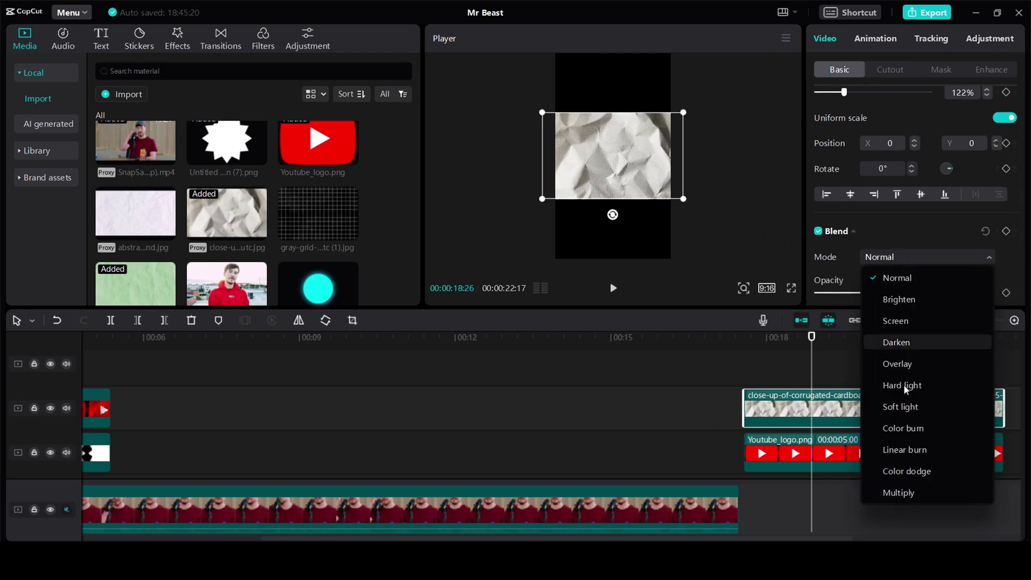
left_click(898, 495)
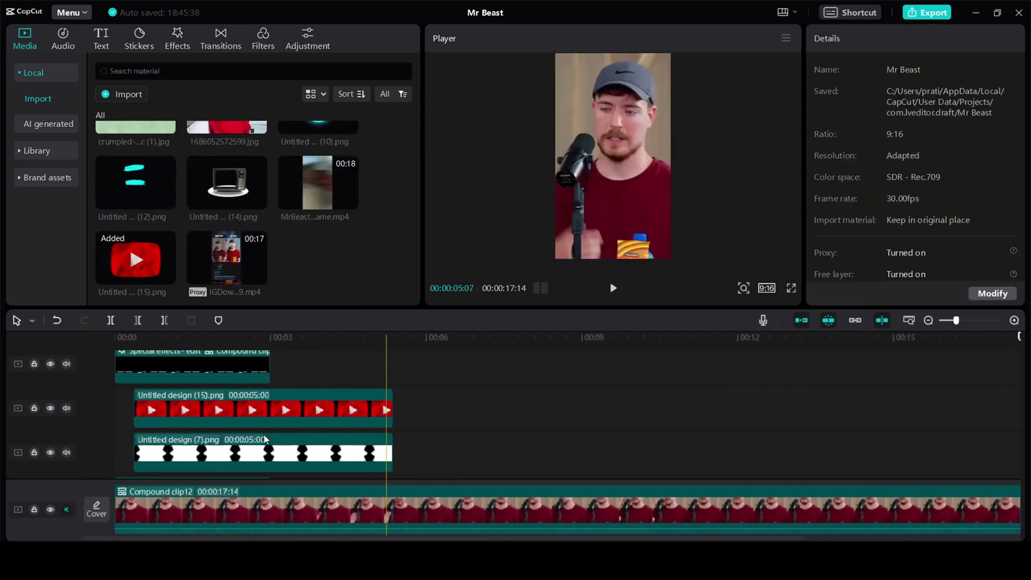
- Trim the ends of the play-button and starburst clips to 00:00:03:00
left_click(234, 409)
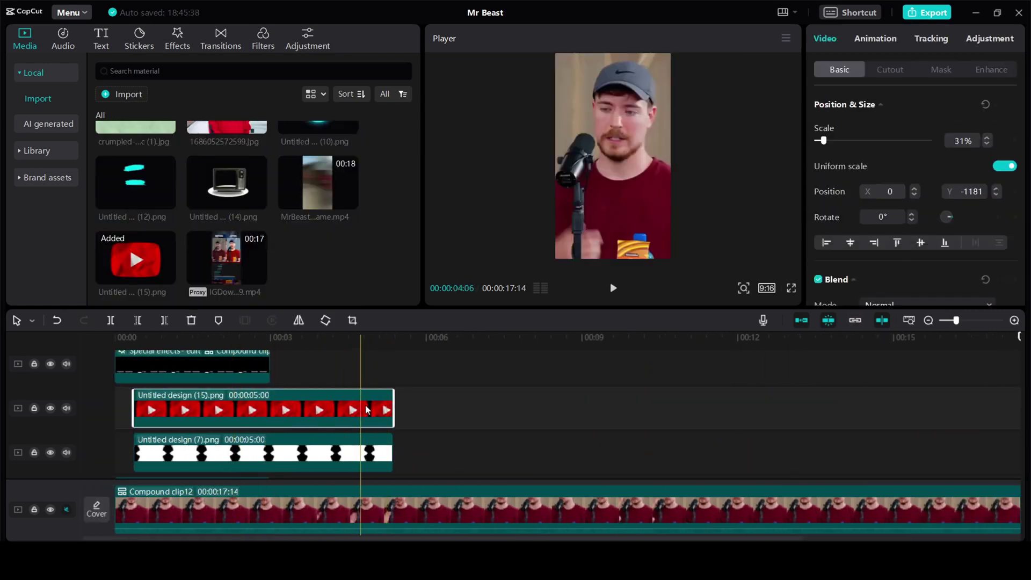
left_click_drag(392, 406, 259, 409)
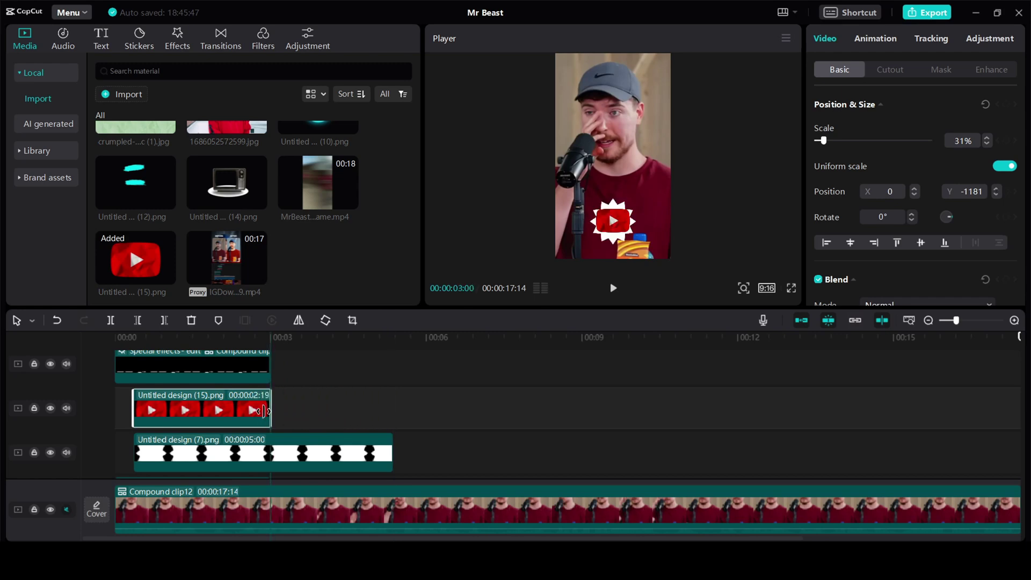
left_click(390, 455)
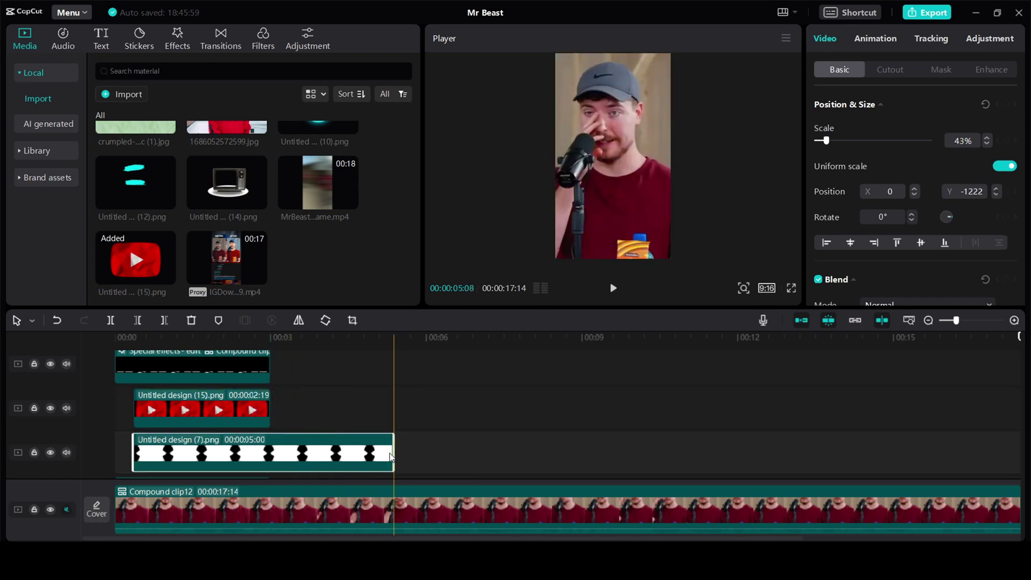
left_click_drag(394, 454, 269, 454)
- Combine the play-button and starburst clips into one compound clip
left_click(260, 412)
key("End")
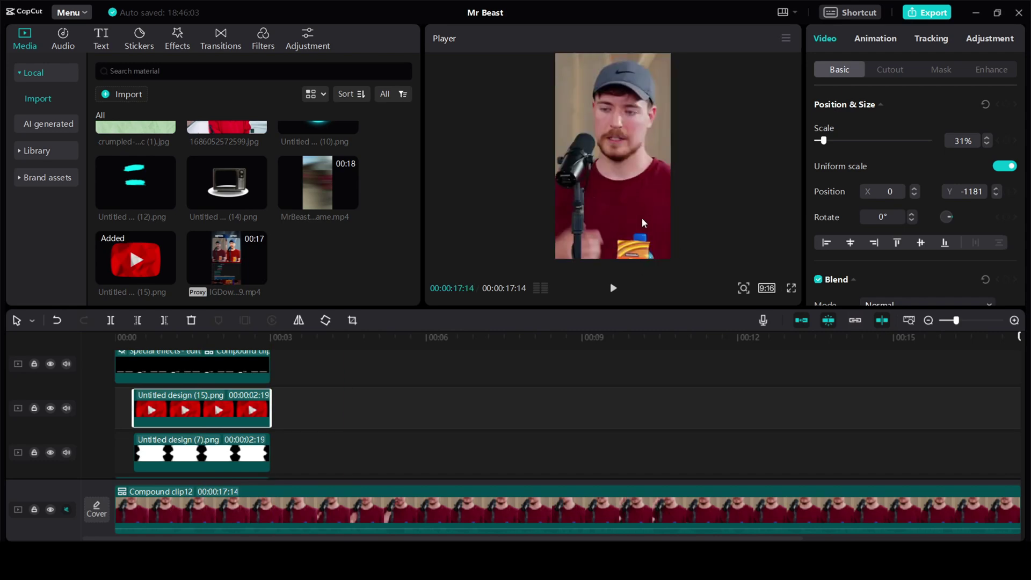
left_click(204, 456, "ctrl")
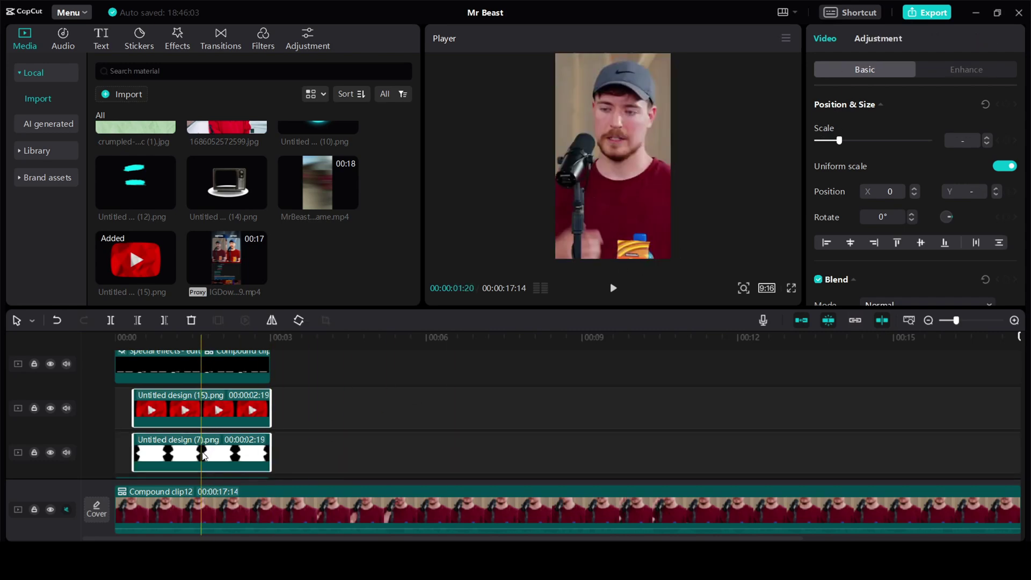
right_click(203, 454)
left_click(226, 341)
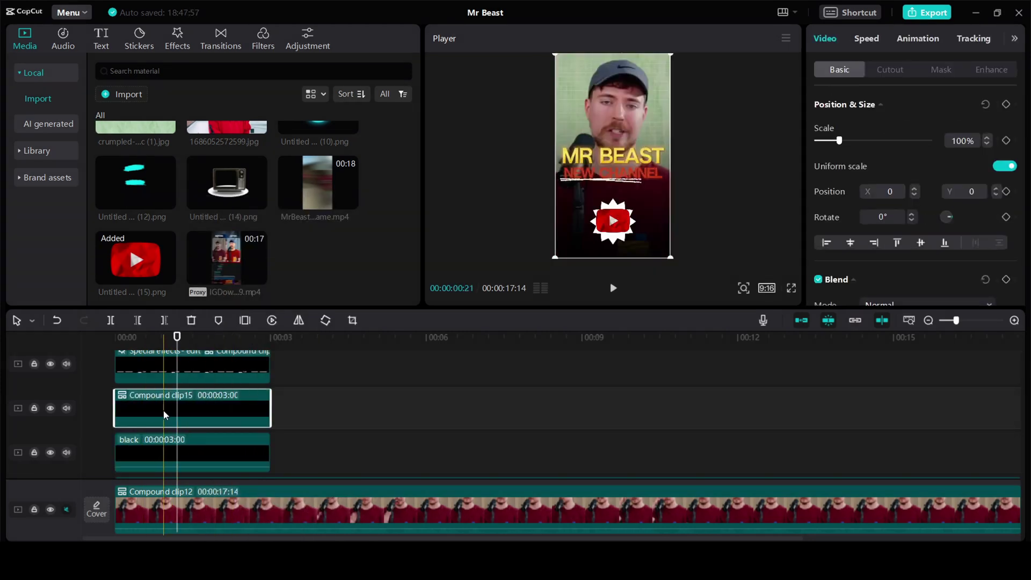
- Give the logo's compound clip the Zoom 1 entrance animation with a 0.5 s duration
left_click(907, 43)
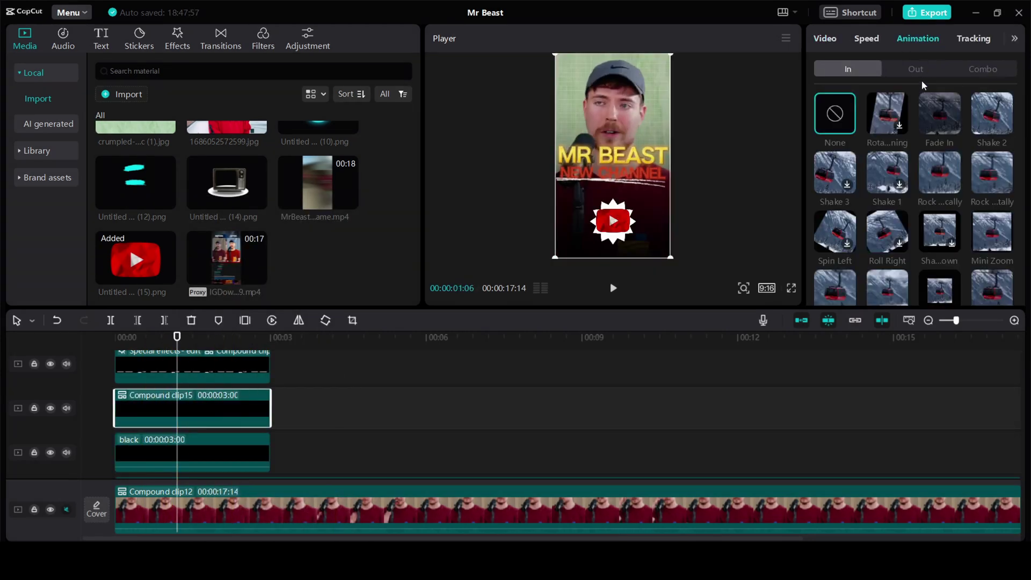
scroll(859, 253, "down", 1)
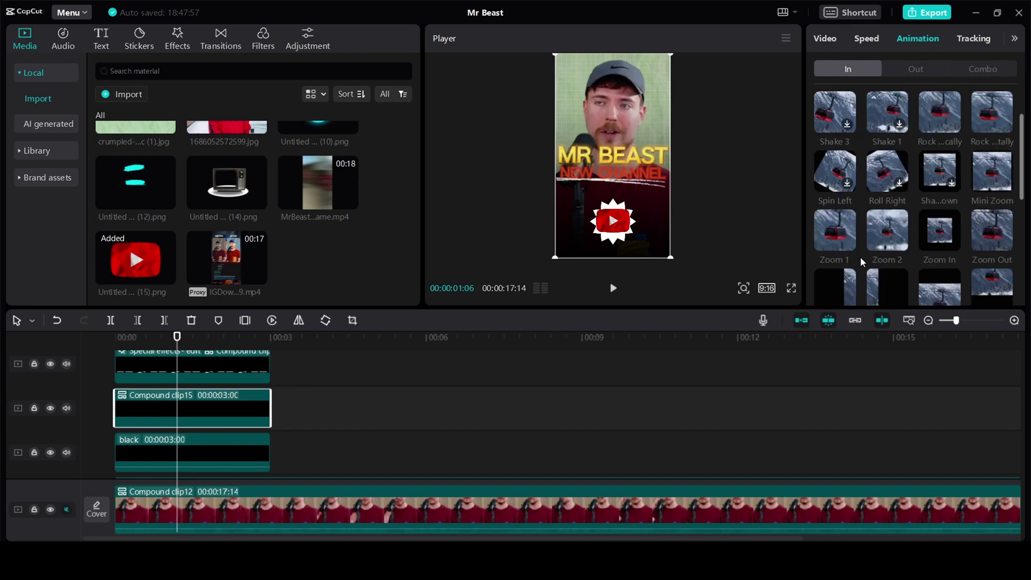
left_click(823, 239)
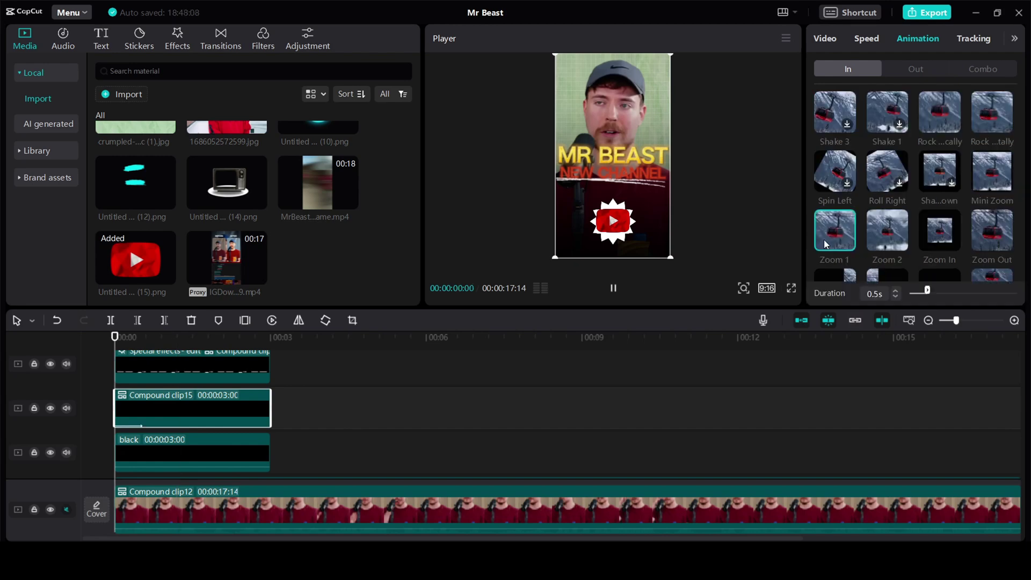
- Apply Play Pendulum to the logo's compound clip with Twist 2, Strength 7 and Sharpen 12, trim its start past the entrance, and play from the beginning
left_click(221, 43)
left_click(177, 40)
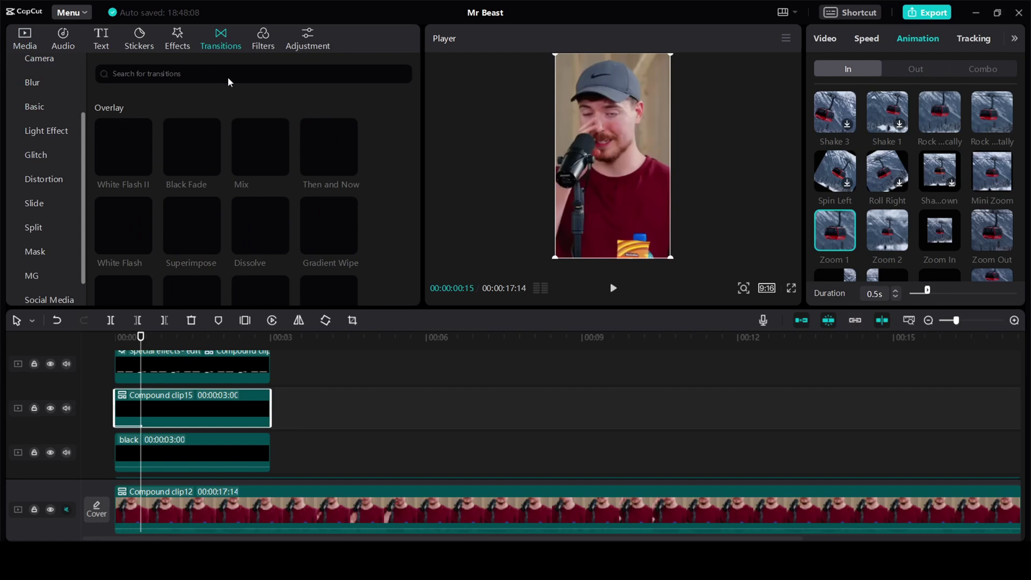
left_click_drag(314, 274, 144, 400)
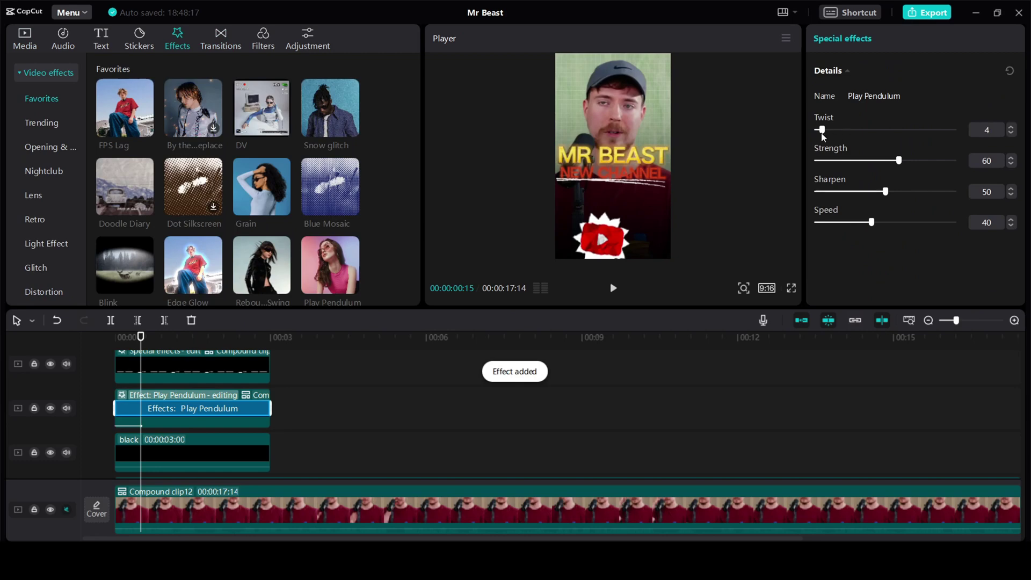
left_click_drag(822, 130, 819, 130)
left_click(825, 160)
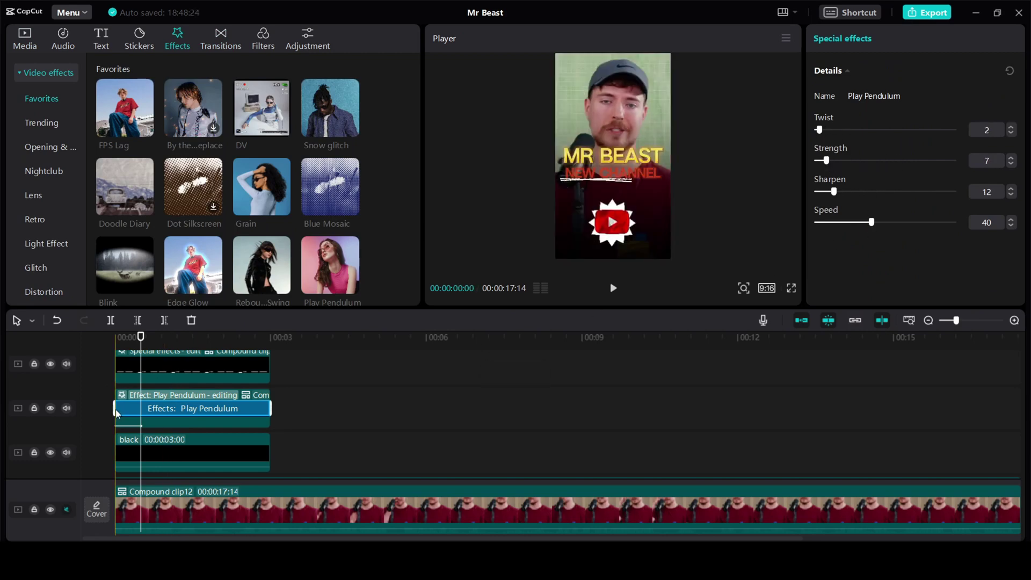
left_click_drag(113, 408, 145, 408)
left_click_drag(141, 338, 116, 345)
key("space")
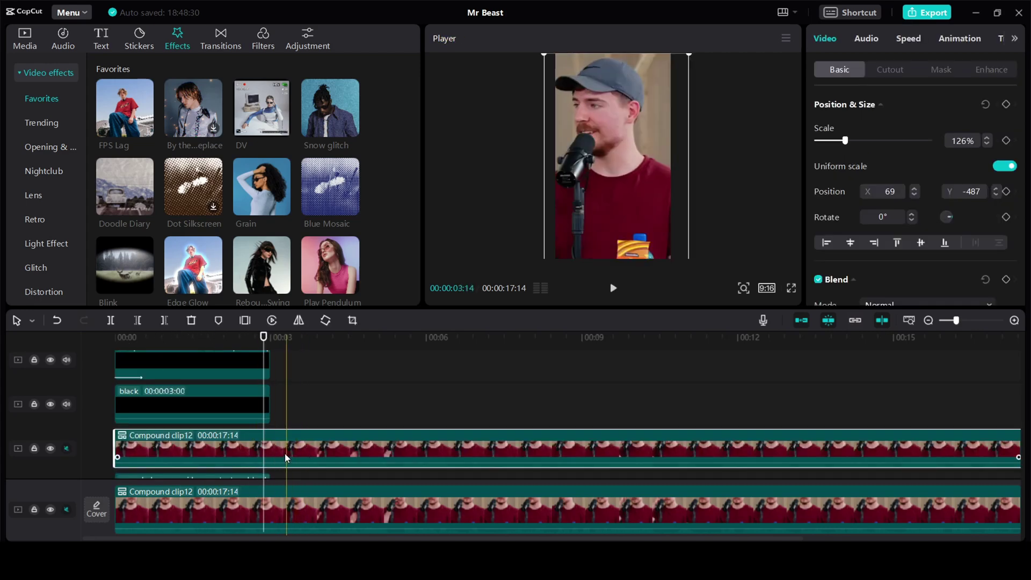
- Adjust the upper talking-head clip above the green paper with Contrast 11 and illumination 7
scroll(256, 450, "down", 1)
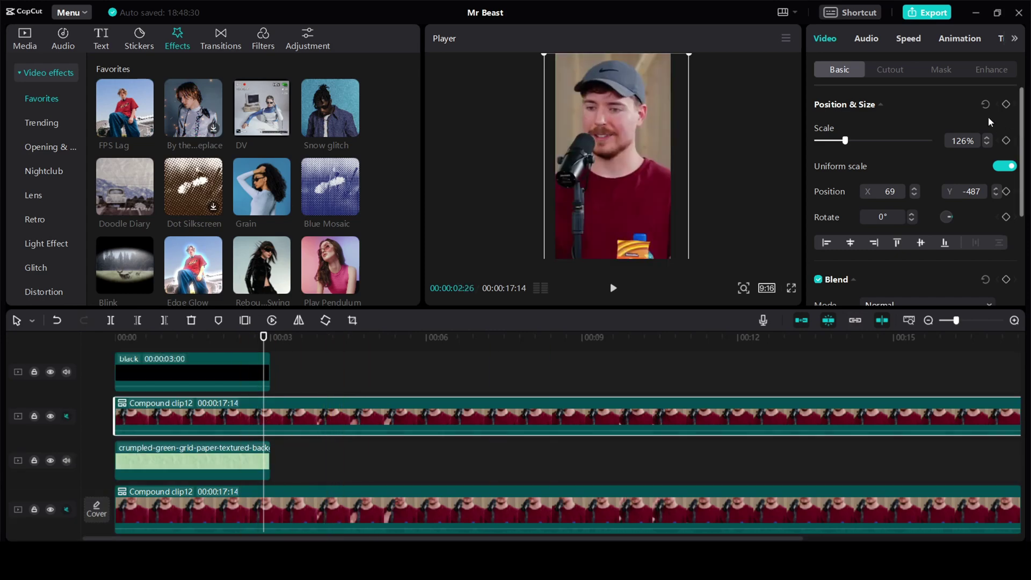
left_click(1014, 39)
left_click(982, 42)
scroll(872, 141, "down", 5)
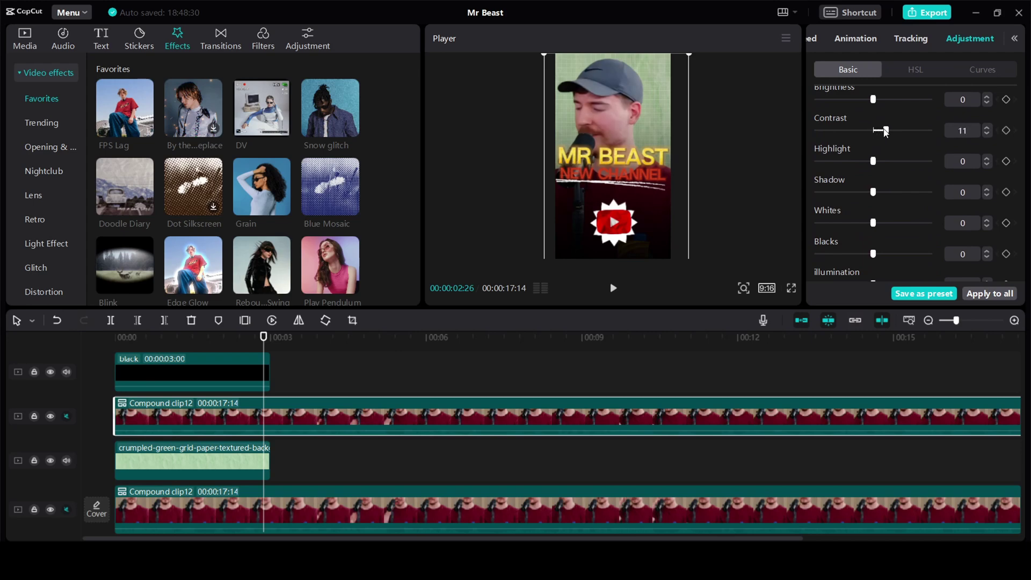
scroll(888, 166, "down", 3)
left_click_drag(873, 142, 880, 143)
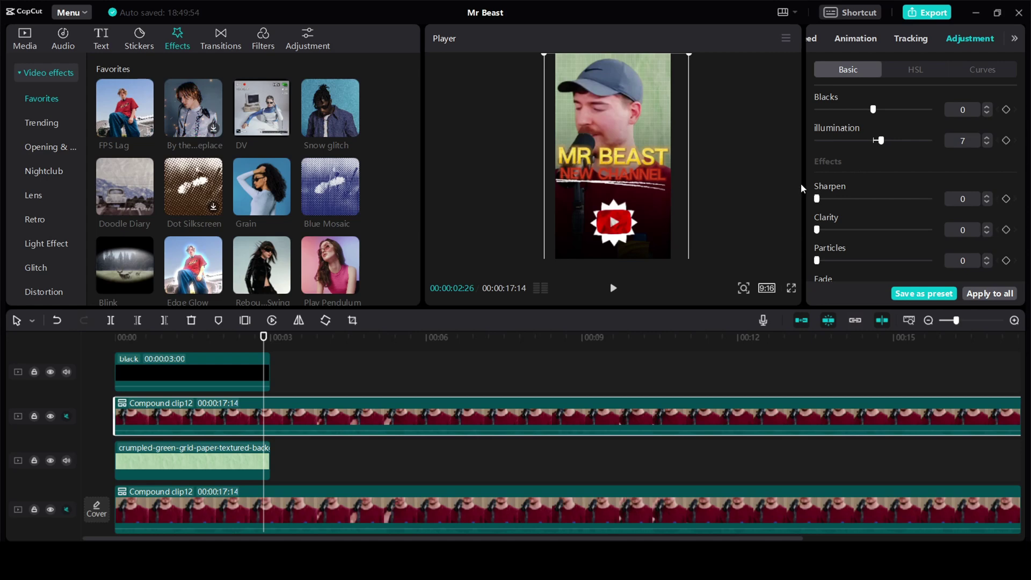
key("ctrl+z")
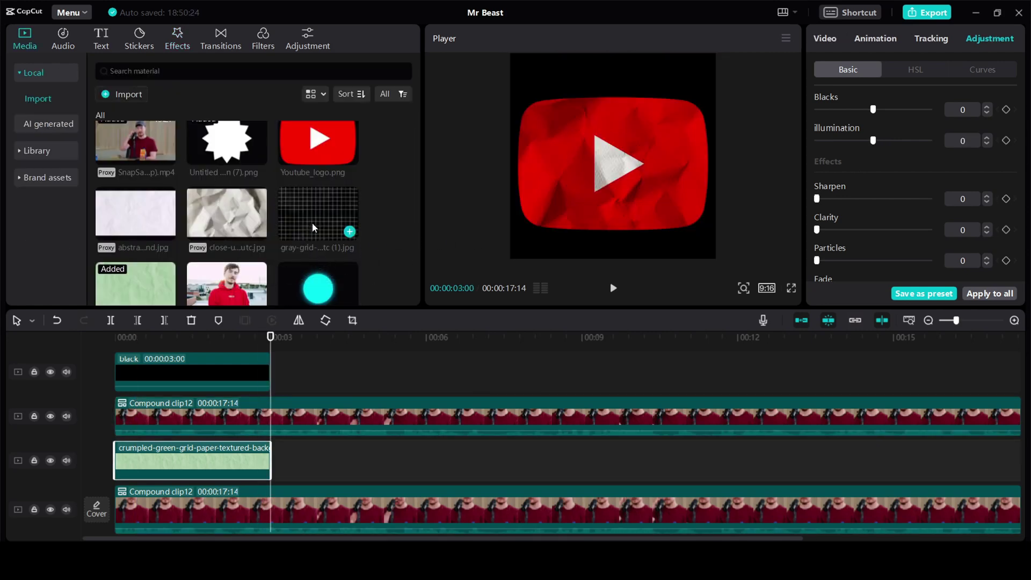
- Place the gray grid image right after the black clip at 00:00:03:00, rotate it a quarter turn, and enlarge it to fill the frame
left_click_drag(368, 373, 275, 376)
left_click_drag(613, 210, 667, 156)
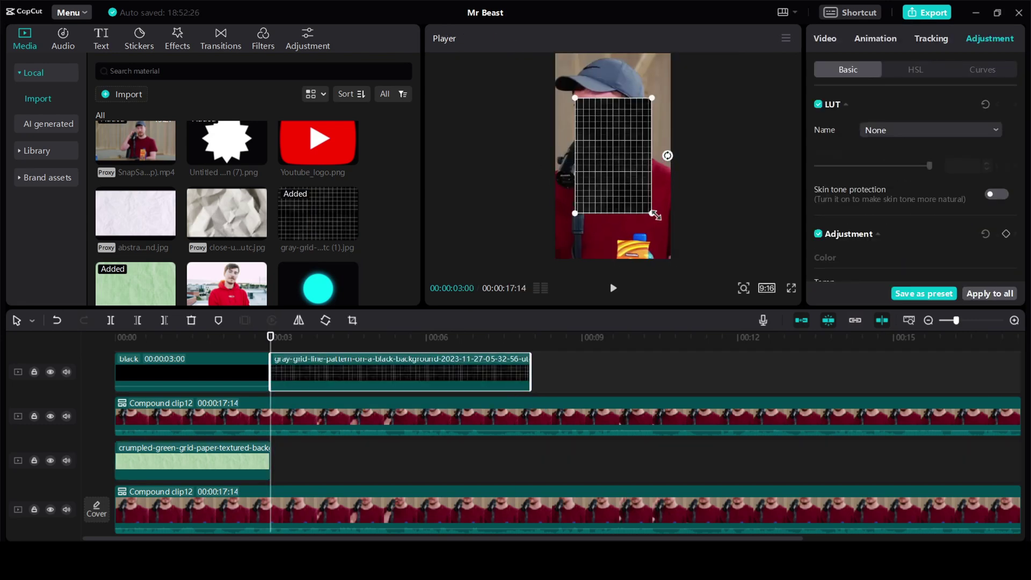
left_click_drag(654, 212, 713, 288)
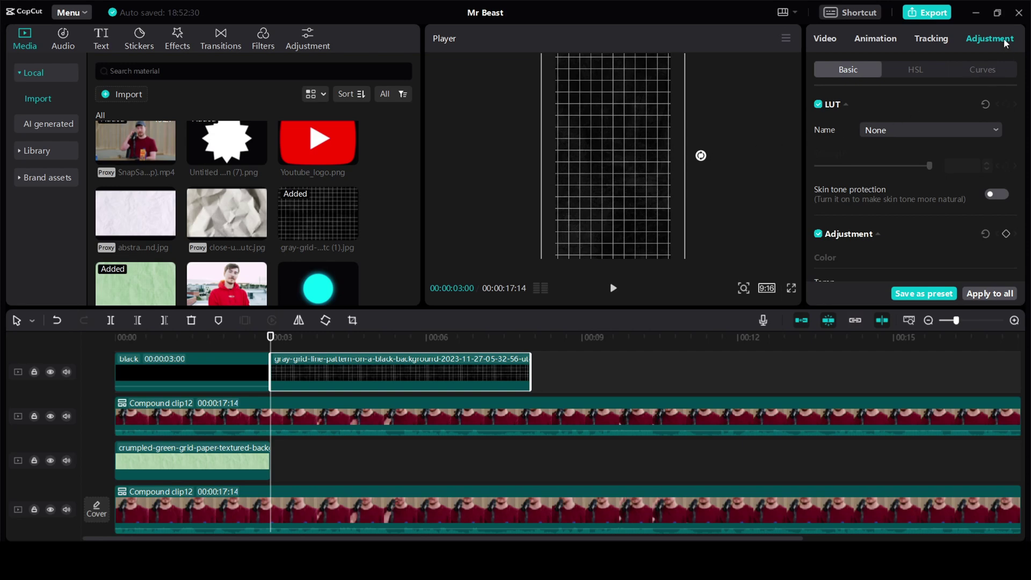
- Darken the grid image with Brightness -50 and Contrast -20
scroll(942, 186, "down", 5)
left_click_drag(873, 231, 815, 232)
scroll(874, 216, "down", 1)
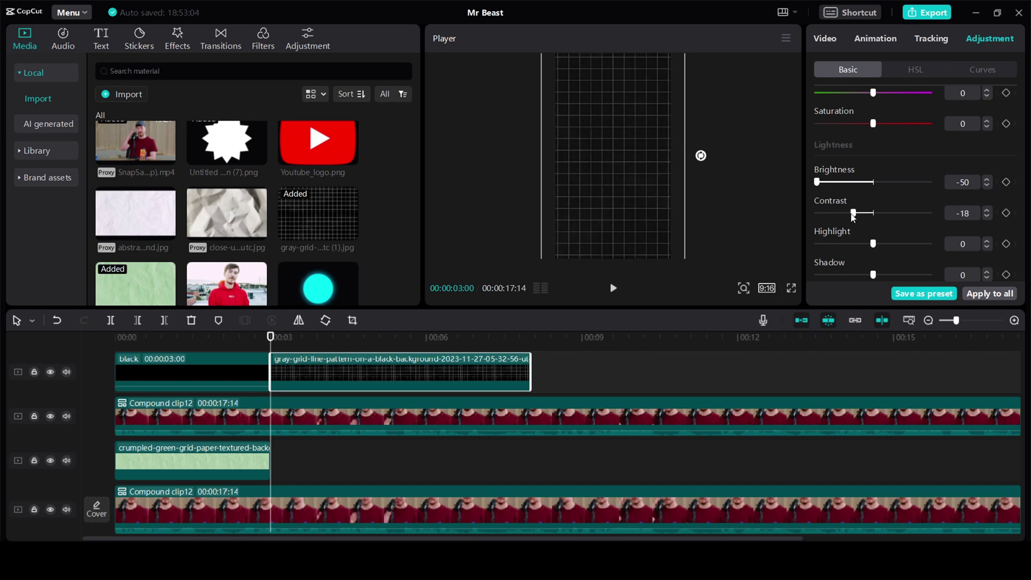
scroll(851, 216, "down", 3)
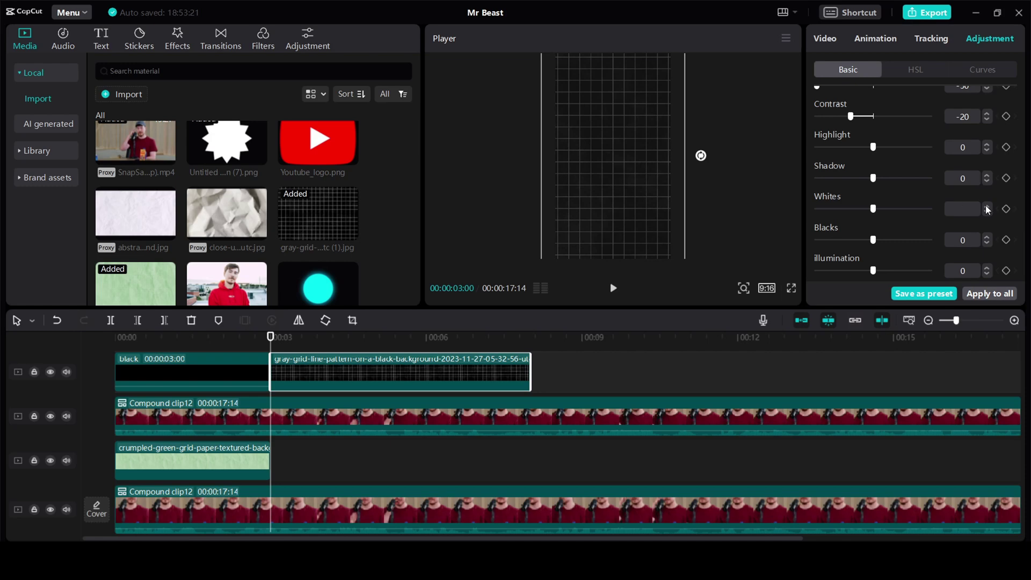
- Give the grid image the Slide Down entrance animation with a 0.5 s duration
left_click(876, 38)
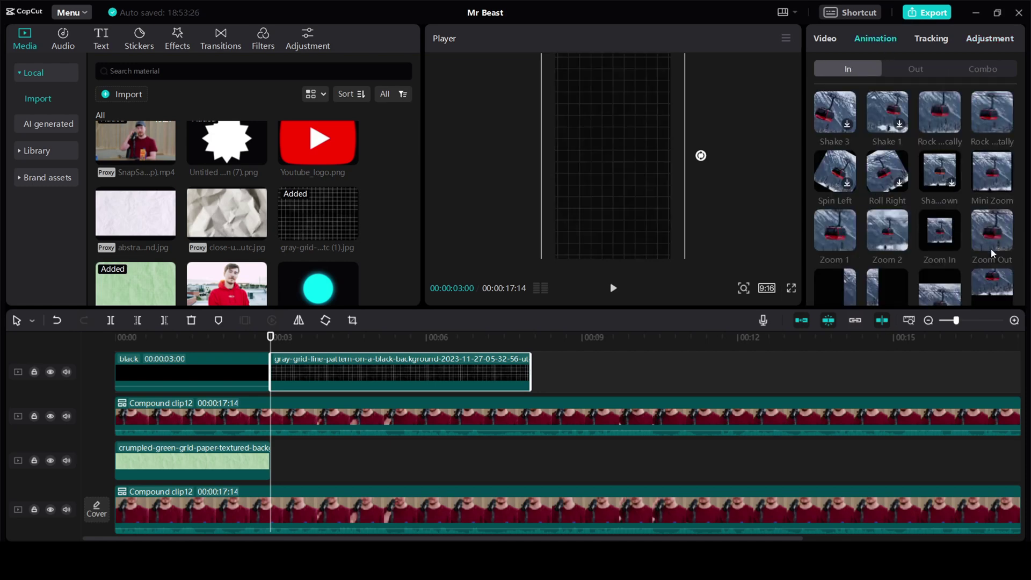
scroll(991, 248, "down", 2)
left_click(990, 232)
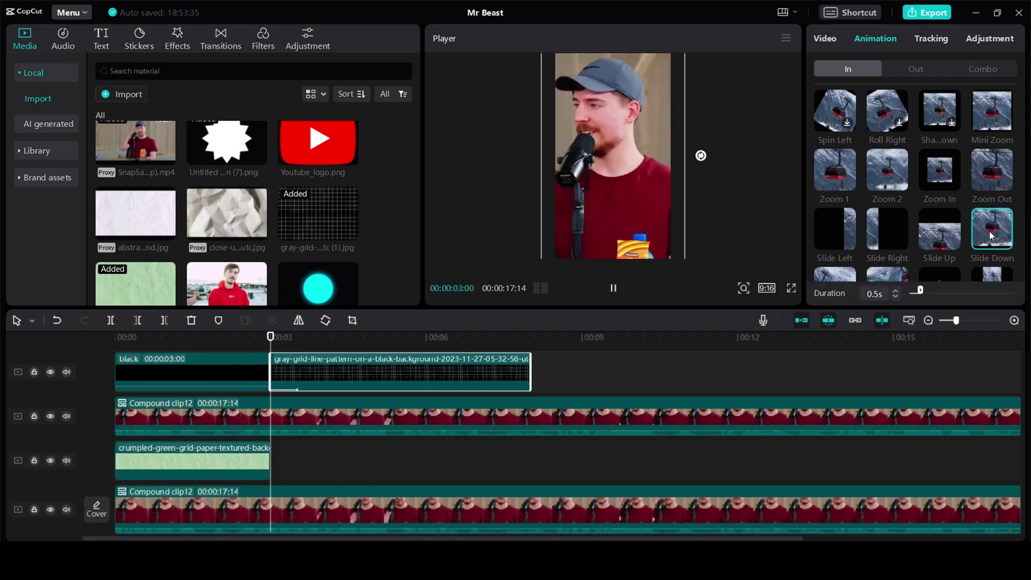
- Give the YouTube logo compound clip above the black clip the Slide Down exit animation
left_click(215, 337)
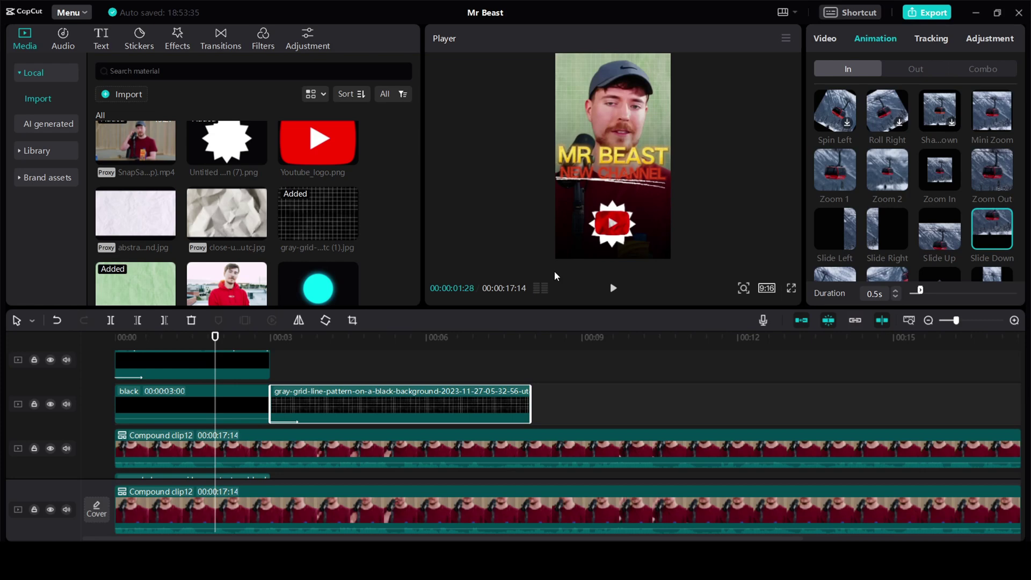
left_click(253, 368)
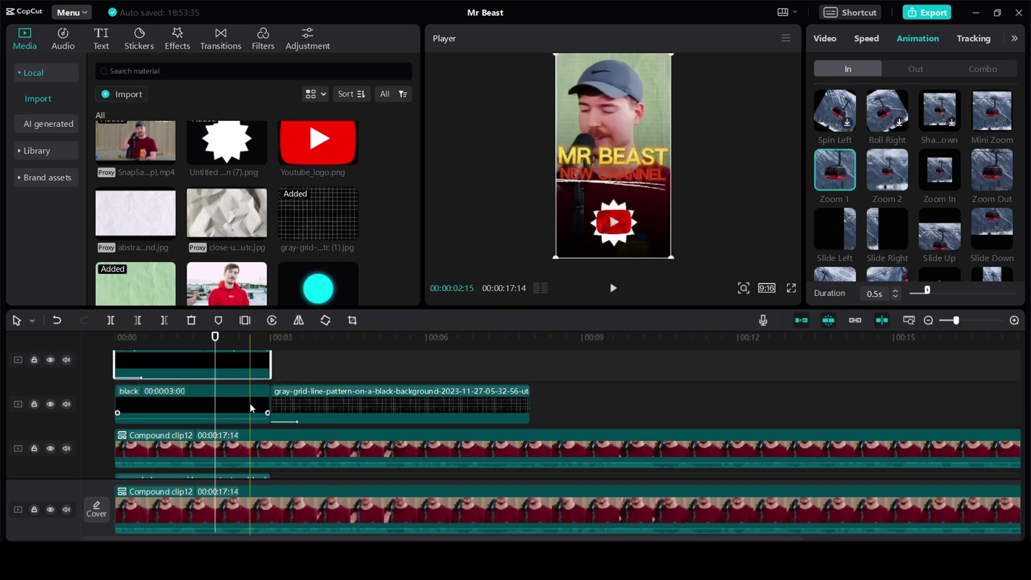
left_click(915, 68)
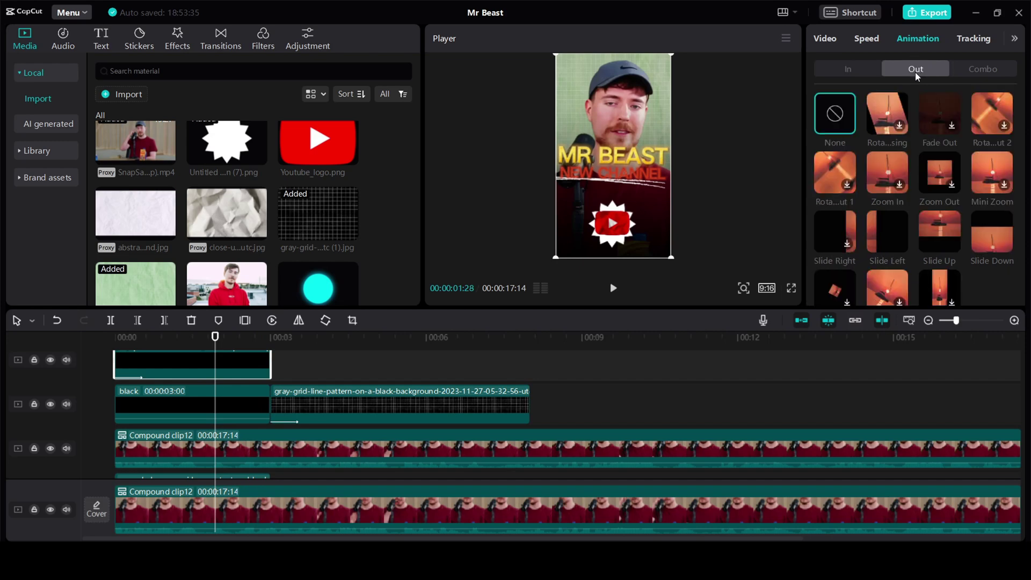
left_click(988, 232)
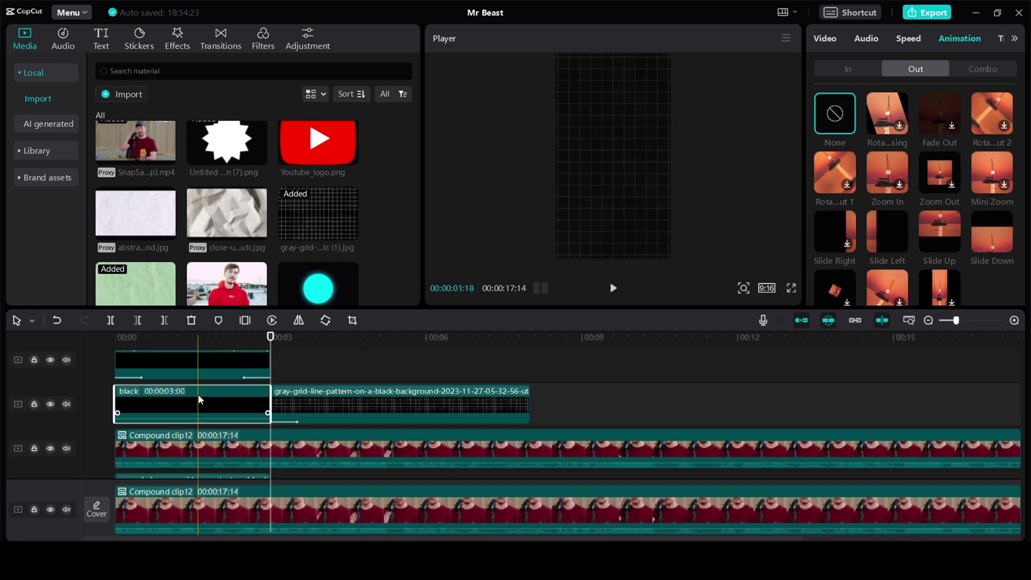
- Apply the Slide Down exit animation to the MR BEAST title clip and play back the intro's ending
scroll(232, 387, "up", 2)
left_click(232, 388)
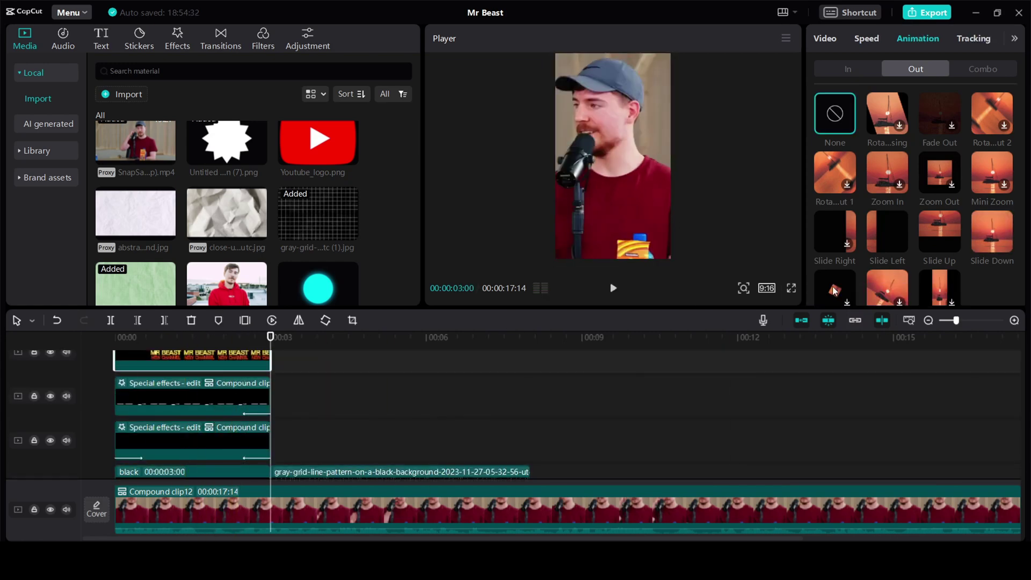
left_click(992, 232)
scroll(177, 428, "up", 2)
scroll(176, 428, "down", 3)
left_click(211, 340)
key("space")
key("space")
- Move the grid image to a track above the title clips, starting at 00:00:02:17
left_click_drag(301, 463, 285, 370)
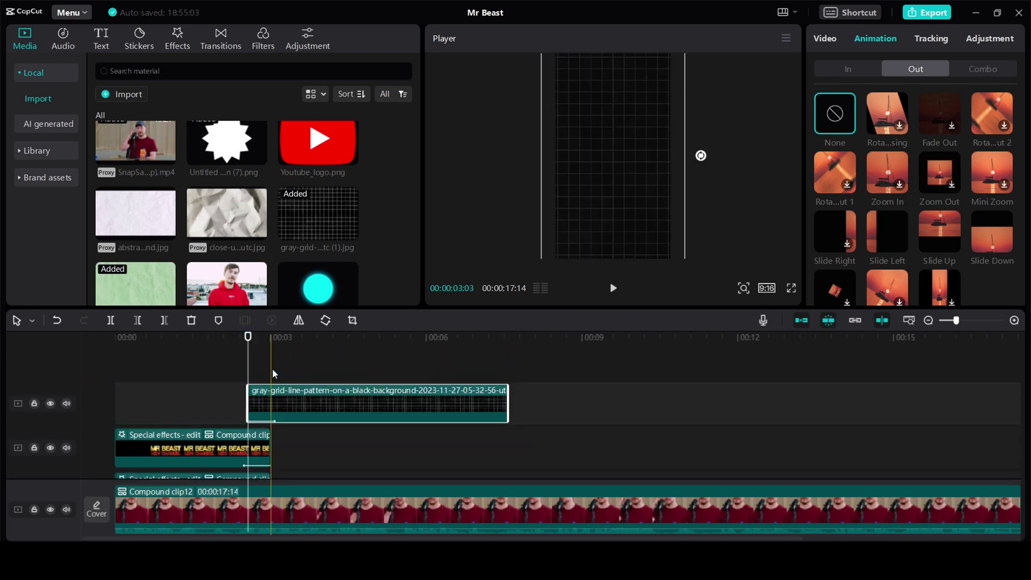
left_click(239, 376)
key("space")
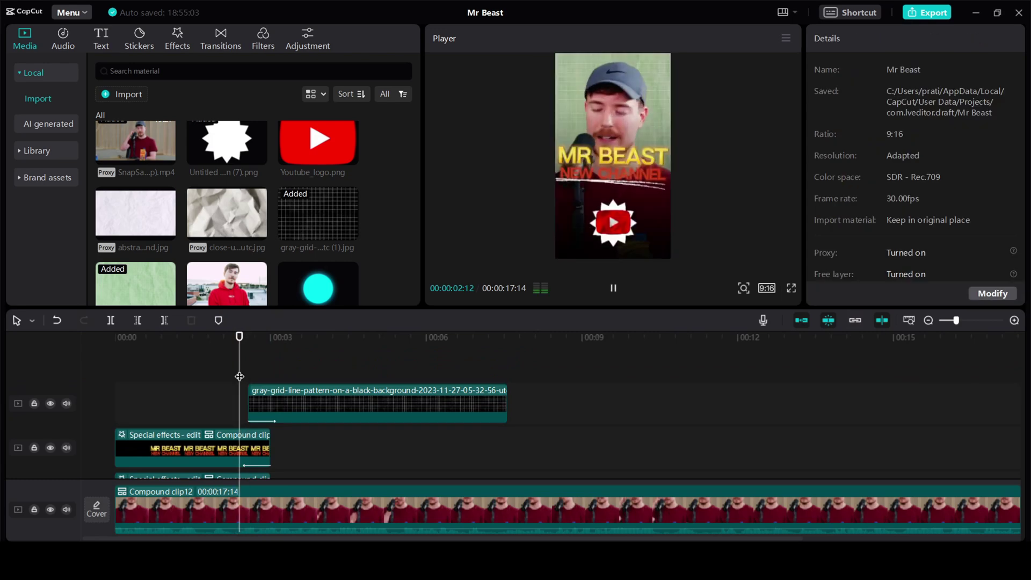
left_click(248, 388)
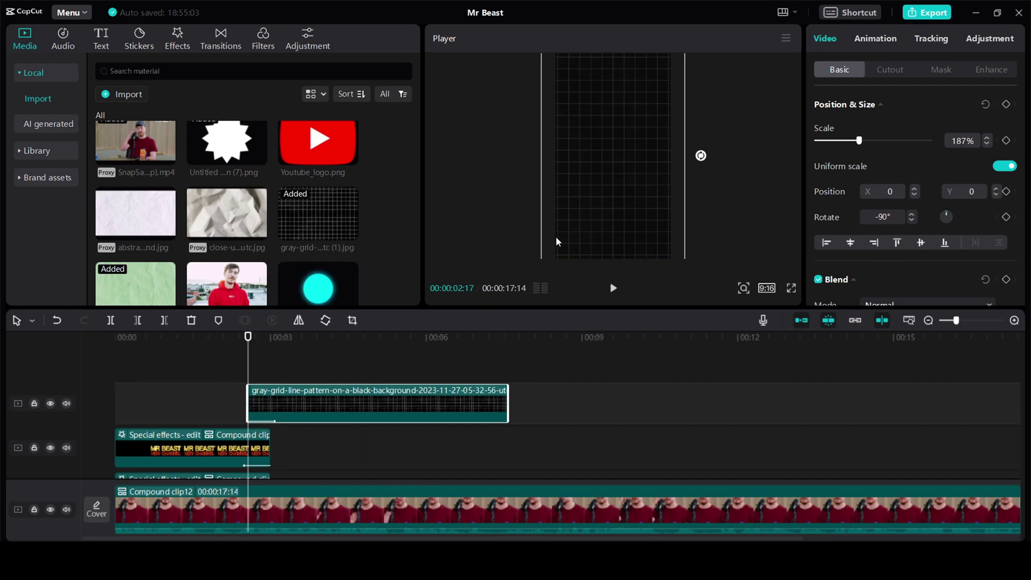
- Remove the entrance animation from the grid image by setting it to None
scroll(646, 185, "down", 3)
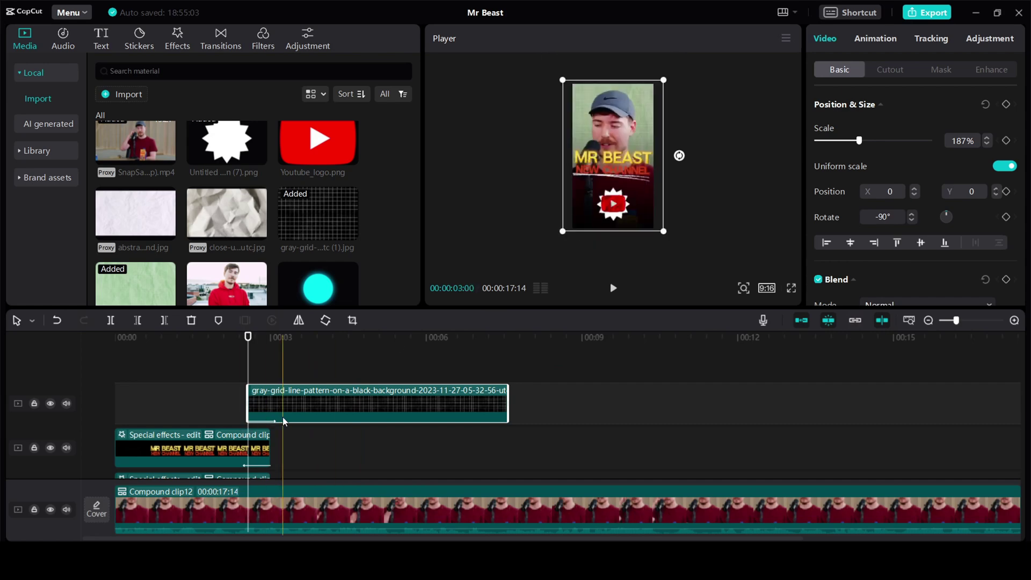
left_click(881, 39)
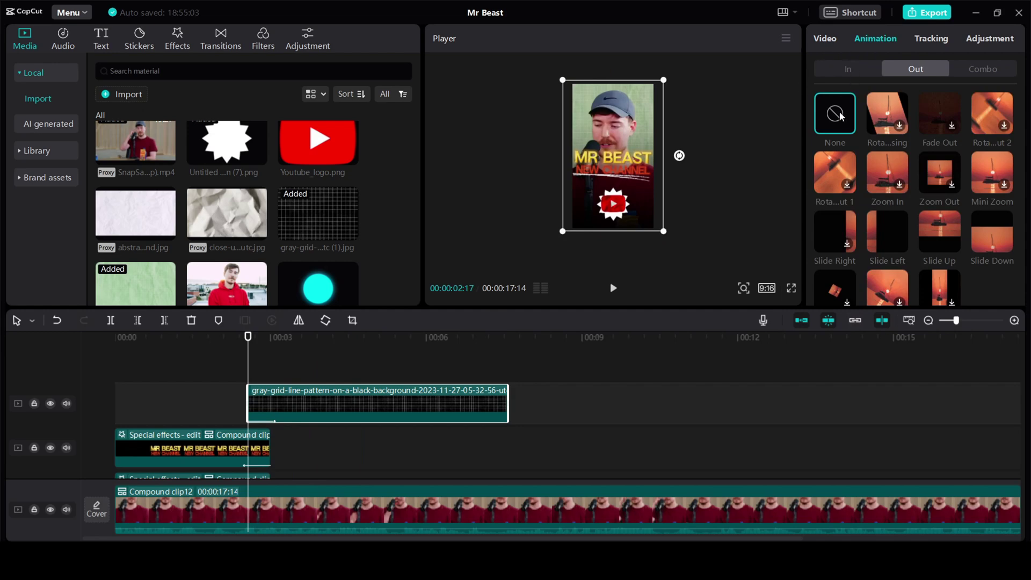
left_click(839, 64)
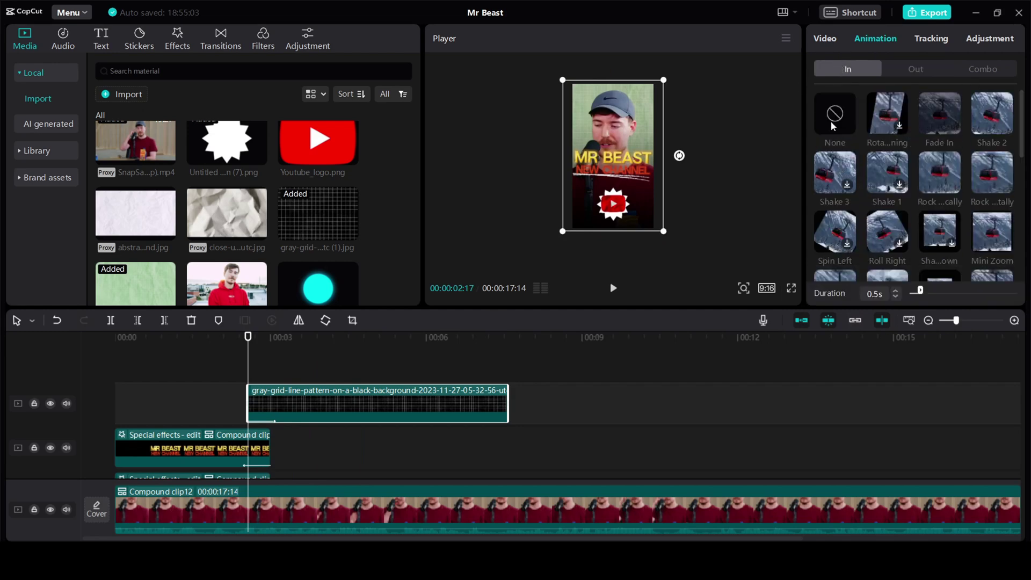
left_click(830, 121)
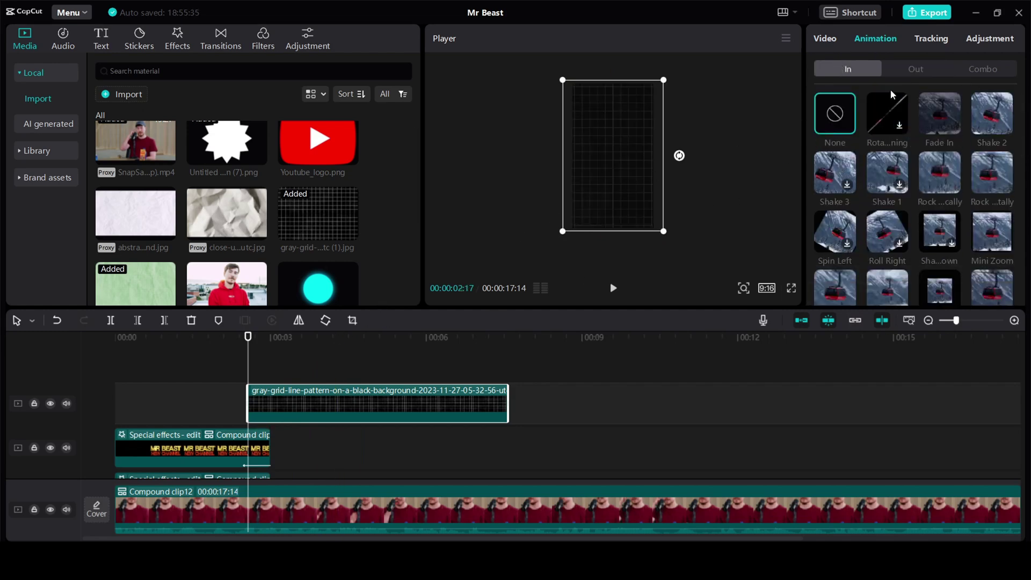
- Keyframe the grid image's position from Y 3939 above the frame at 00:00:02:17 to Y 0 at 00:00:03:00
left_click(825, 42)
left_click_drag(622, 196, 621, 50)
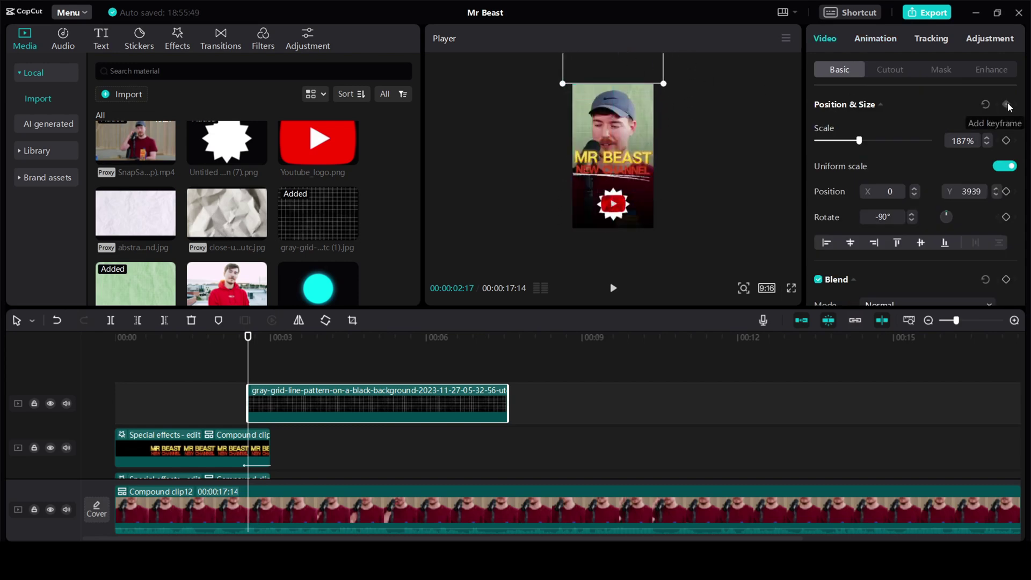
left_click(1007, 106)
key("Down")
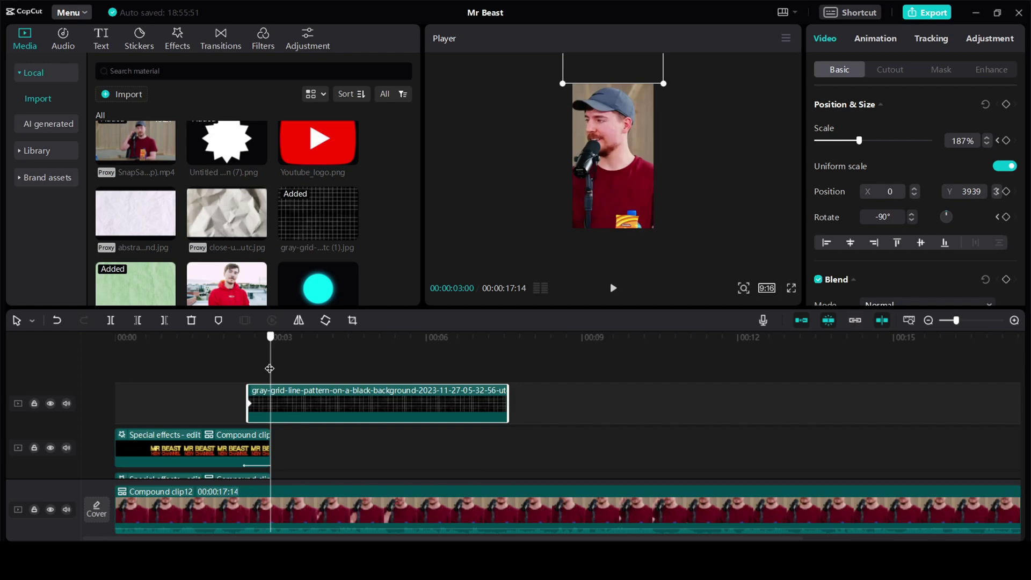
left_click(1006, 104)
left_click_drag(623, 81, 620, 208)
left_click_drag(616, 112, 616, 127)
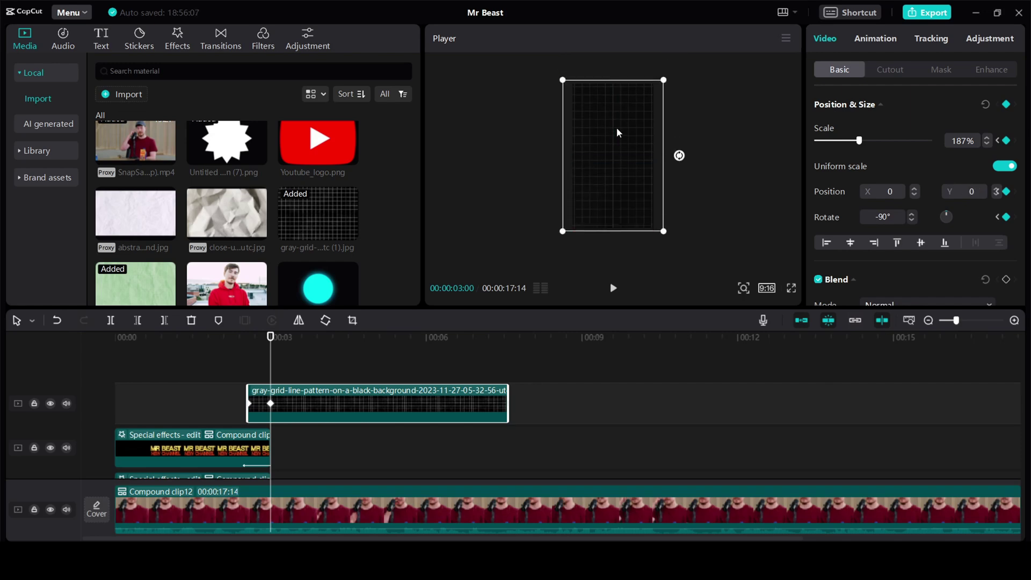
- Place the red-hoodie portrait 1686052572599.jpg on the track above the grid image, starting at 00:00:02:17
left_click(233, 364)
mouse_move(233, 370)
left_mouse_down()
mouse_move(267, 373)
mouse_move(249, 366)
left_mouse_up()
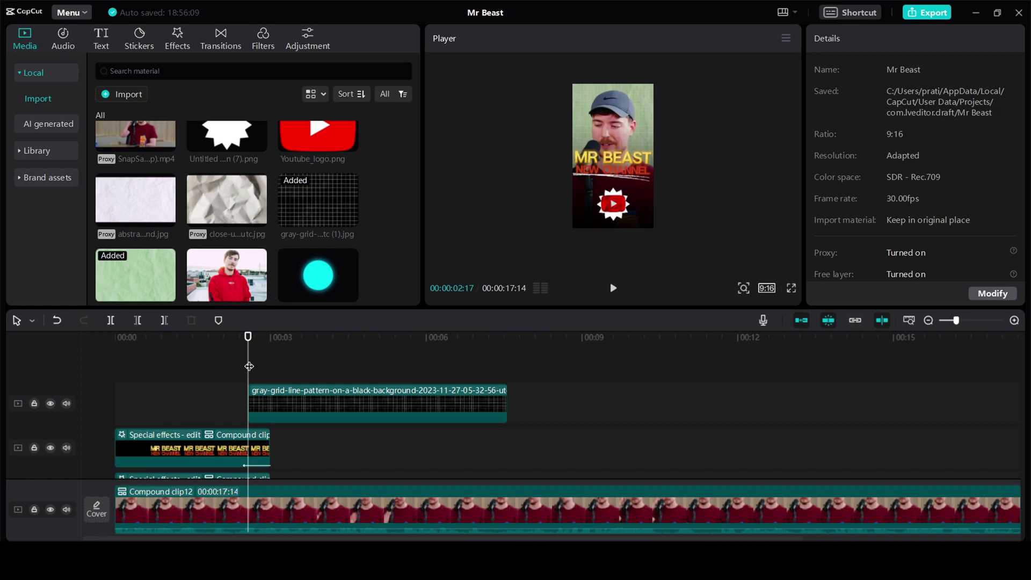
left_click_drag(223, 276, 249, 362)
- Scale the red-hoodie portrait to 201% and position it at X -170, Y -476 in the lower part of the frame
left_click(312, 382)
left_click(312, 383)
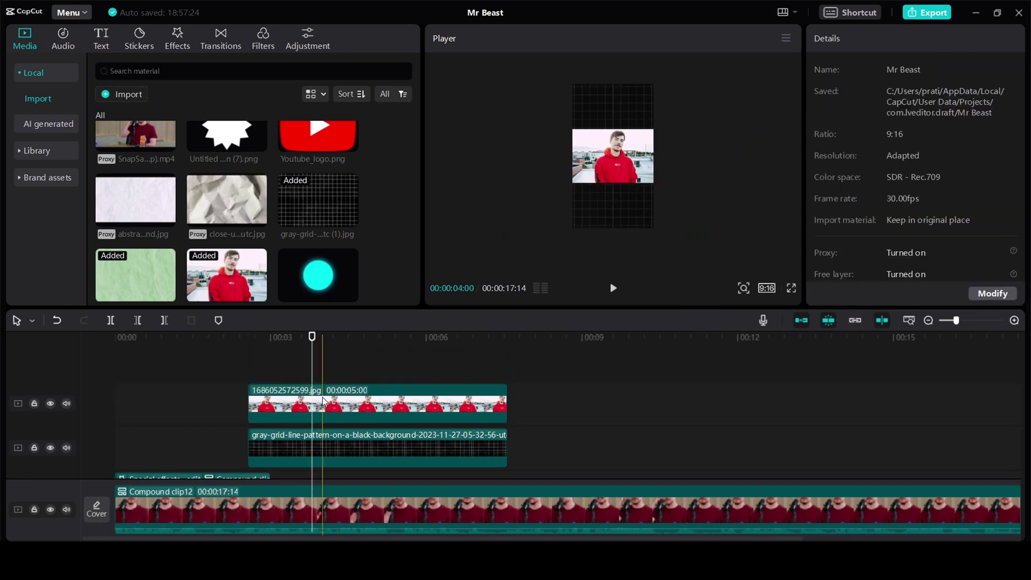
left_click(329, 404)
mouse_move(657, 186)
left_mouse_down()
mouse_move(699, 246)
mouse_move(651, 201)
left_mouse_up()
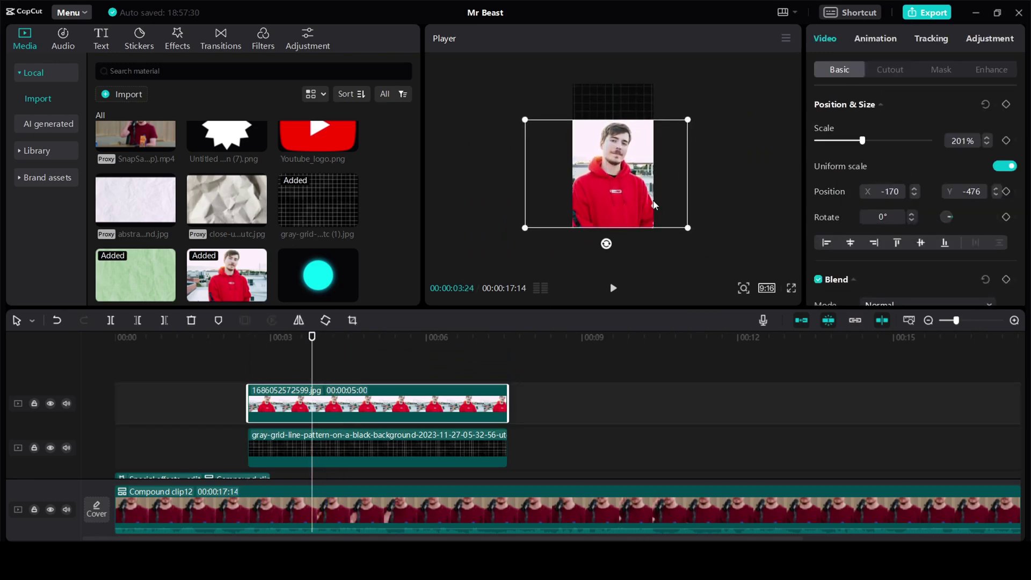
- Remove the portrait's background with Auto cutout
scroll(623, 197, "up", 3)
scroll(642, 195, "down", 3)
scroll(643, 195, "up", 3)
left_click(905, 68)
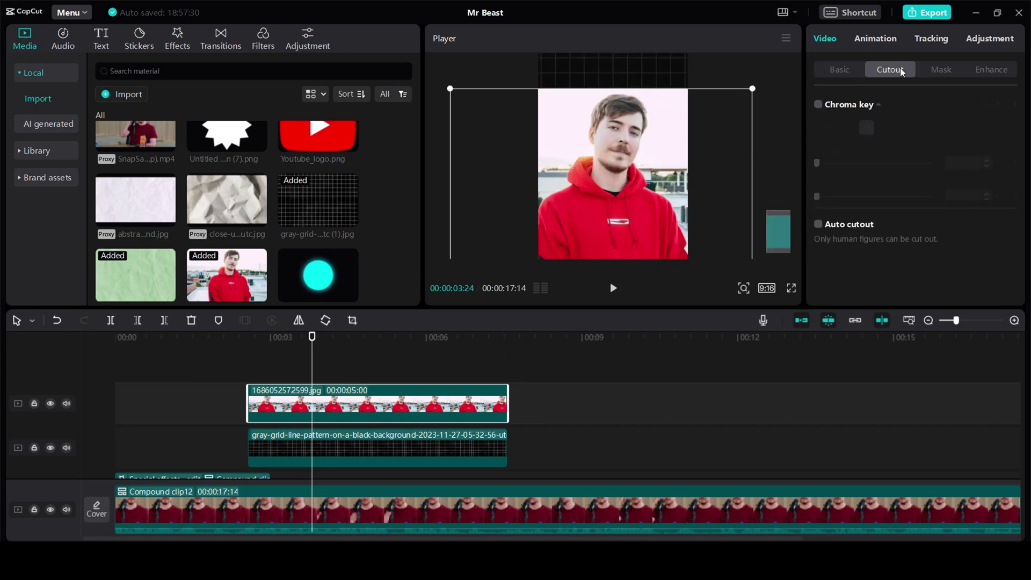
left_click(818, 229)
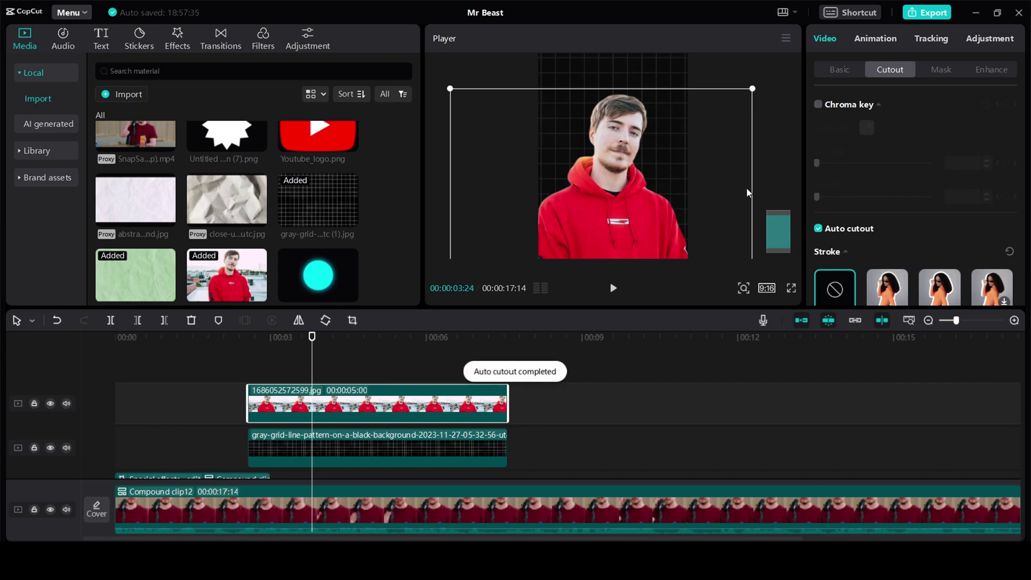
- Turn the portrait cutout black and white by setting its Saturation to -50
left_click(978, 40)
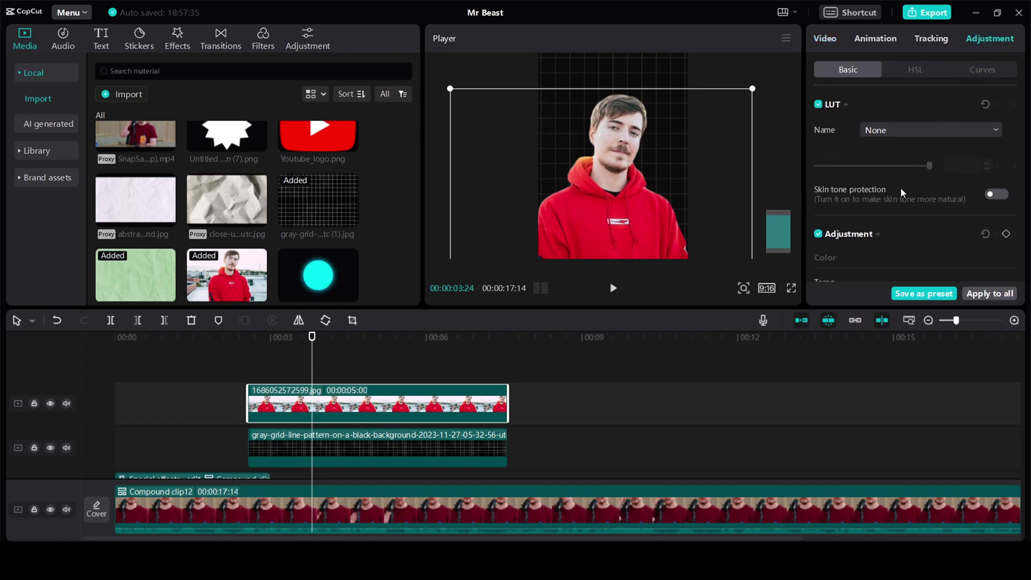
scroll(900, 188, "down", 3)
scroll(900, 188, "down", 2)
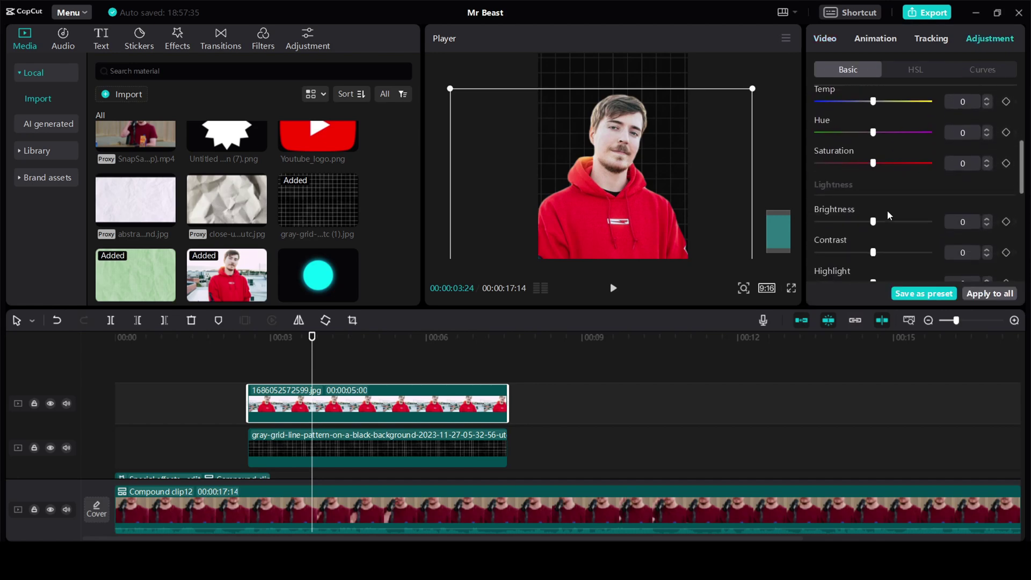
left_click_drag(841, 162, 782, 165)
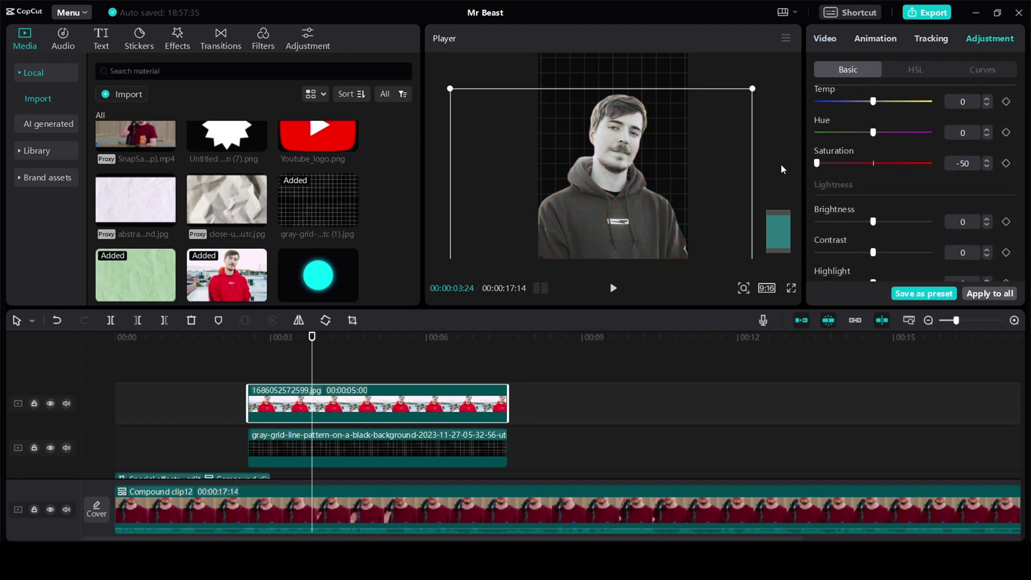
- Apply an entrance animation to the black-and-white portrait cutout
left_click(875, 40)
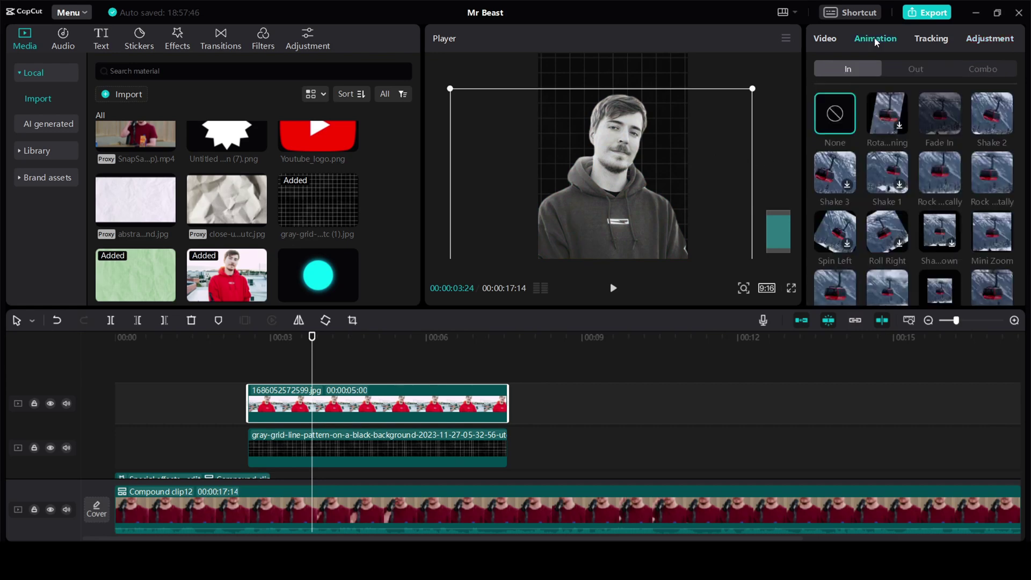
scroll(994, 224, "down", 2)
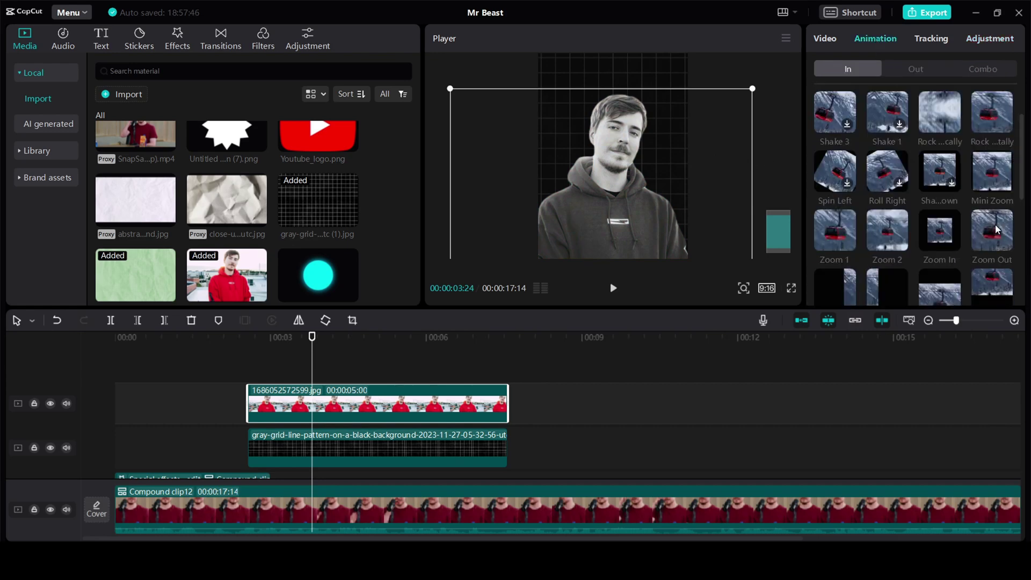
left_click(935, 238)
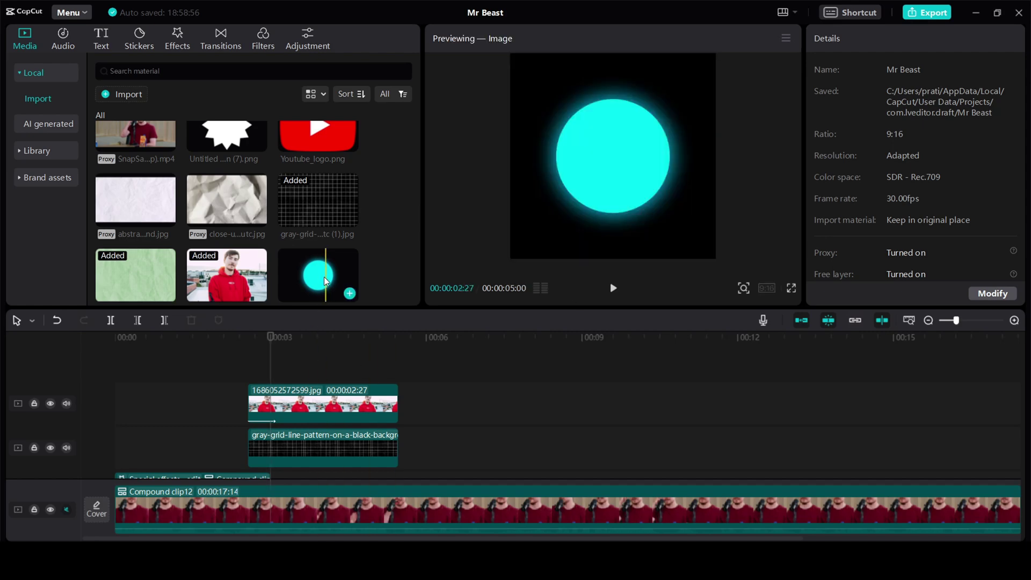
- Place the glowing cyan circle image between the portrait and the grid, and trim it to 00:00:02:21 to end with the portrait
left_click_drag(321, 276, 301, 443)
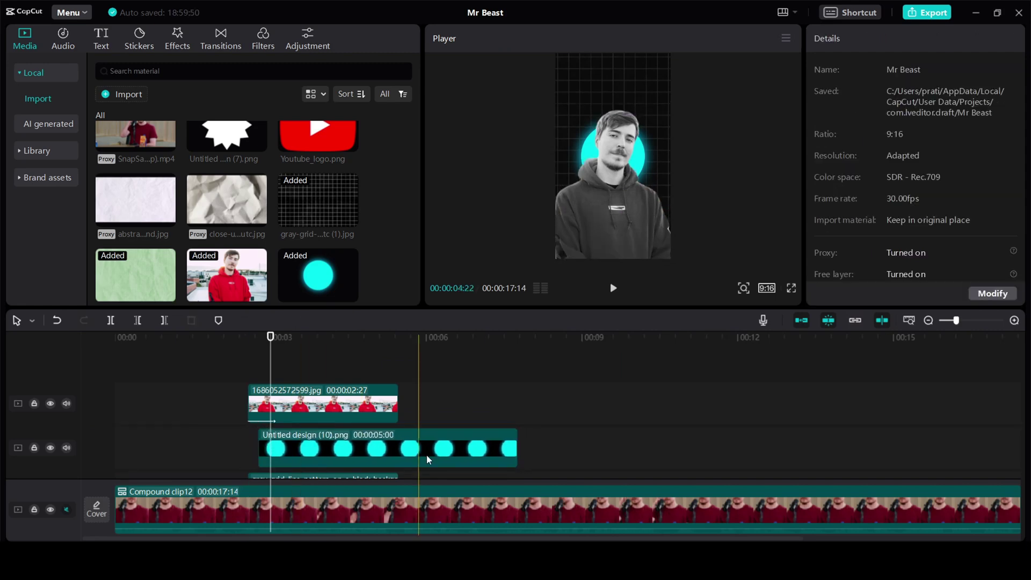
left_click(514, 454)
left_click_drag(515, 452, 398, 447)
- Enlarge the cyan circle beyond the frame width and position it behind the portrait's shoulders
left_click_drag(671, 215, 743, 286)
left_click_drag(667, 205, 646, 178)
left_click_drag(716, 105, 730, 100)
left_click_drag(666, 196, 666, 202)
- Give the cyan circle the Slide Up entrance animation with a 0.5 s duration and fine-tune its position behind the portrait
left_click(875, 39)
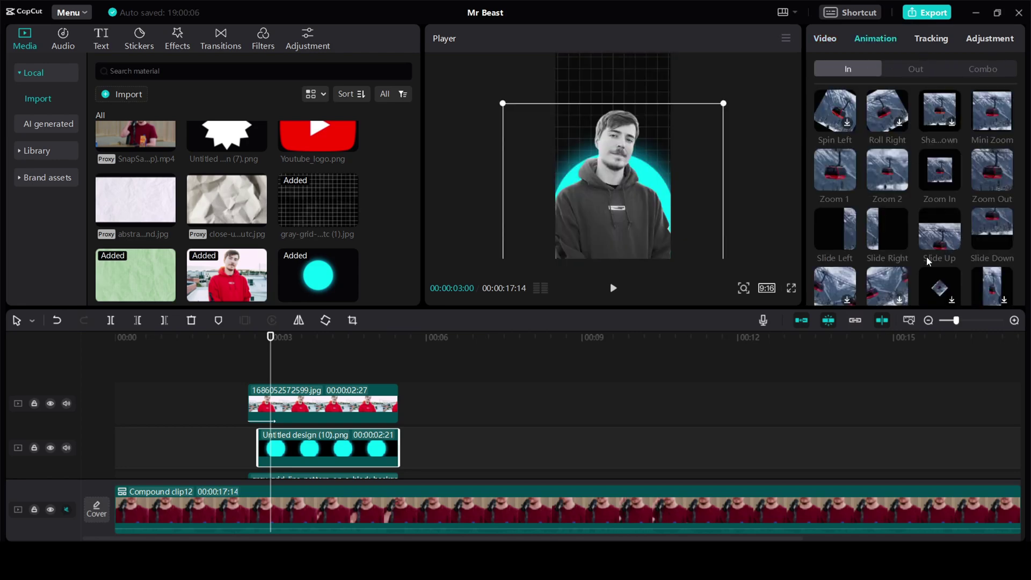
scroll(926, 256, "down", 2)
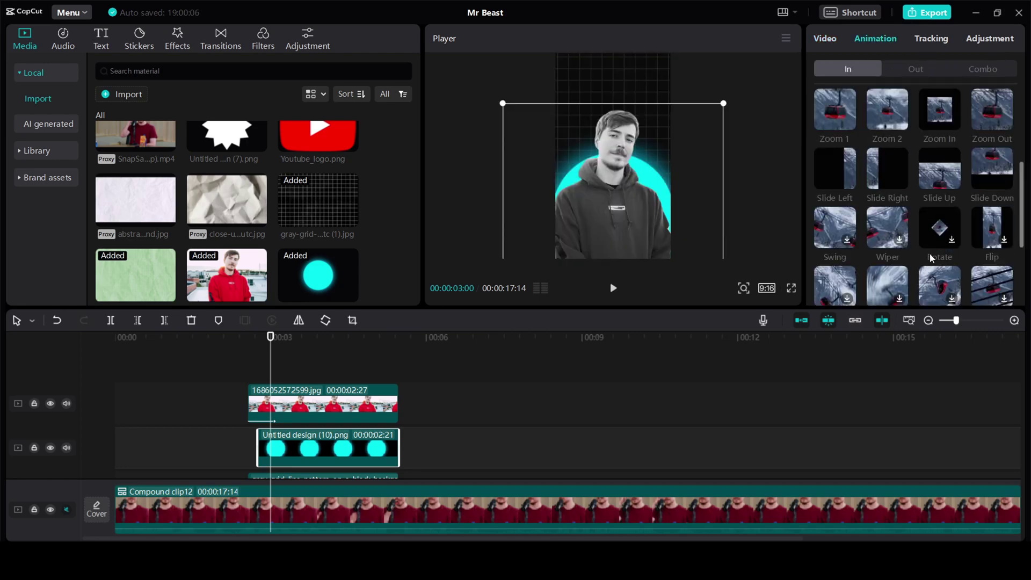
left_click(938, 174)
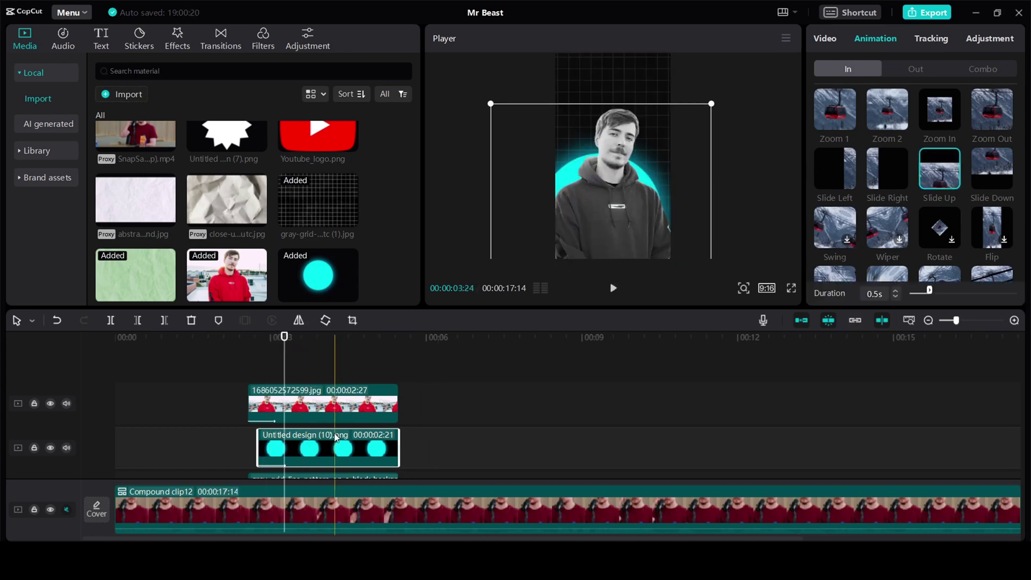
left_click_drag(650, 173, 655, 180)
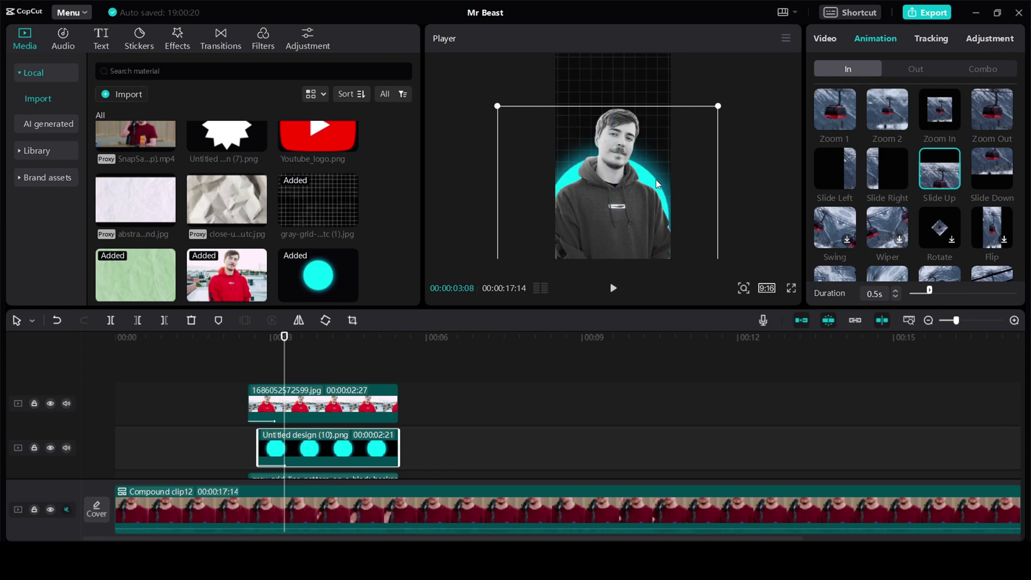
- Stack two copies of the brush-stroke image Untitled design (12).png above the portrait, aligned with the circle clip at 00:00:02:21 long
left_click_drag(136, 200, 270, 369)
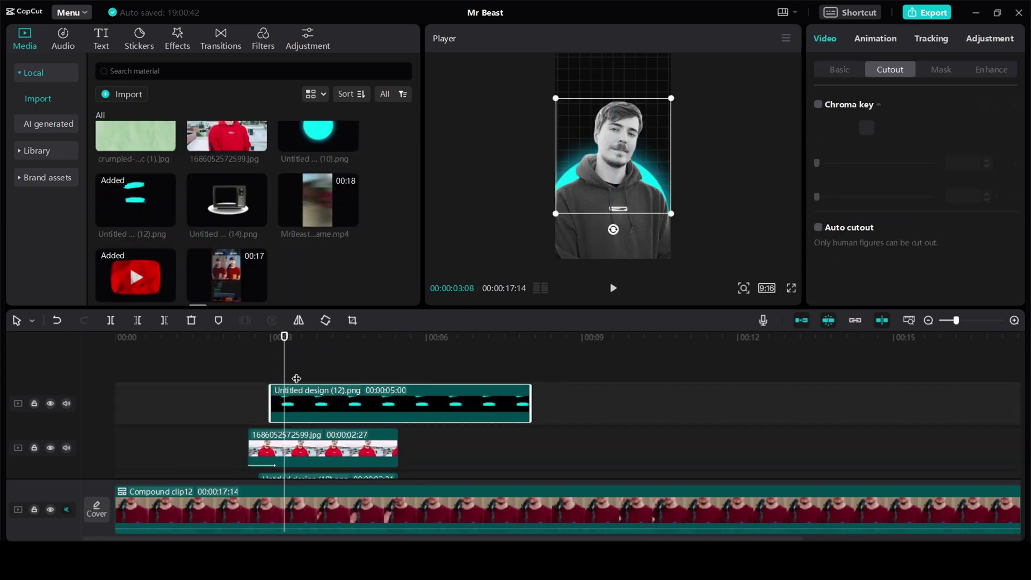
left_click_drag(314, 403, 297, 403)
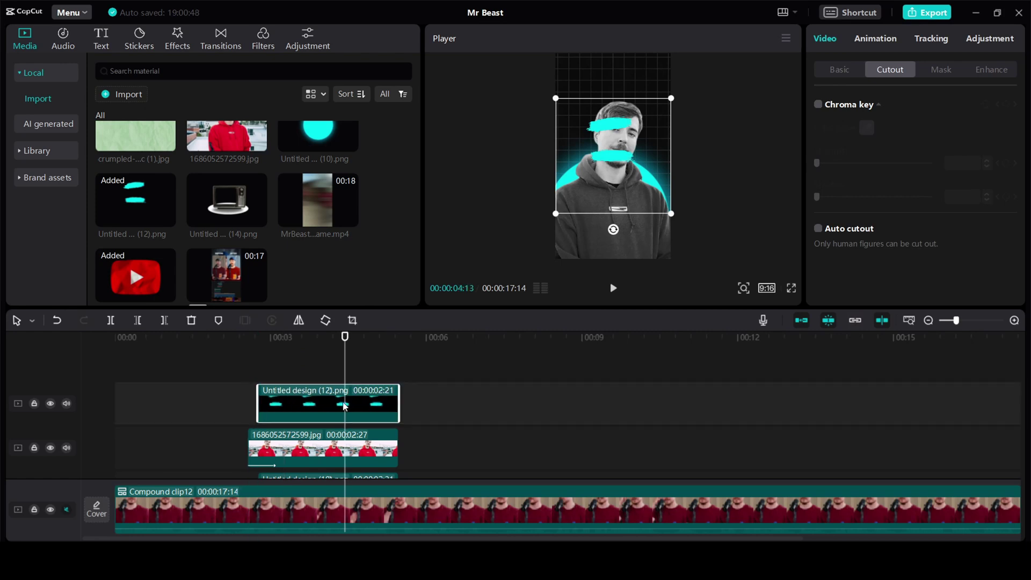
left_click_drag(343, 402, 345, 359)
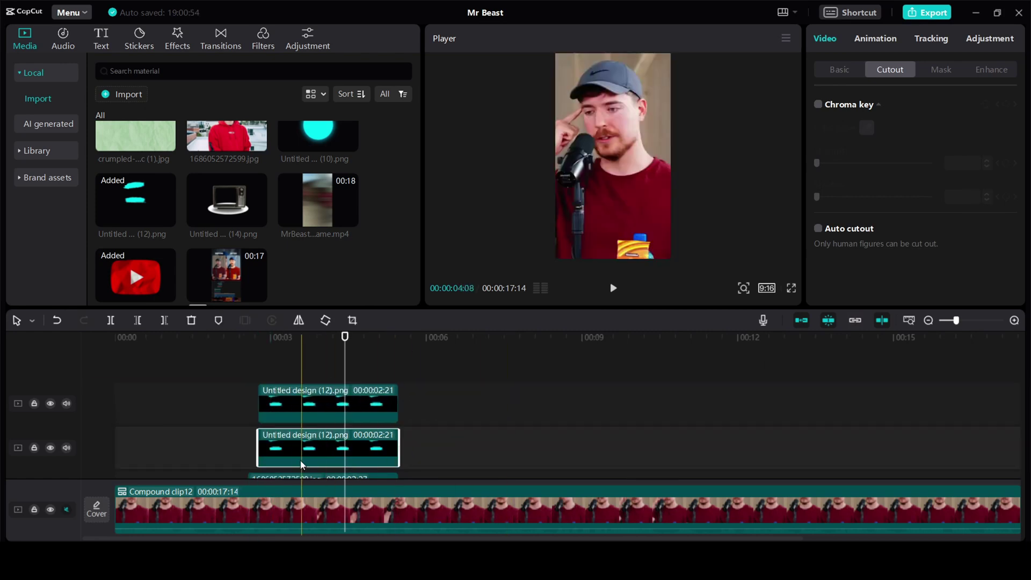
- Crop the lower-track brush-stroke copy so that only the upper cyan stroke remains
left_click(352, 321)
left_click_drag(514, 421, 514, 219)
left_click(821, 481)
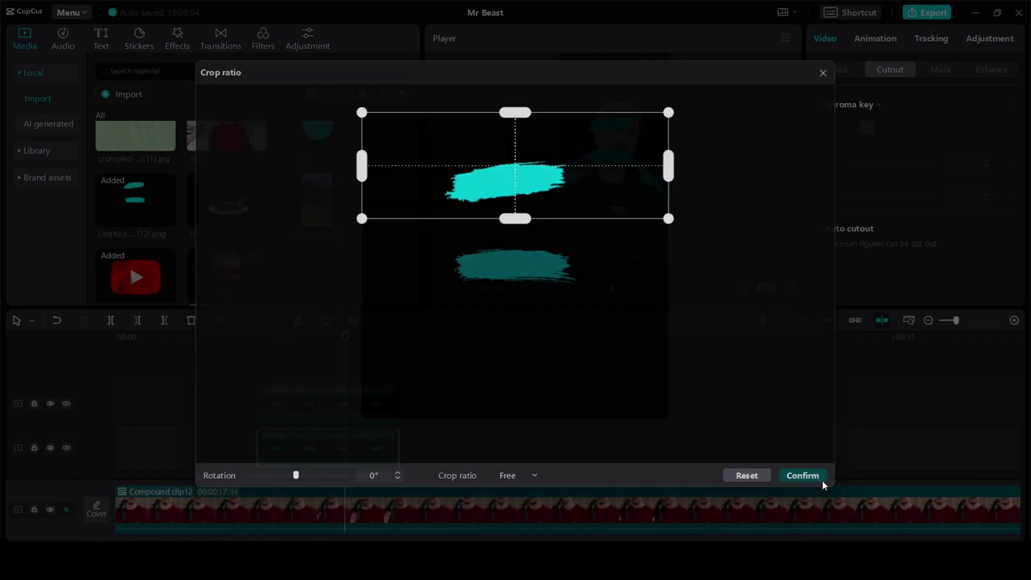
- Crop the other brush-stroke copy so that only the lower cyan stroke remains
left_click(343, 447)
left_click(352, 320)
left_click_drag(513, 112, 512, 223)
left_click_drag(508, 420, 508, 300)
left_click(805, 477)
- Reposition the cropped cyan brush strokes in the frame
left_click(345, 441)
left_click(365, 407)
left_click_drag(614, 157, 623, 127)
left_click_drag(622, 158, 617, 163)
left_click(349, 452)
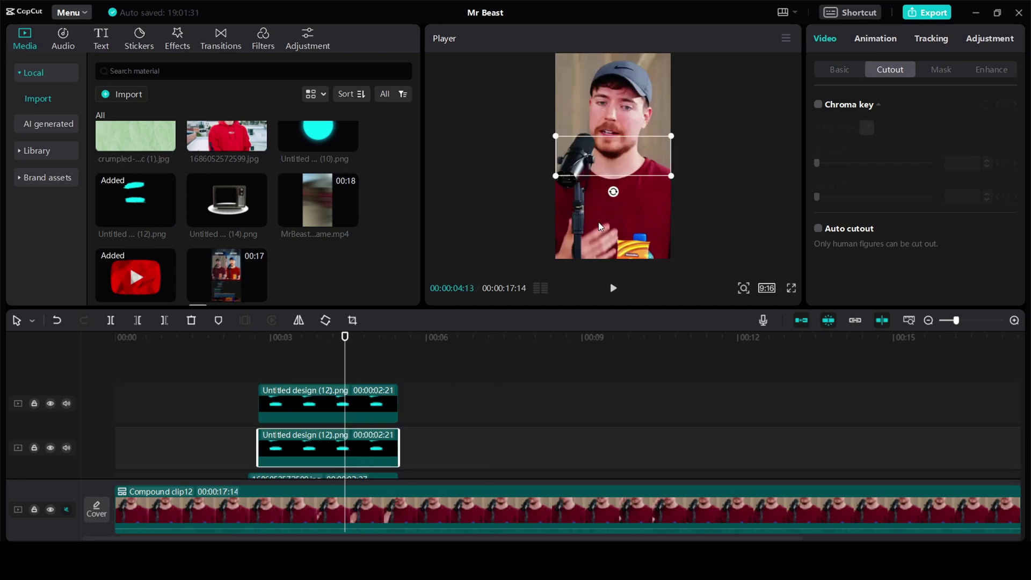
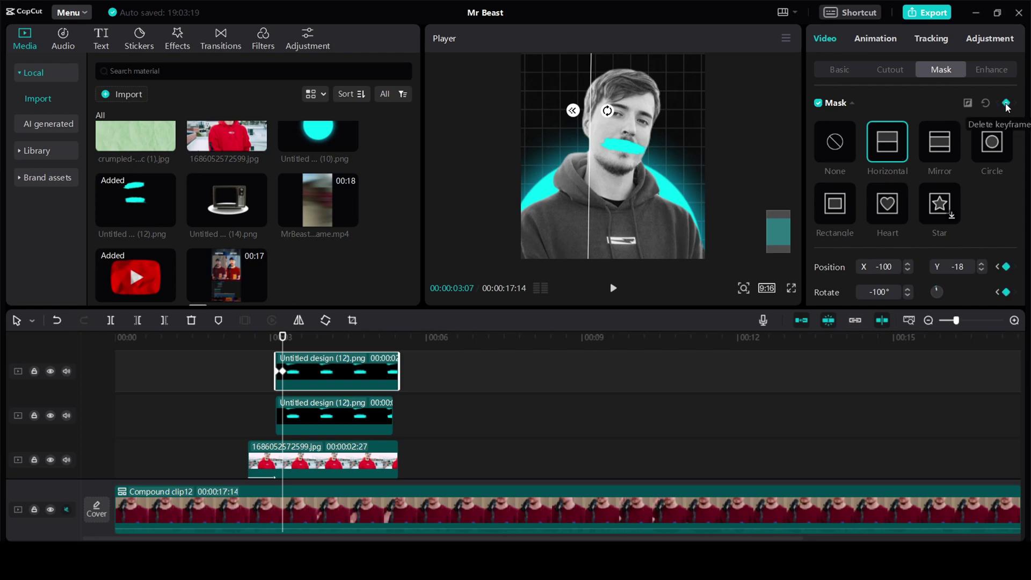
- Move the Horizontal mask on the top-track brush stroke to X 106, Y 16 at 00:00:03:07 and preview the reveal
left_click_drag(589, 121, 669, 128)
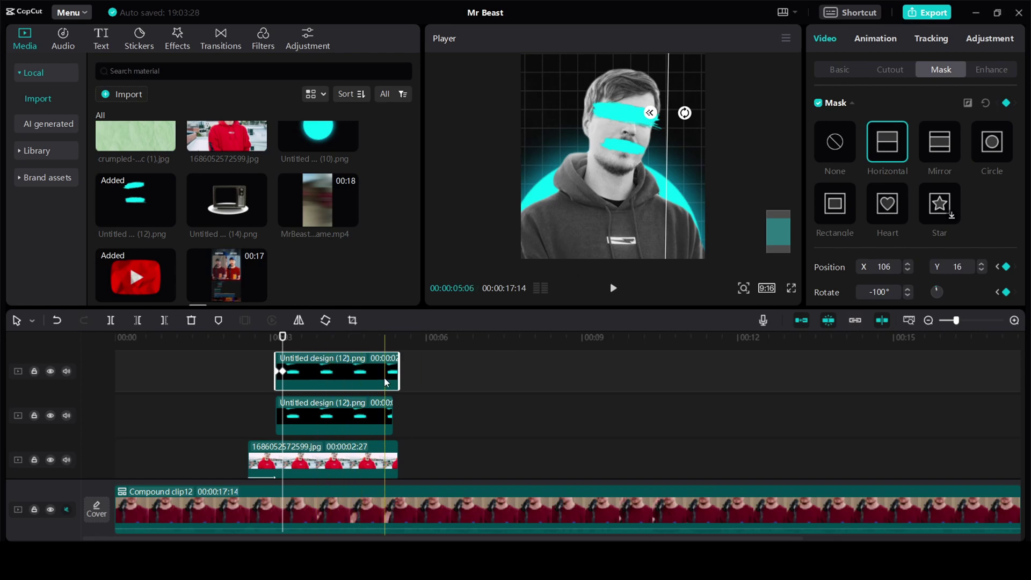
left_click(260, 346)
key("space")
key("space")
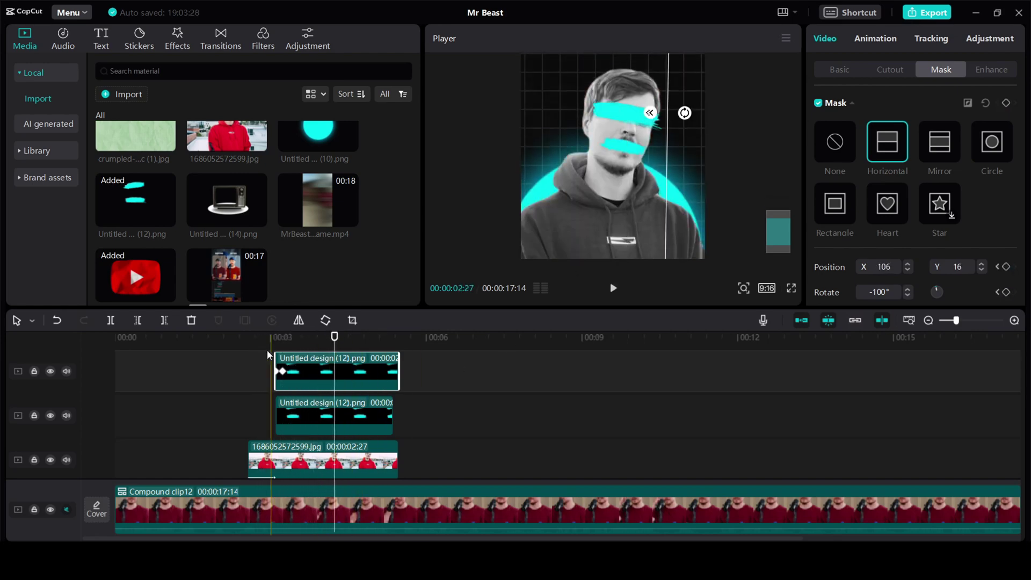
- Shift the top-track brush stroke's second mask keyframe to about 00:00:03:15 to slow the wipe, and play it back
left_click_drag(282, 372, 263, 348)
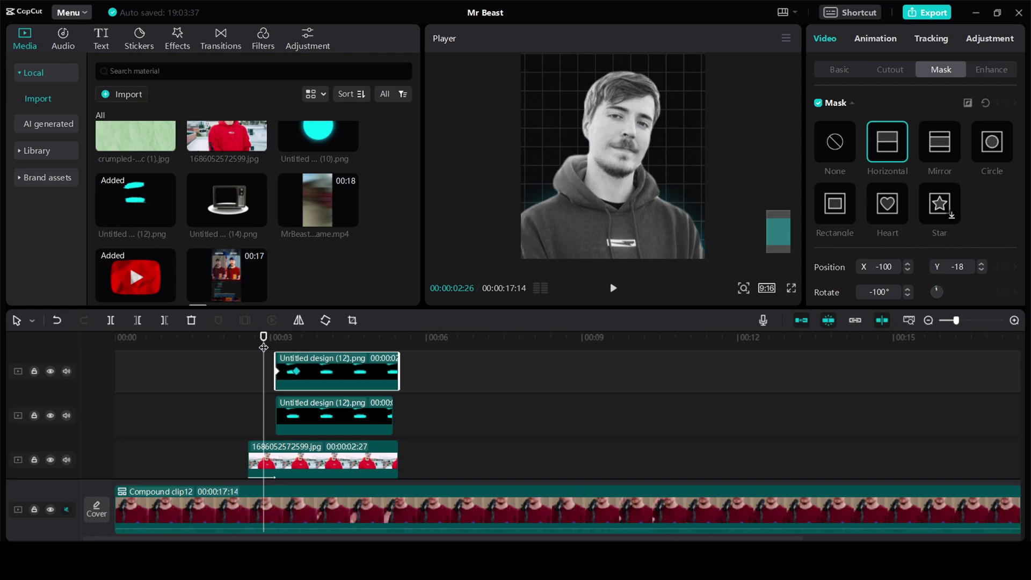
key("space")
key("space")
left_click(839, 70)
left_click(259, 351)
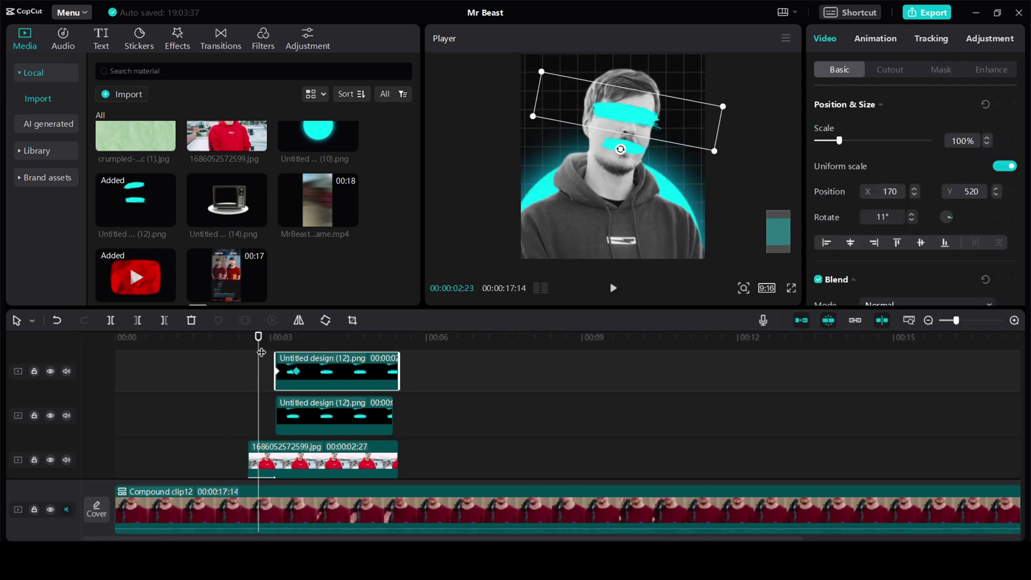
key("space")
key("space")
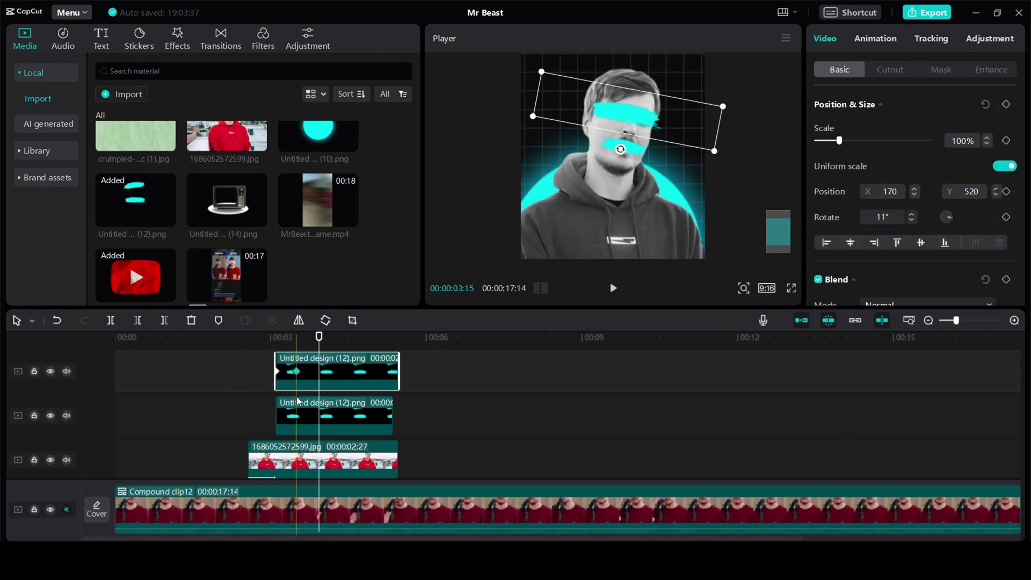
- At 00:00:03:03, add a Position & Size keyframe to the lower-track brush stroke and position a Horizontal mask rotated -100° before its start
left_click(291, 423)
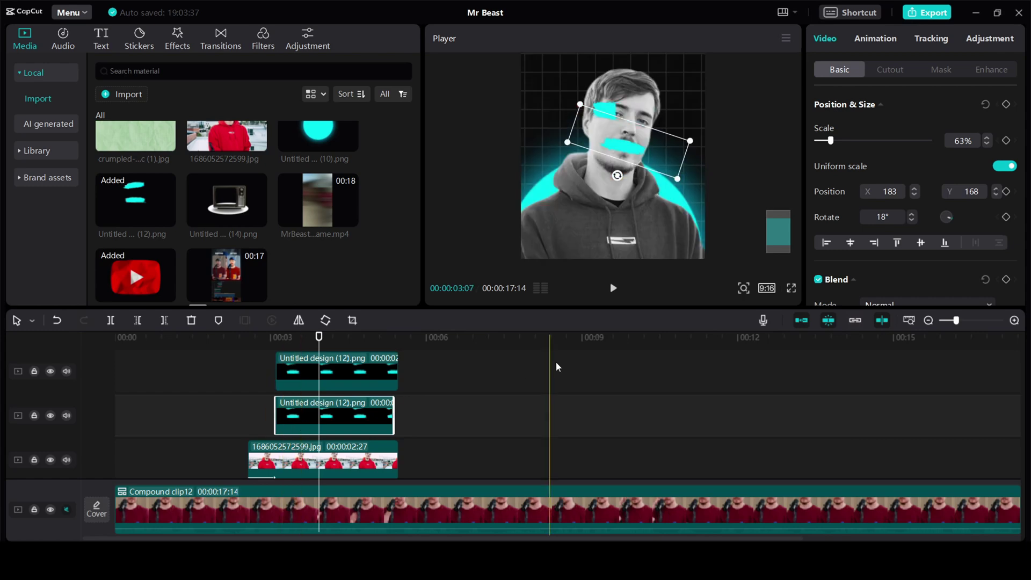
left_click_drag(319, 346, 276, 349)
left_click(1005, 105)
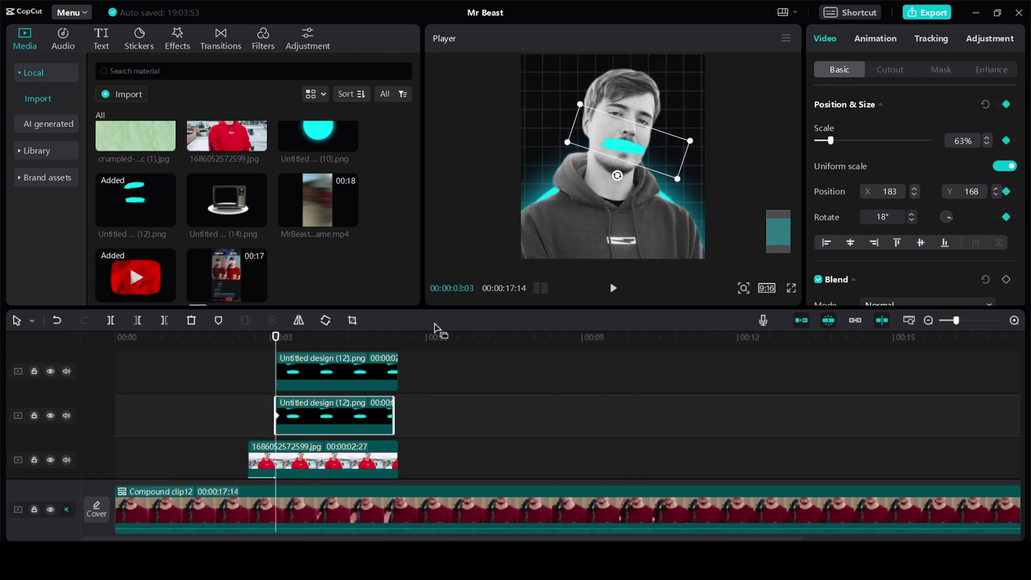
left_click(941, 70)
left_click(887, 143)
left_click_drag(623, 159, 597, 163)
- Keyframe the lower-track brush stroke's mask near 00:00:03:17 and move it to X 151, Y 16 to reveal the stroke
left_click_drag(299, 348, 304, 347)
left_click(1006, 103)
left_click_drag(599, 162, 668, 171)
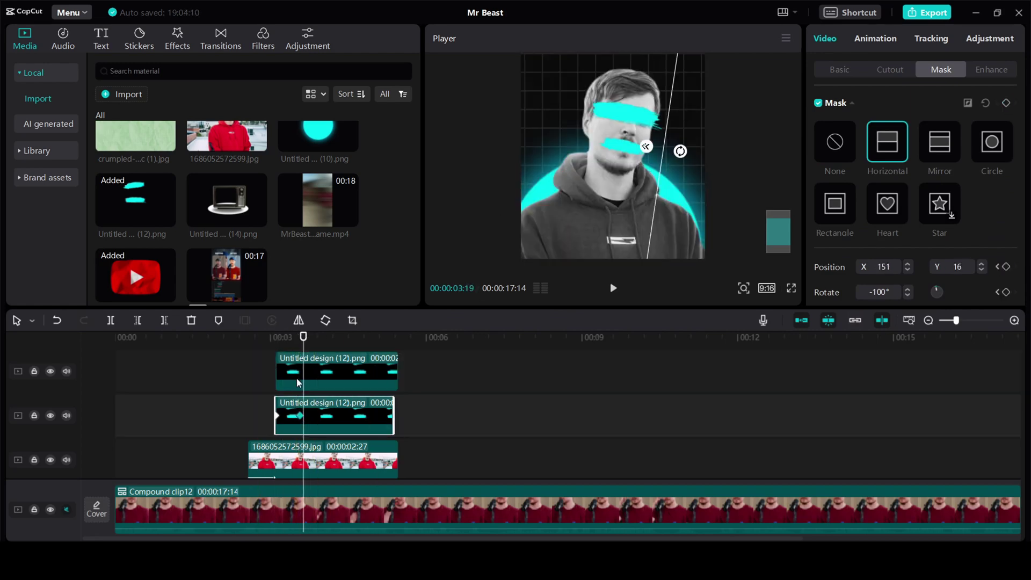
- Play the scene from just before the portrait clip to check both brush-stroke wipes
left_click(253, 394)
left_click(277, 456)
left_click(839, 70)
left_click_drag(253, 366, 238, 366)
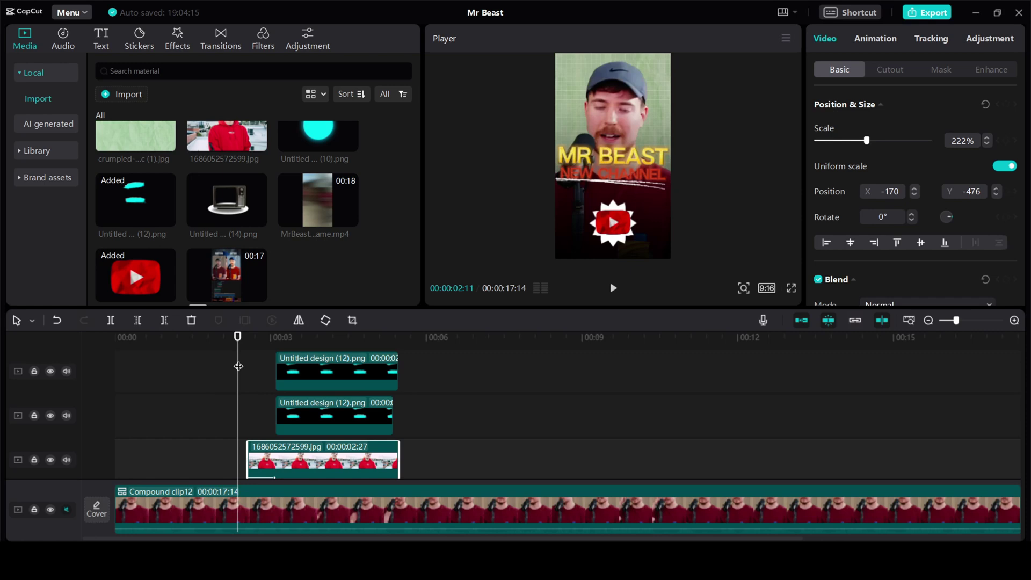
left_click_drag(238, 376, 234, 379)
key("space")
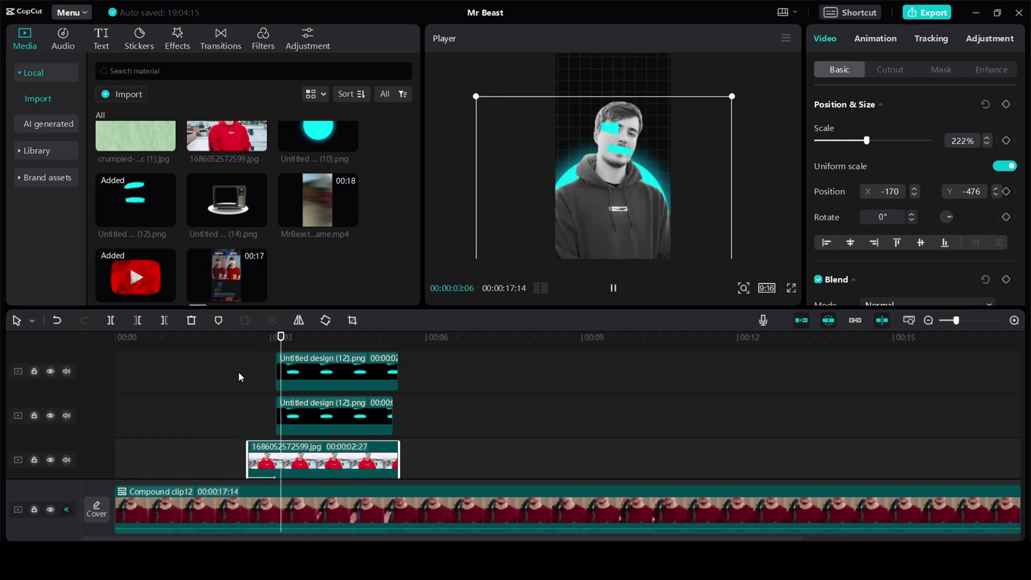
key("space")
- At the first keyframe of the lower-track brush stroke, 00:00:03:03, move the Horizontal mask to X -121, Y -71 to hide the stroke
left_click(301, 417)
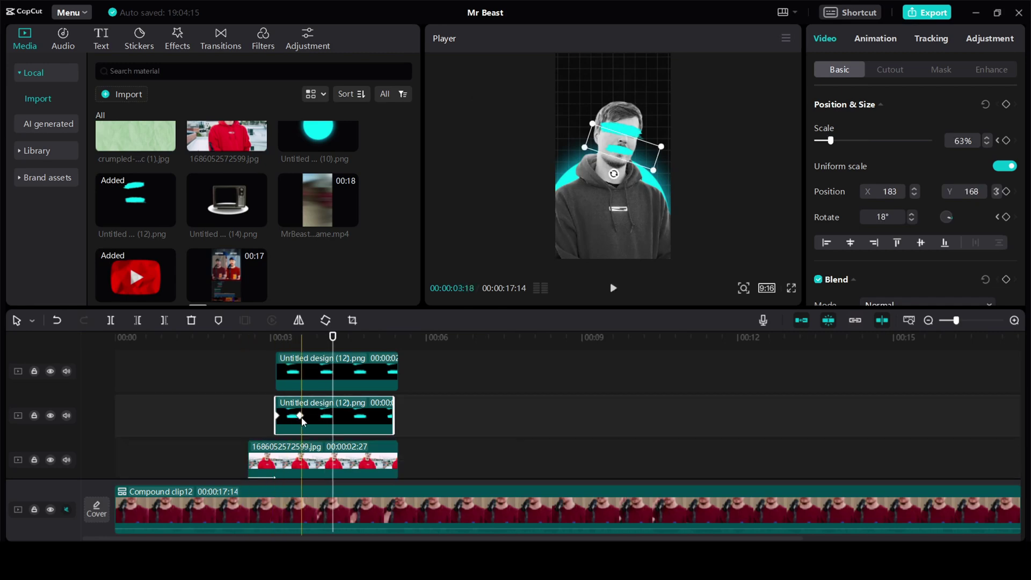
left_click(300, 417)
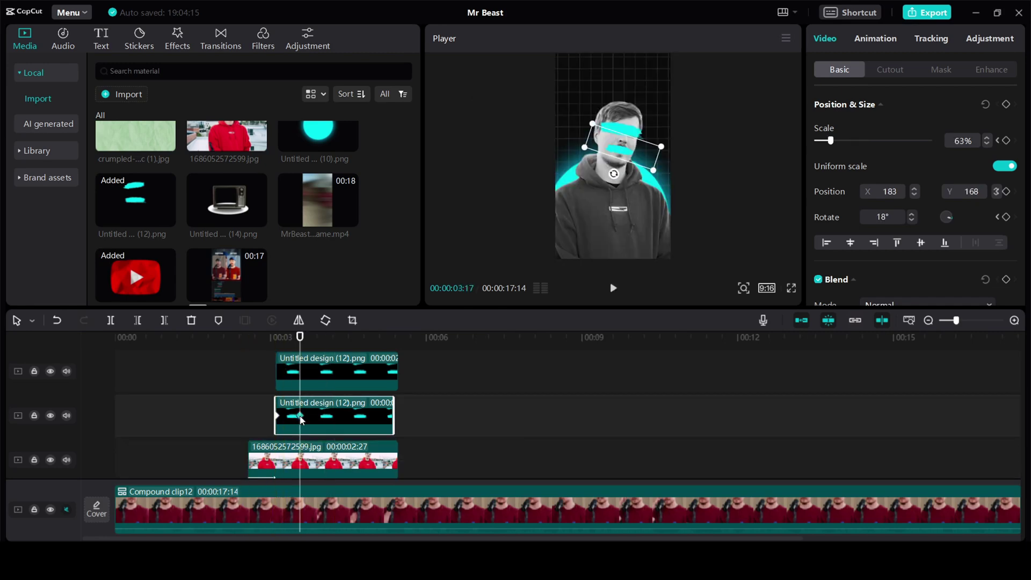
left_click(944, 70)
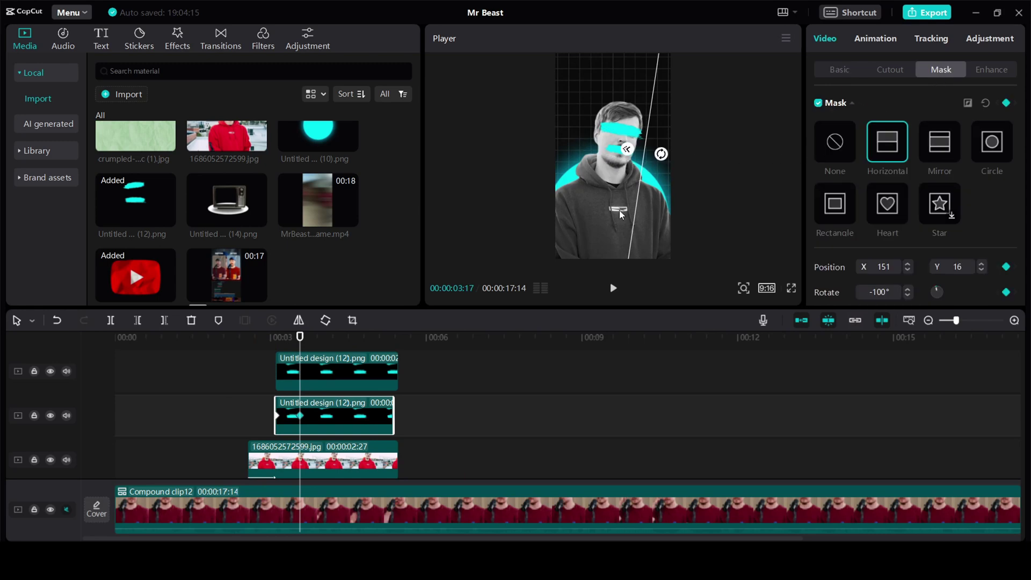
left_click(279, 416)
left_click_drag(637, 185, 597, 184)
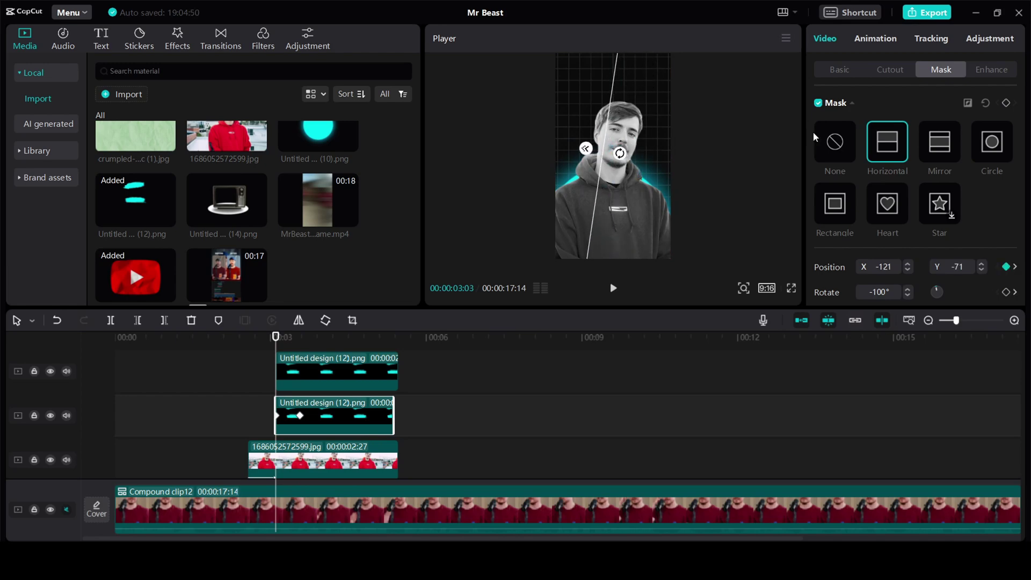
left_click(834, 69)
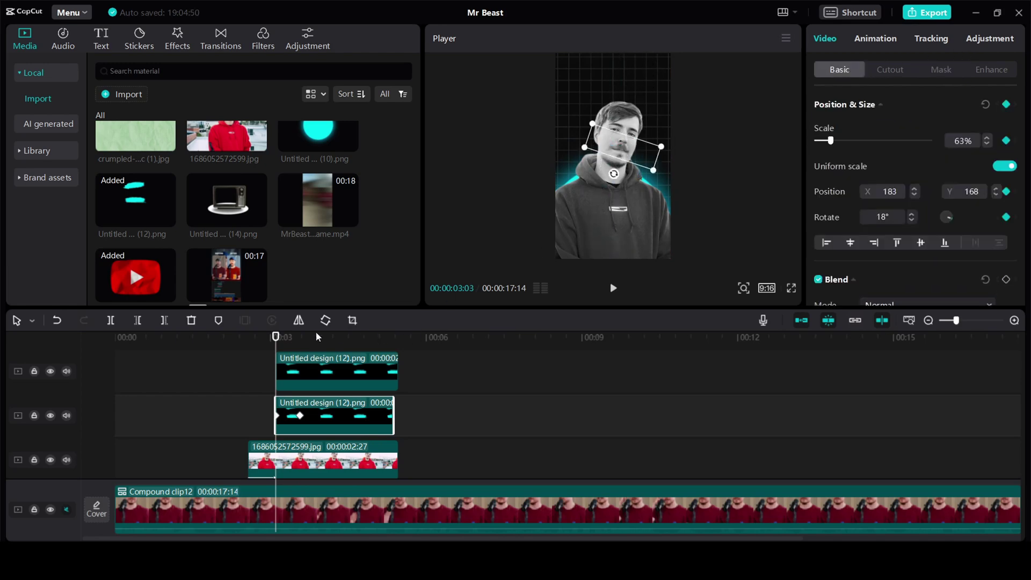
- Play back the transition into the portrait scene to check the corrected brush-stroke reveal
left_click(221, 392)
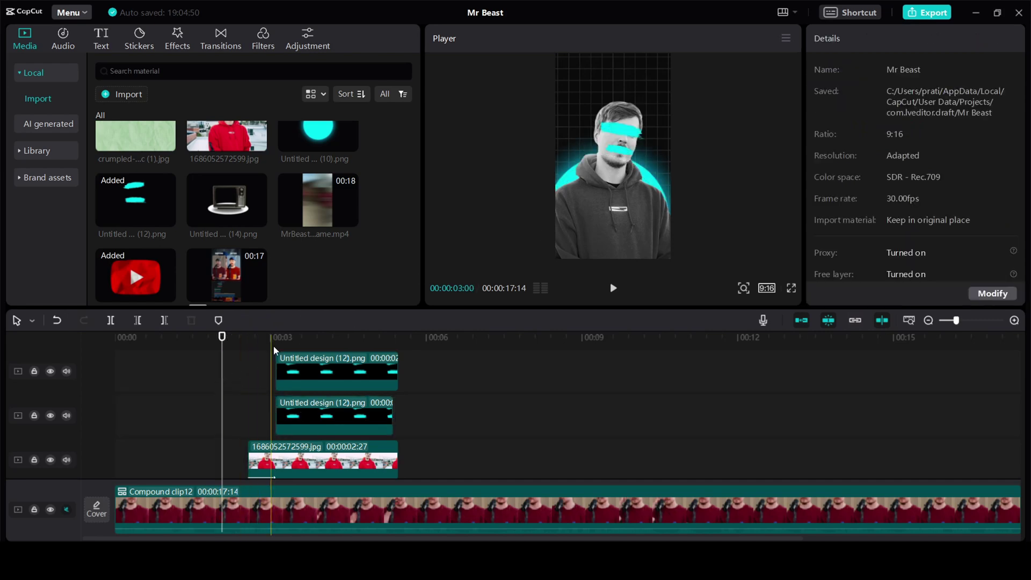
left_click(268, 342)
key("space")
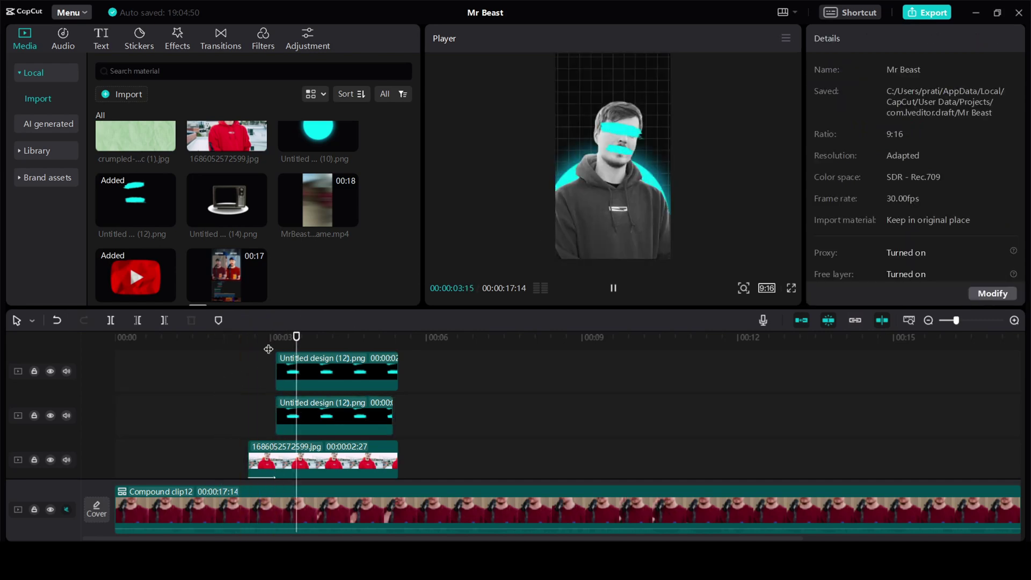
left_click(193, 344)
left_click(243, 347)
key("space")
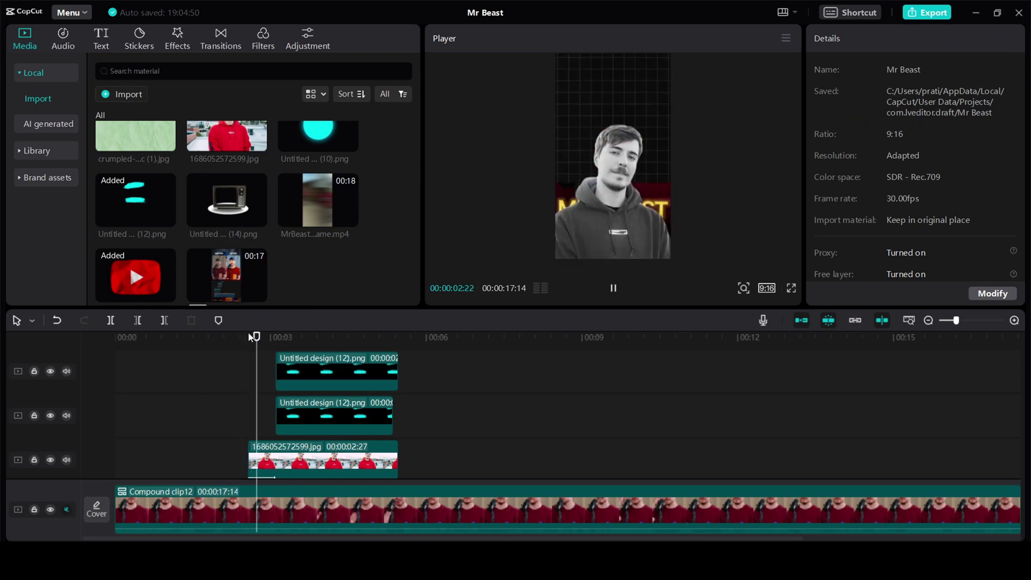
key("space")
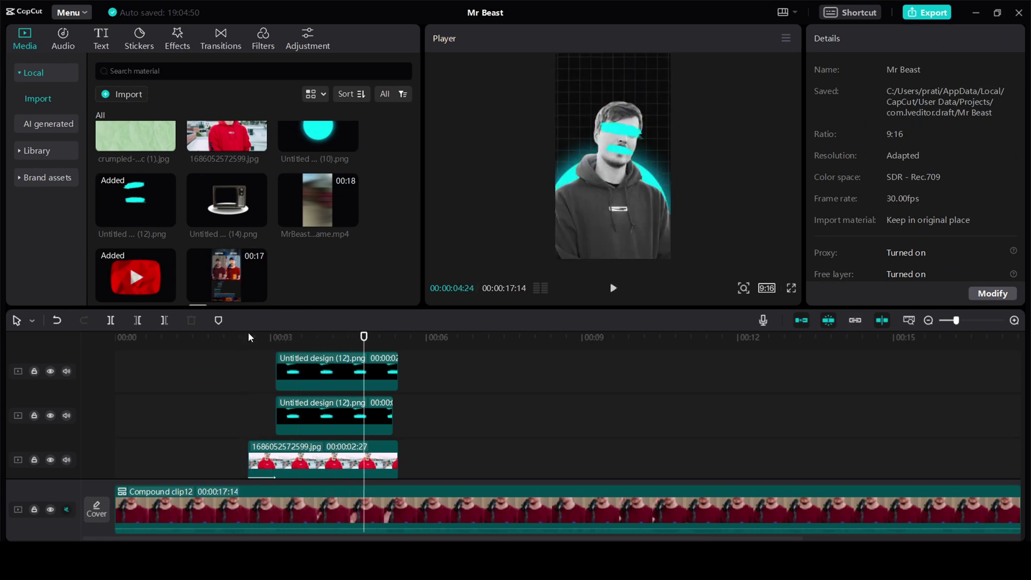
- Apply the Rebound Swing effect to the portrait clip 1686052572599.jpg with Strength 0 and a reduced Size
left_click(338, 461)
left_click(173, 43)
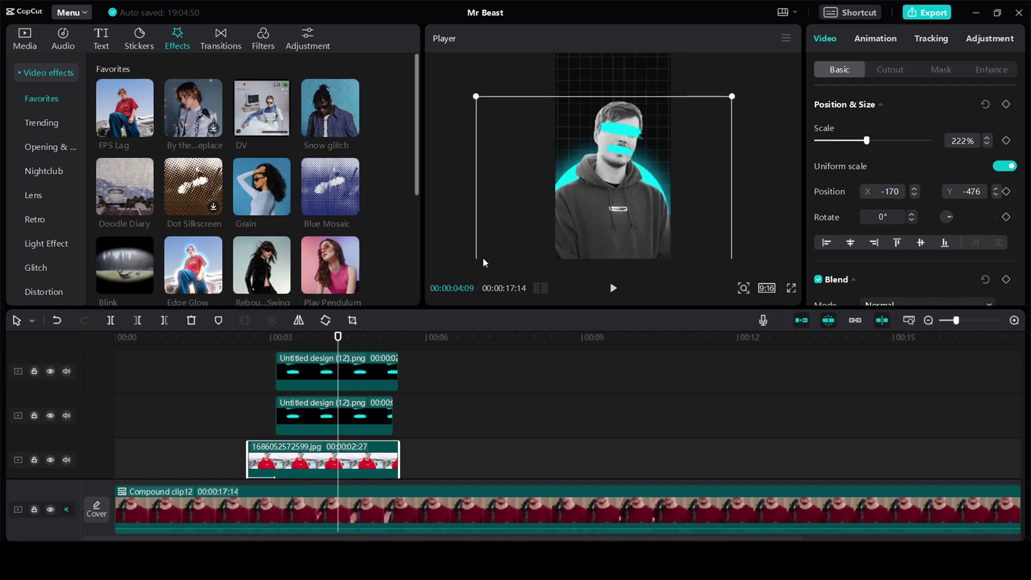
left_click(244, 268)
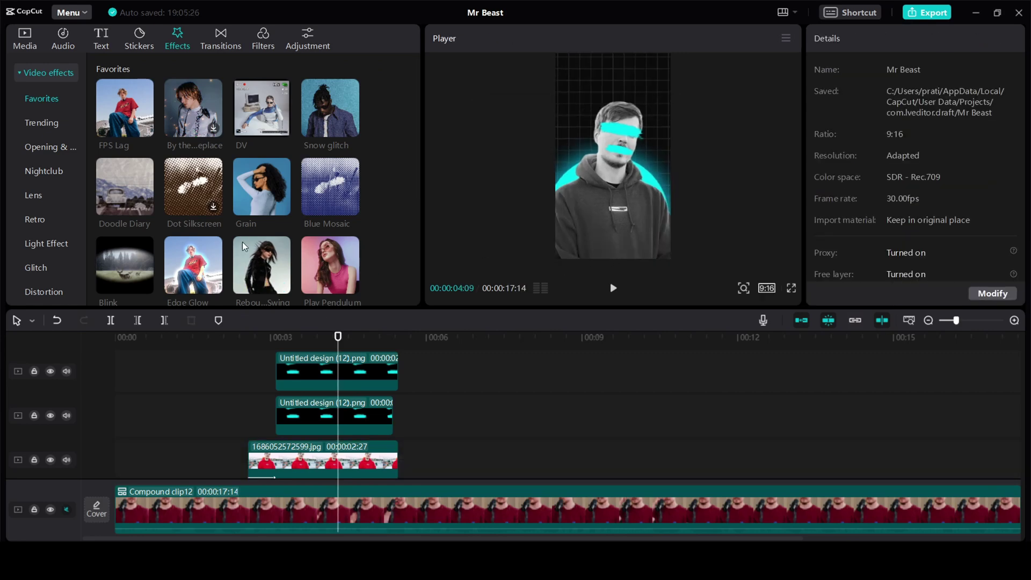
left_click_drag(265, 279, 295, 452)
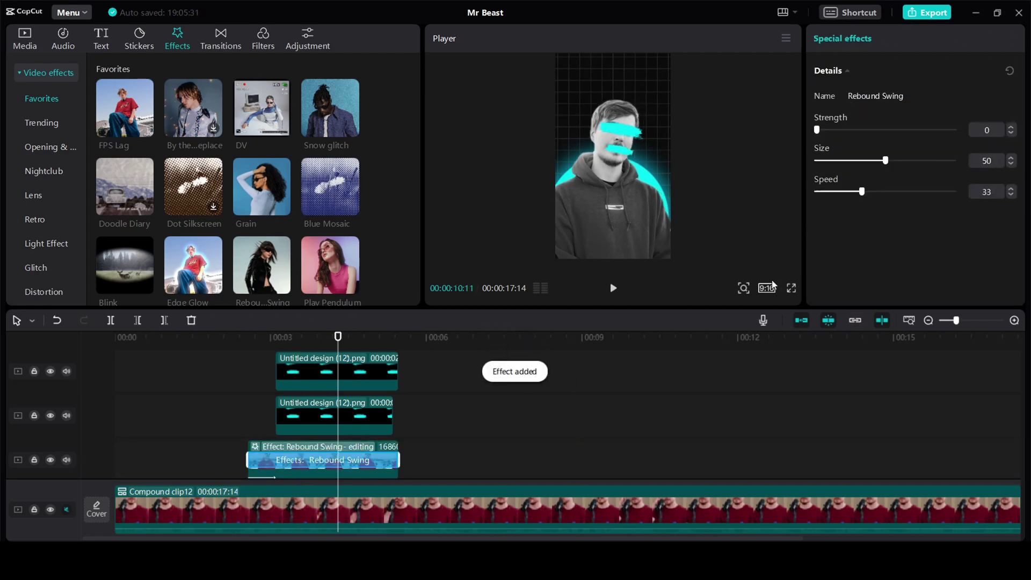
left_click_drag(881, 160, 830, 195)
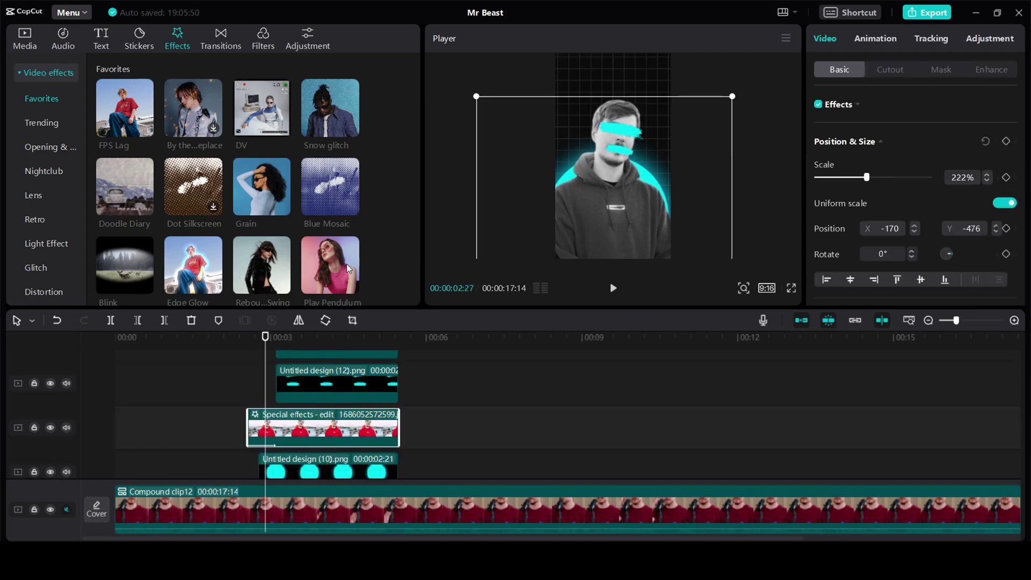
- Apply the Blue Mosaic effect to the portrait clip with Filters 0, Size 20 and Texture 10, and check it full screen
mouse_move(330, 183)
left_click_drag(329, 184, 309, 423)
left_click_drag(914, 131, 795, 129)
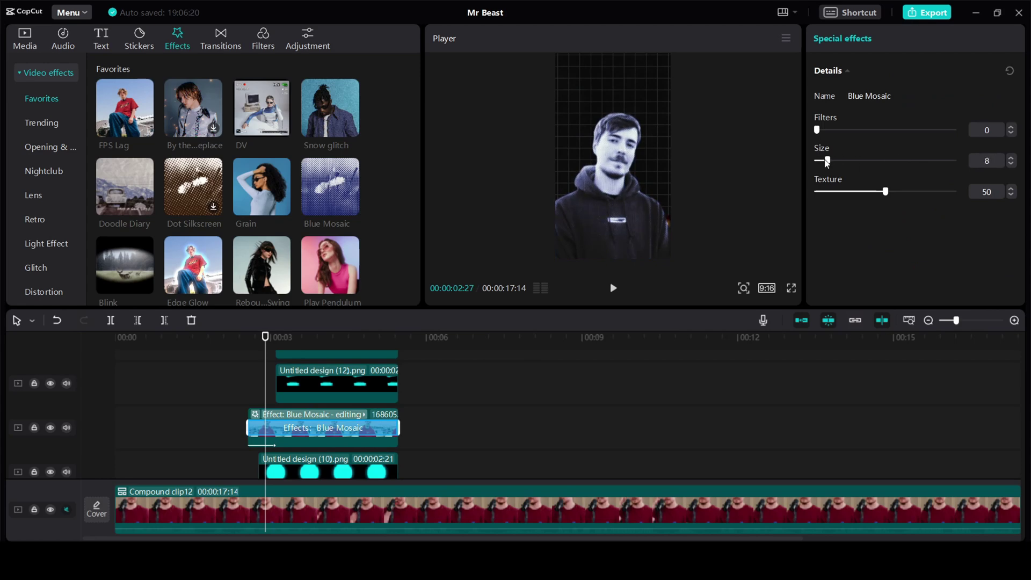
left_click_drag(877, 192, 836, 192)
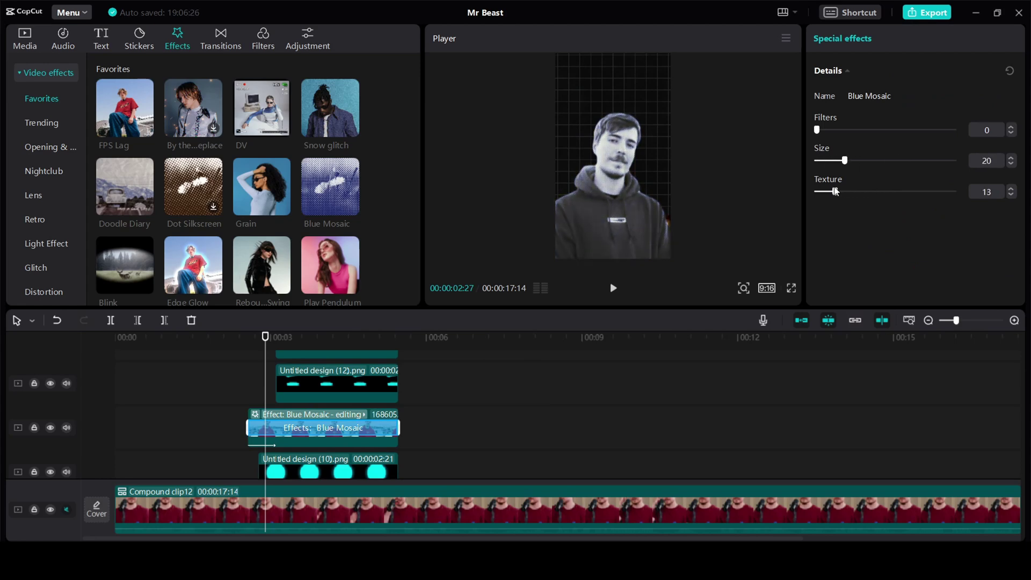
left_click(793, 289)
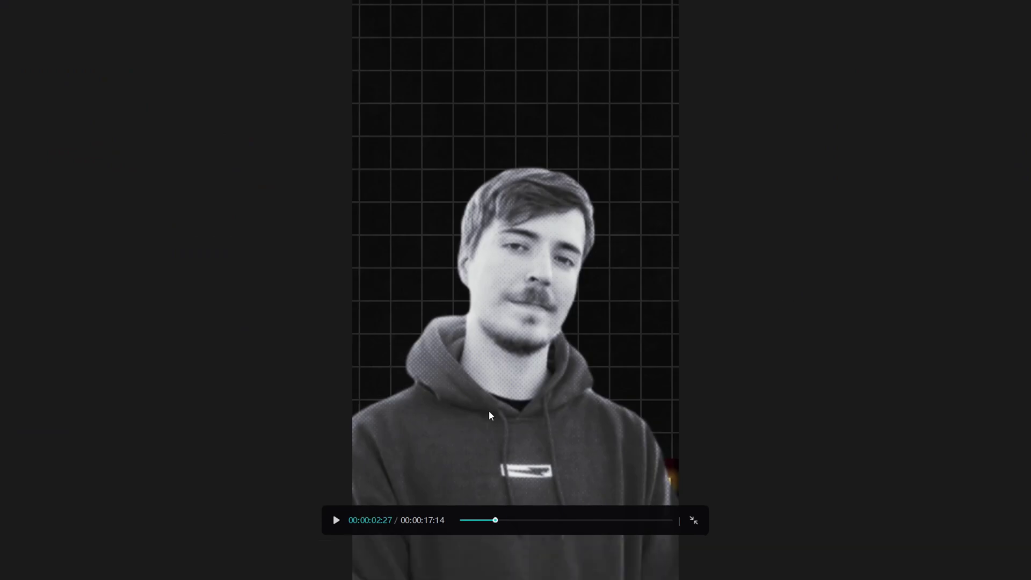
key("Escape")
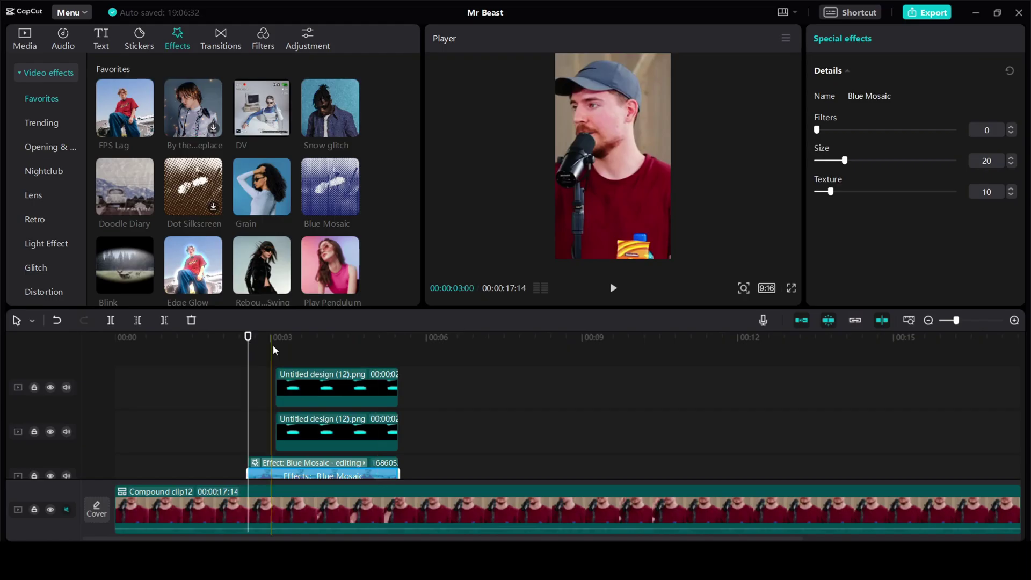
- Add a default text clip above the brush-stroke tracks, starting with the strokes and trimmed to end near their end
scroll(347, 375, "up", 1)
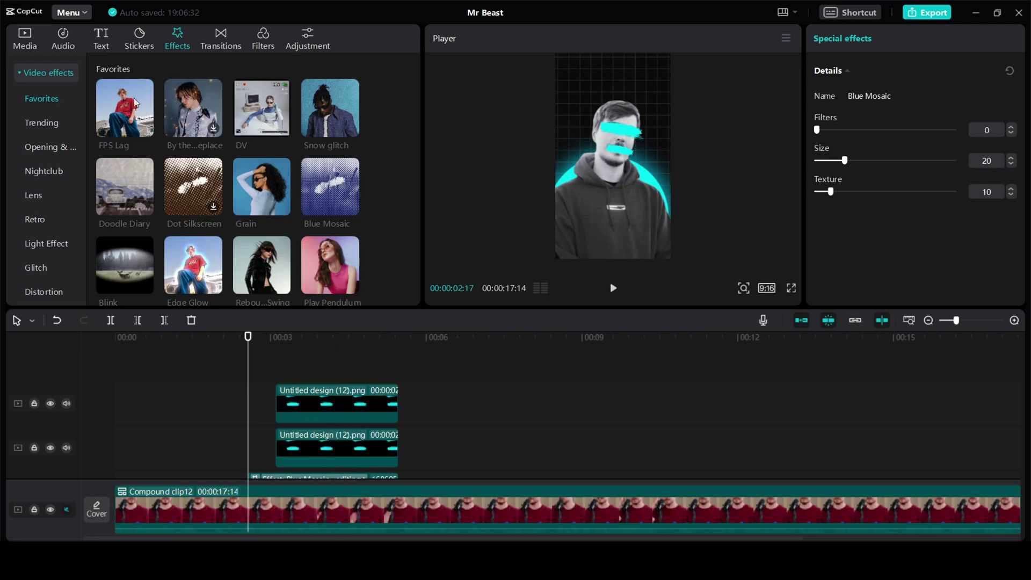
left_click(101, 41)
left_click_drag(110, 113, 287, 376)
left_click_drag(426, 391, 388, 393)
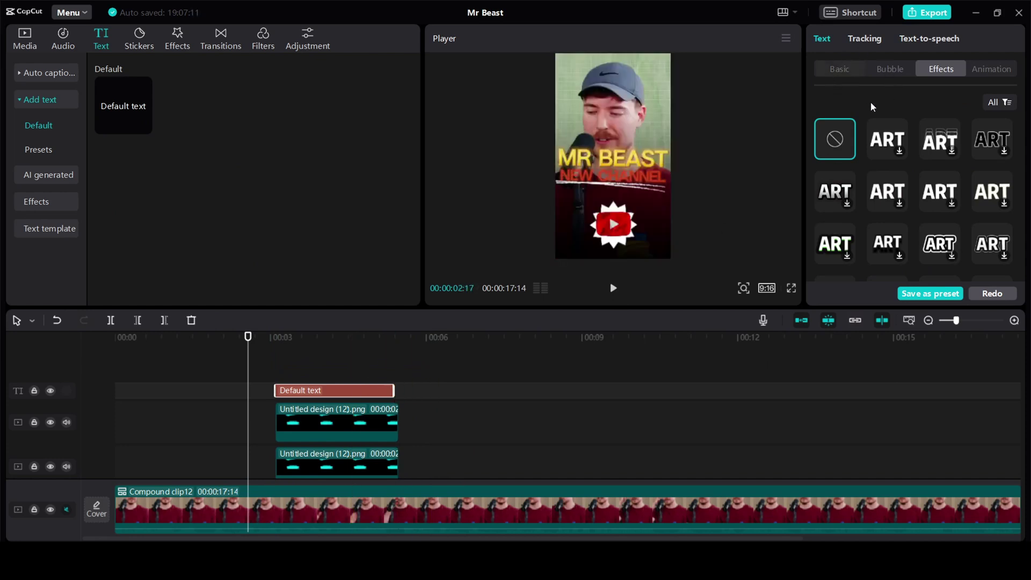
- Change the default text to "?" and set its font to Poppins-Bold
left_click(833, 75)
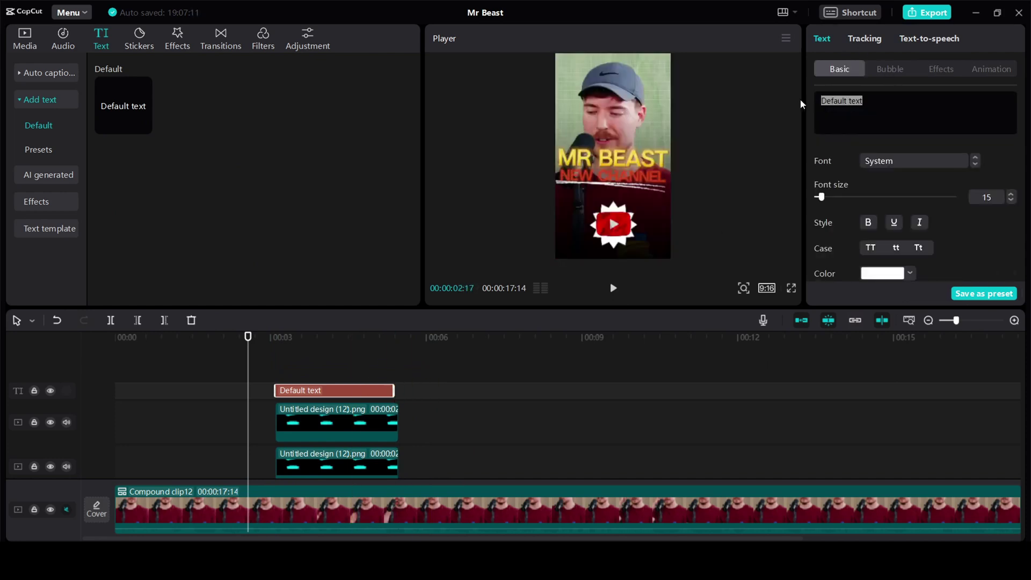
type("?")
left_click(913, 160)
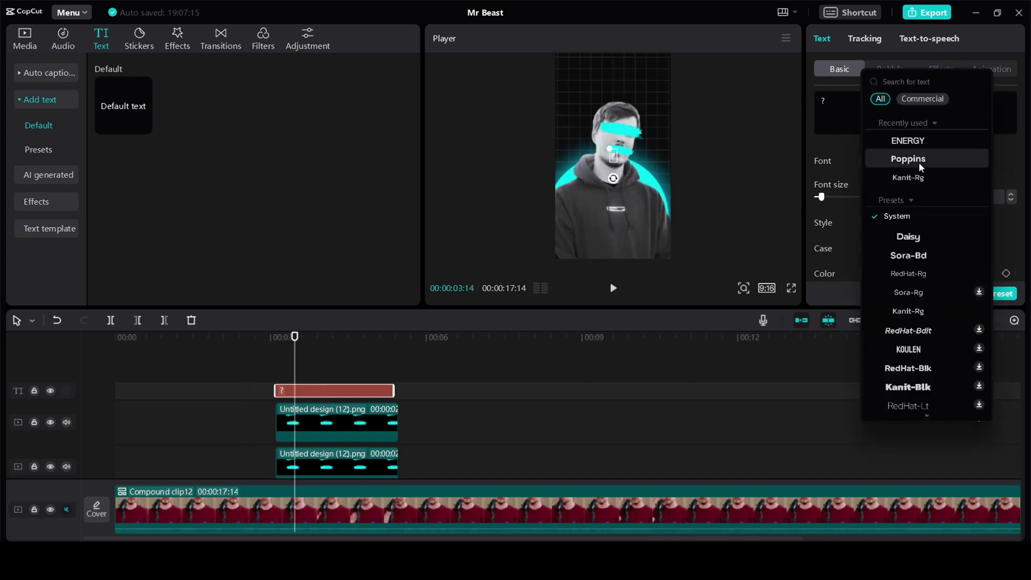
- Apply the golden yellow glowing text effect to the question mark, enlarge it and set its font size to 20
left_click(940, 69)
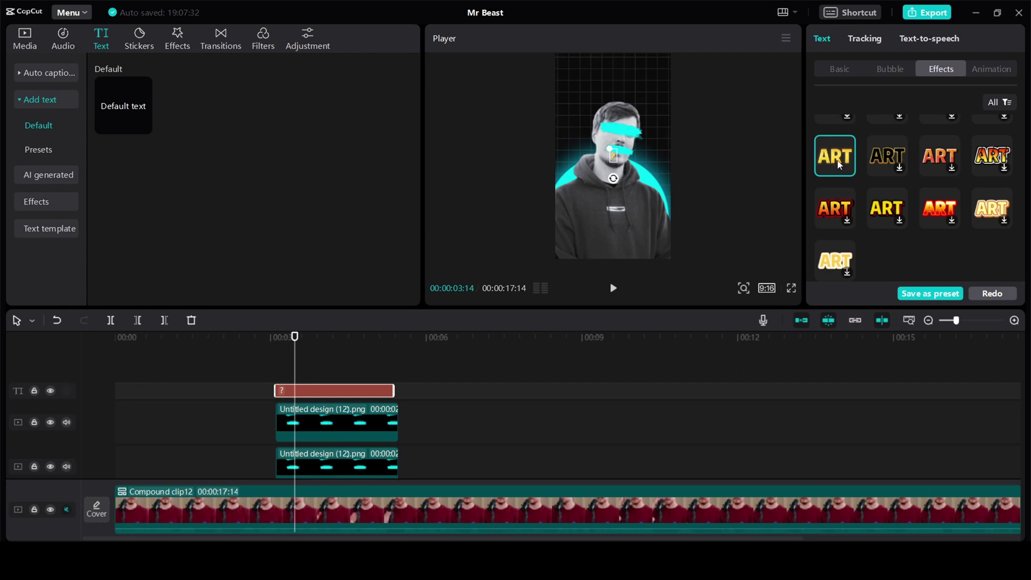
left_click_drag(606, 145, 557, 123)
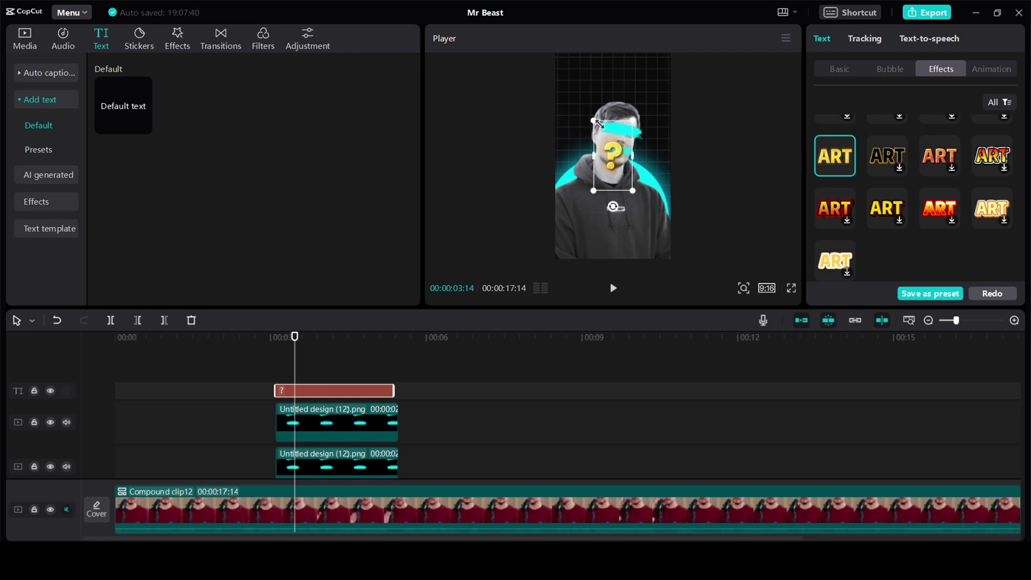
left_click(826, 70)
mouse_move(820, 197)
left_mouse_down()
mouse_move(833, 197)
mouse_move(824, 197)
left_mouse_up()
- Place the question mark, tilted counterclockwise, above the left side of the portrait's head and duplicate its clip onto the track above
left_click_drag(613, 156, 596, 85)
left_click_drag(596, 147, 604, 128)
scroll(662, 166, "up", 3)
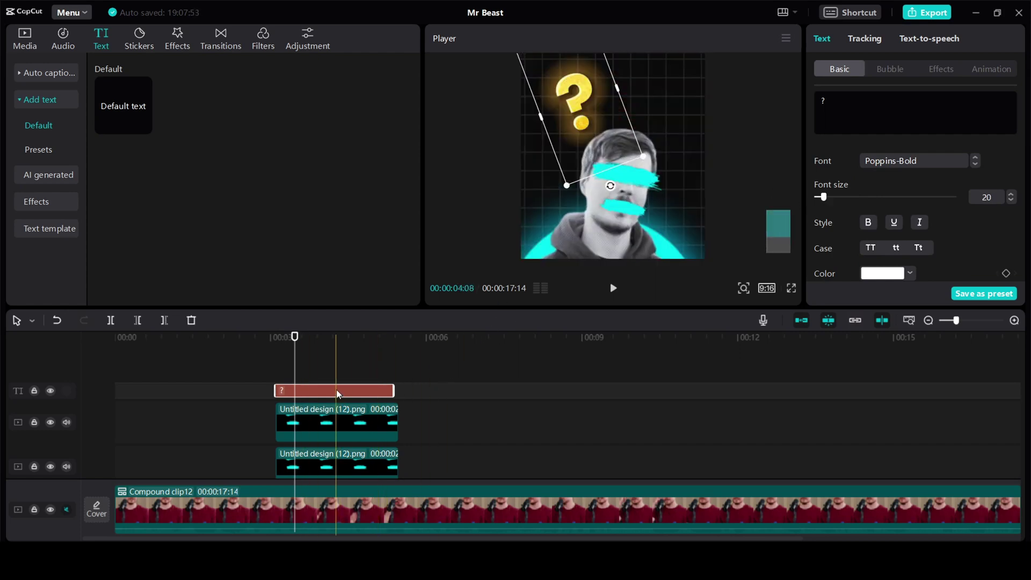
left_click_drag(336, 389, 336, 375)
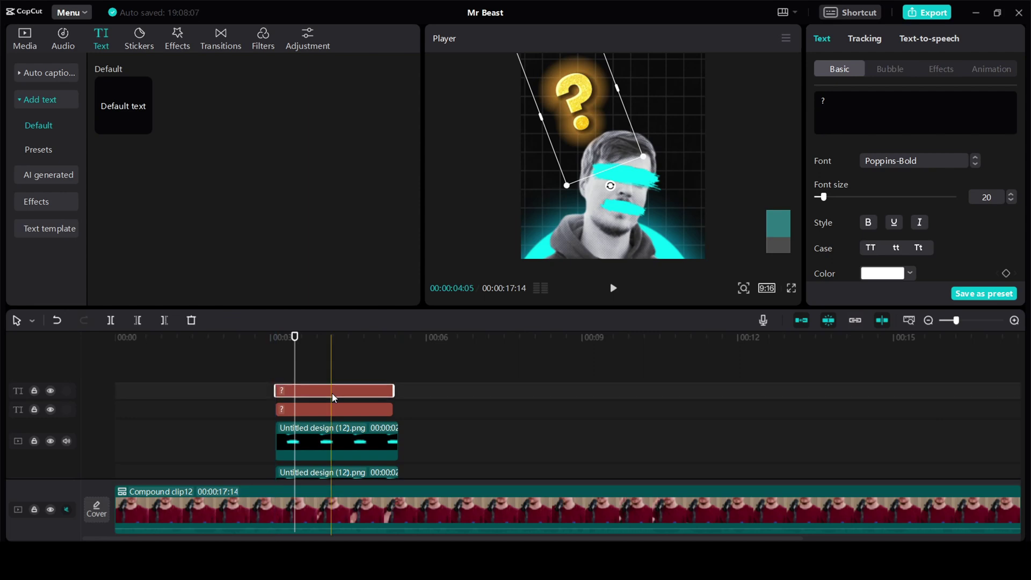
- Duplicate the question mark to make three, placing one upright above the head and one tilted clockwise above its right side
mouse_move(332, 395)
left_mouse_down()
mouse_move(330, 375)
mouse_move(325, 395)
left_mouse_up()
left_click(324, 408)
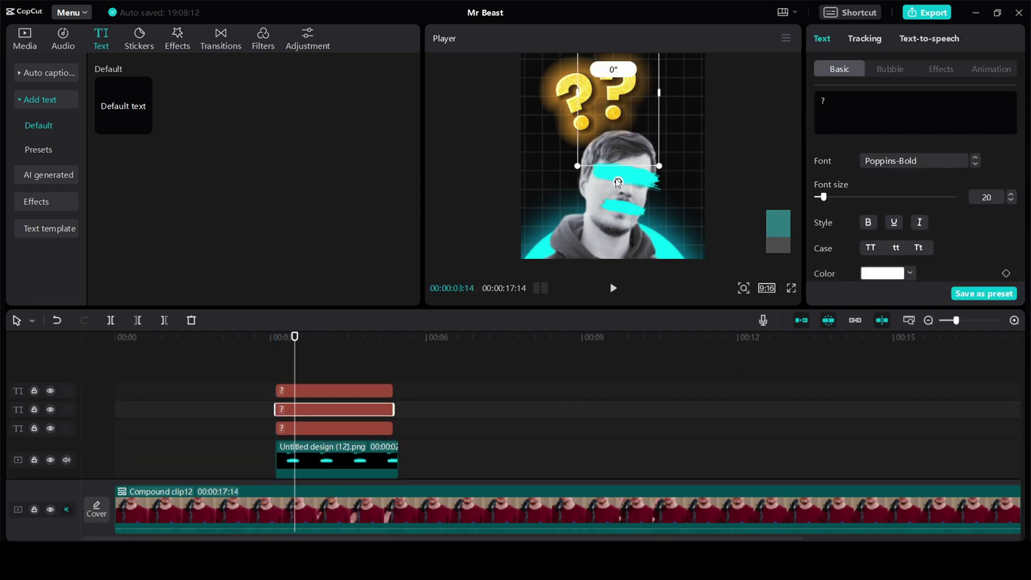
left_click_drag(618, 106, 669, 111)
- Extend all three question mark clips so they end together with the brush-stroke clips
left_click(312, 392)
left_click(376, 428)
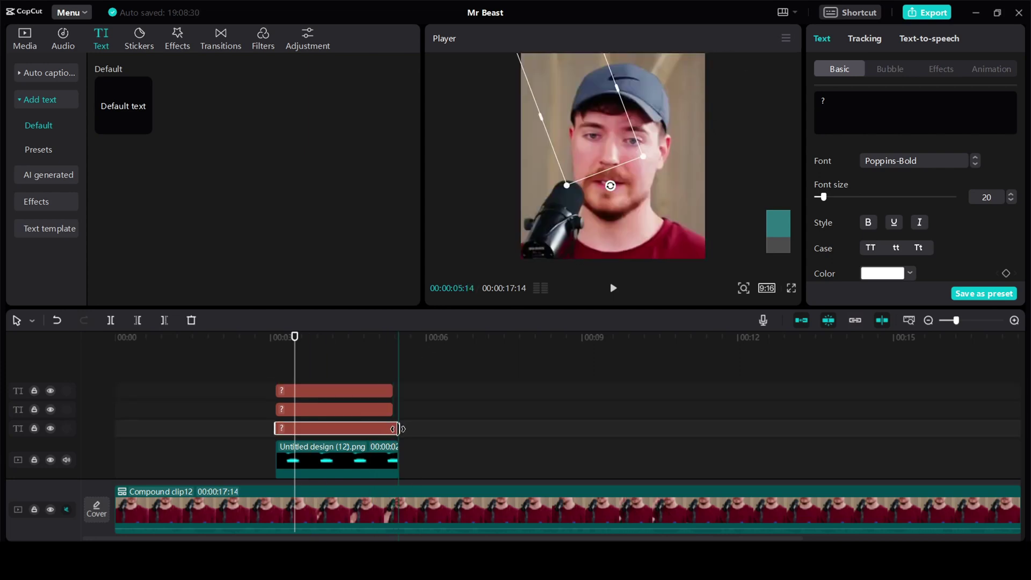
left_click_drag(392, 410, 398, 390)
- Combine the three question mark clips into one compound clip
left_click(382, 390)
left_click(352, 410, "ctrl")
left_click(345, 430, "ctrl")
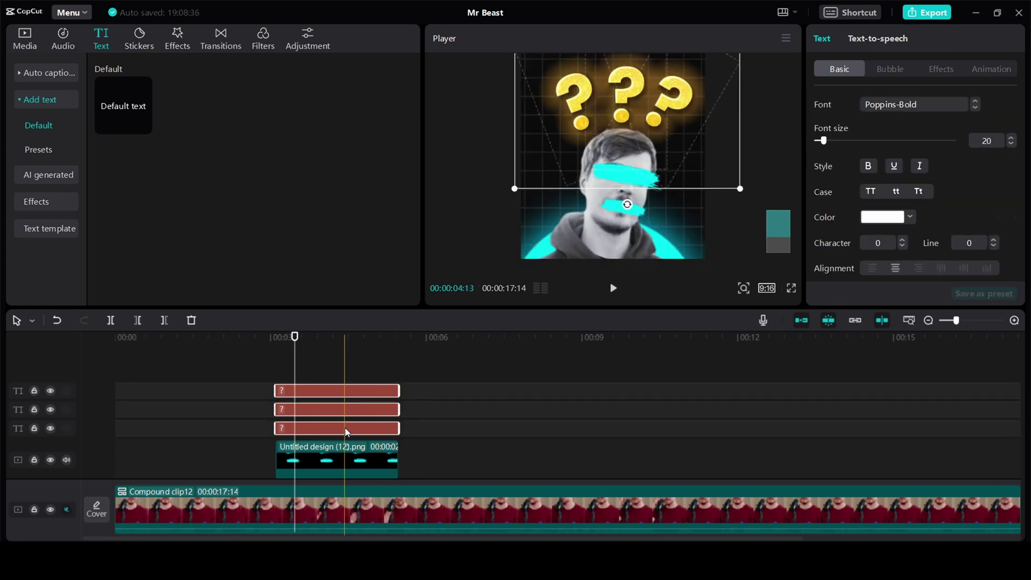
right_click(345, 428)
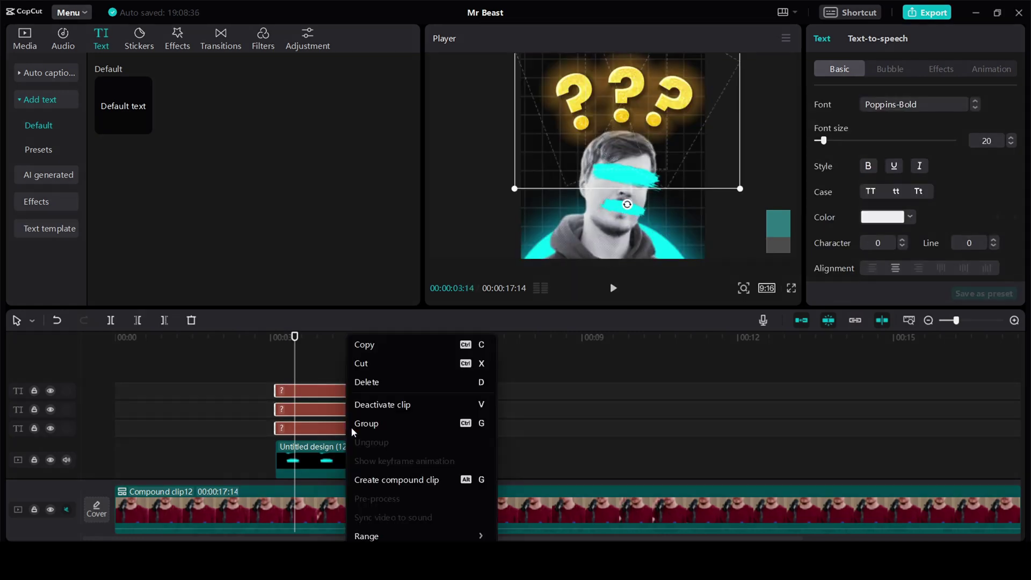
left_click(391, 479)
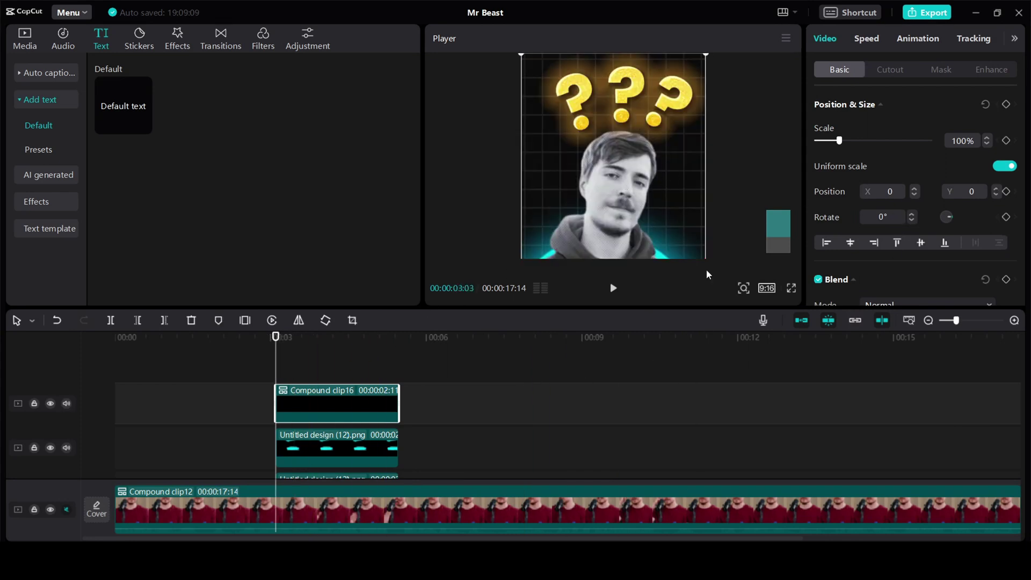
- Keyframe the question mark compound clip to grow from 51% scale at 00:00:03:03 to 100% at 00:00:03:12
left_click(1006, 105)
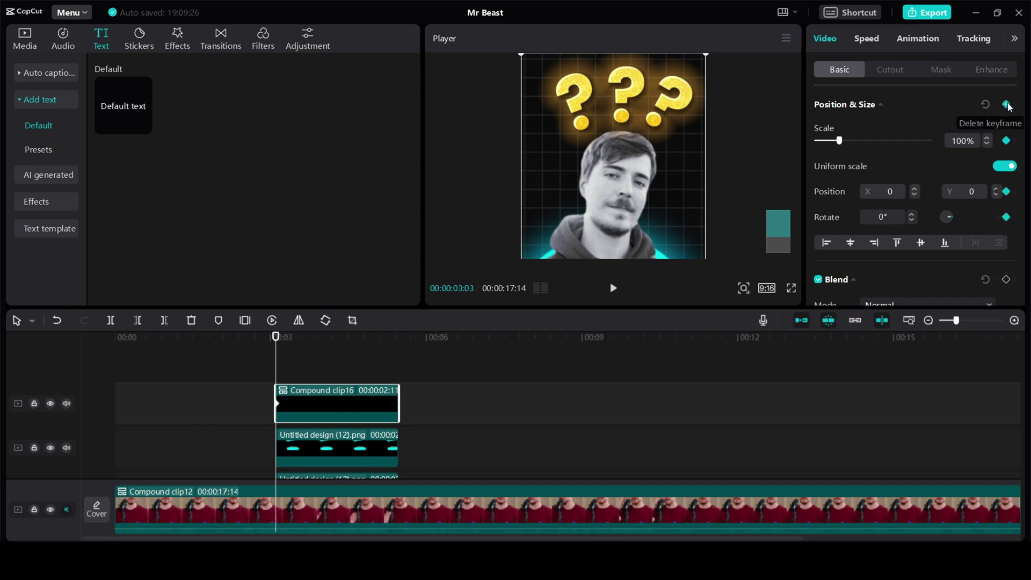
left_click_drag(707, 58, 642, 167)
left_click_drag(276, 364, 291, 366)
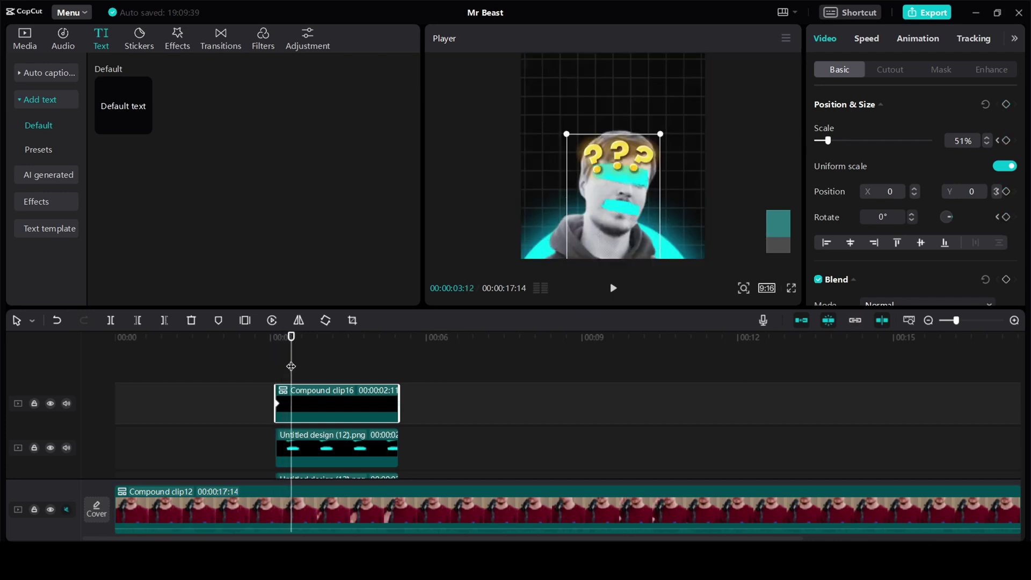
left_click(1007, 106)
left_click_drag(660, 137, 775, 63)
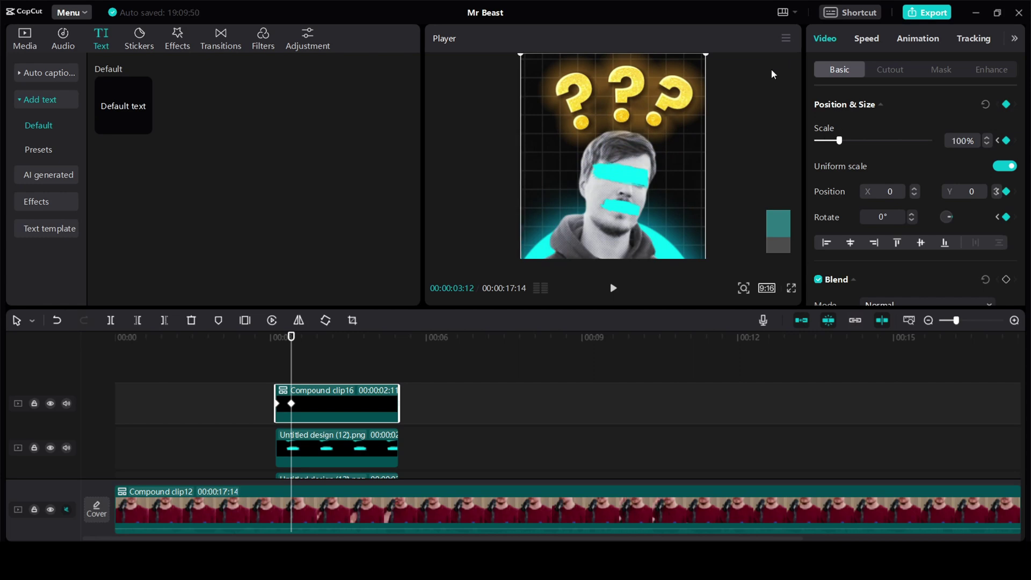
- Move the question mark compound clip below the portrait's track and preview the scene in full screen from 00:00:02:09
scroll(414, 356, "down", 1)
left_click_drag(350, 371, 349, 472)
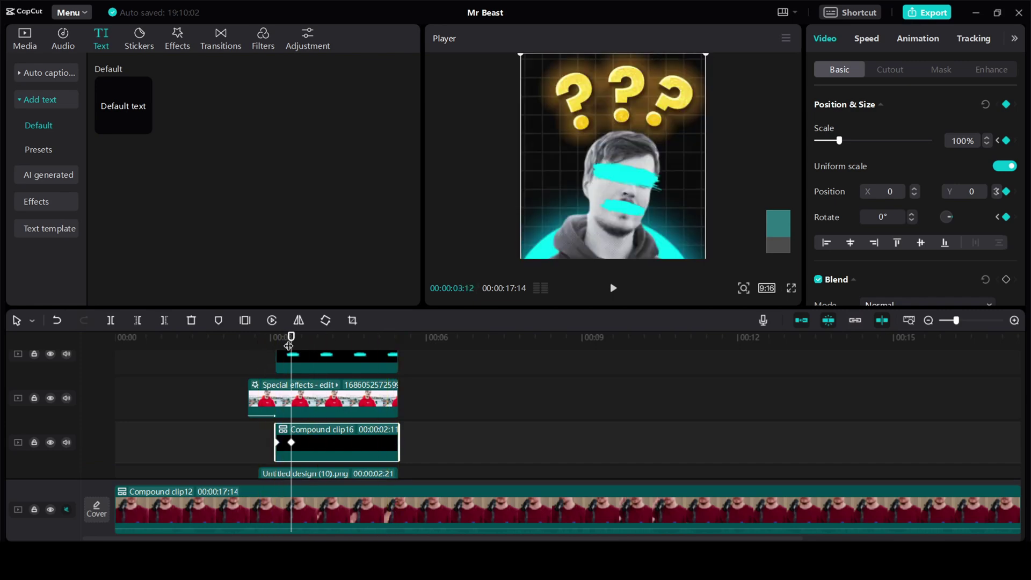
left_click_drag(291, 344, 235, 356)
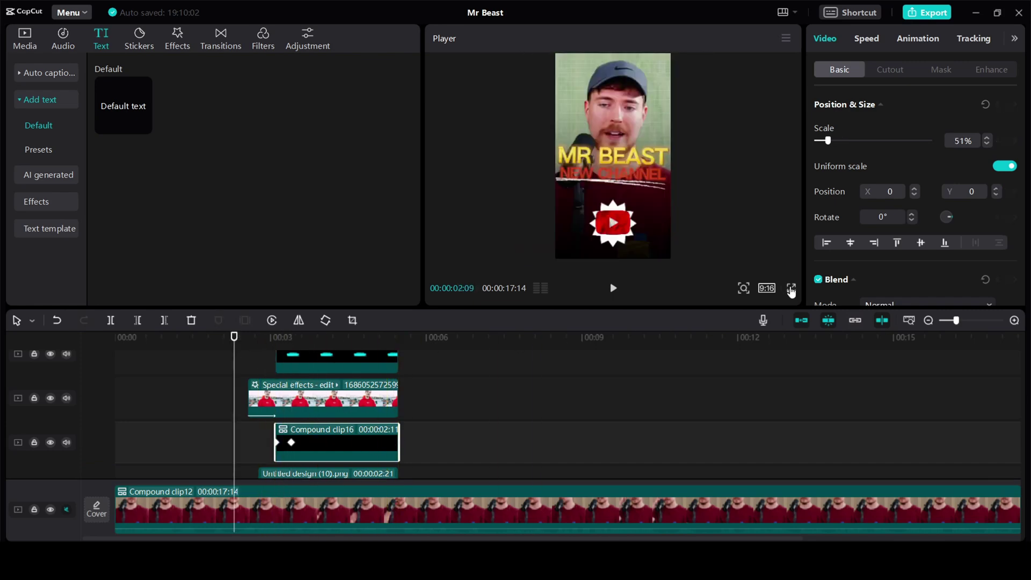
left_click(791, 288)
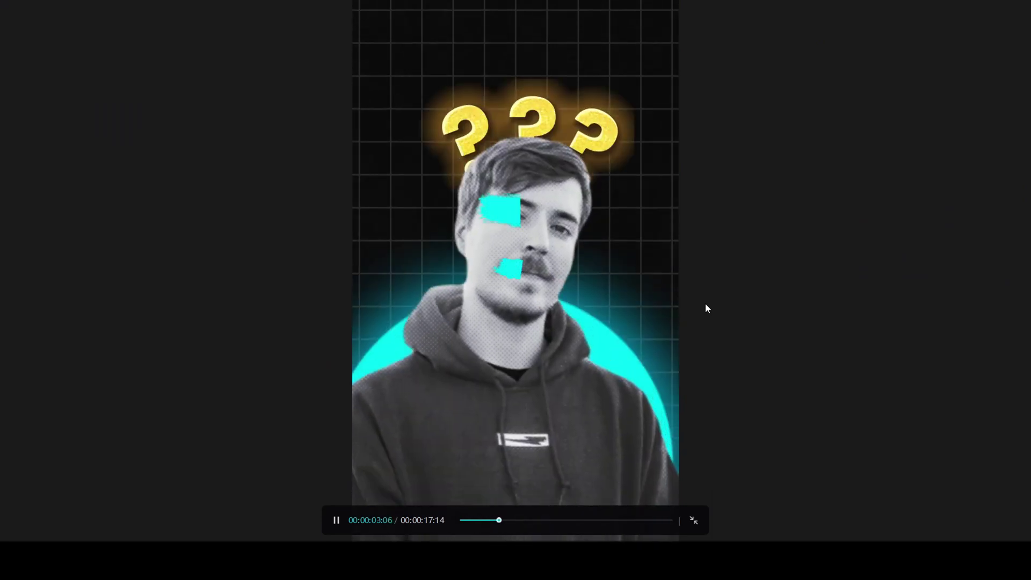
key("Escape")
- Generate automatic captions for the video with the language set to English
left_click(423, 381)
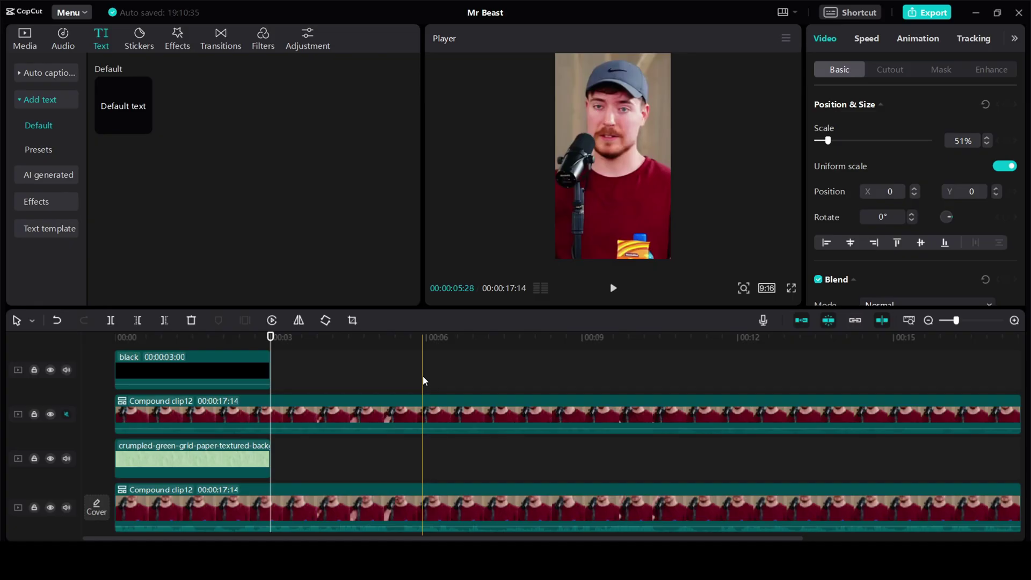
left_click(446, 383)
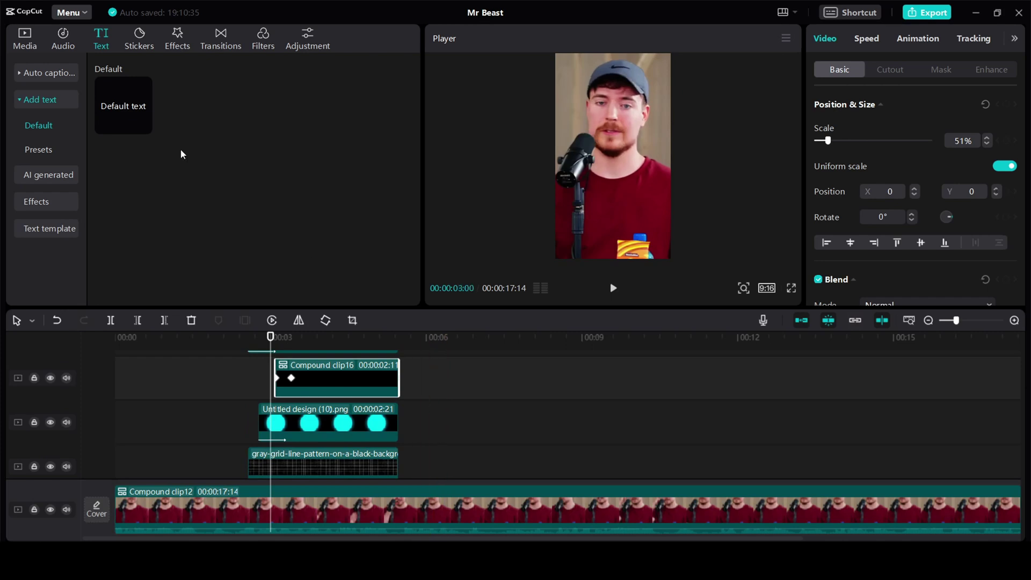
left_click(49, 74)
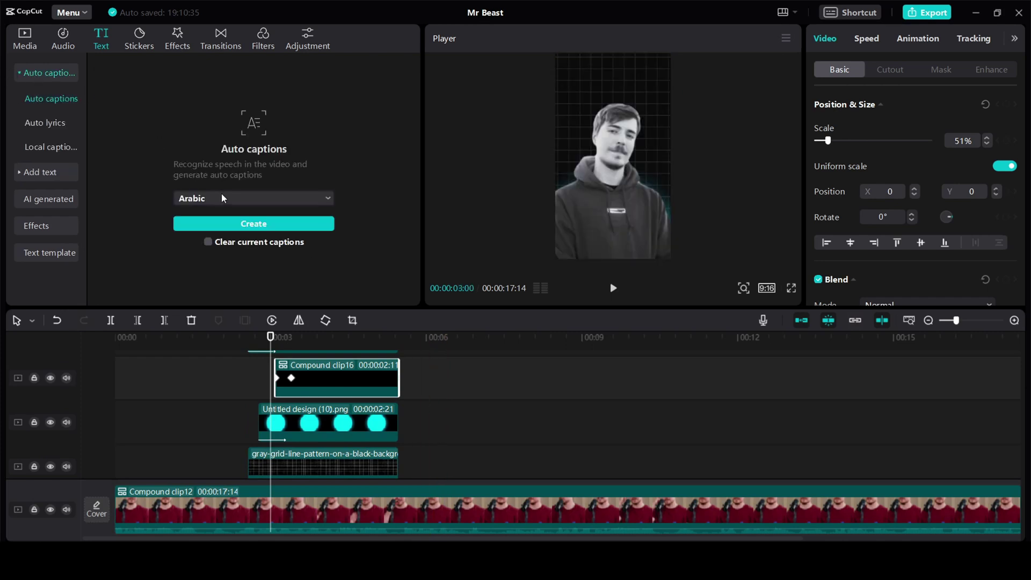
left_click(223, 198)
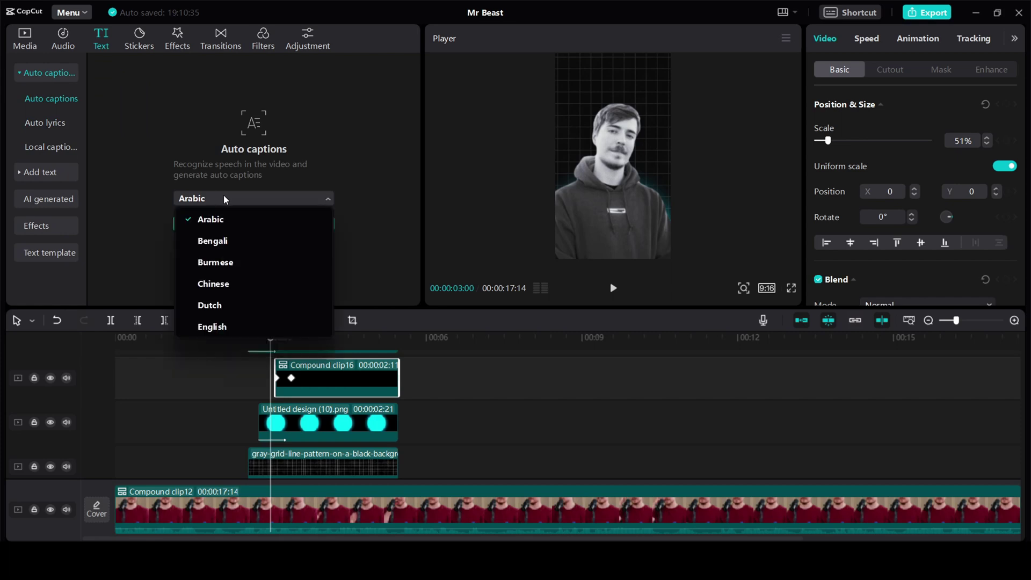
left_click(234, 324)
left_click(252, 228)
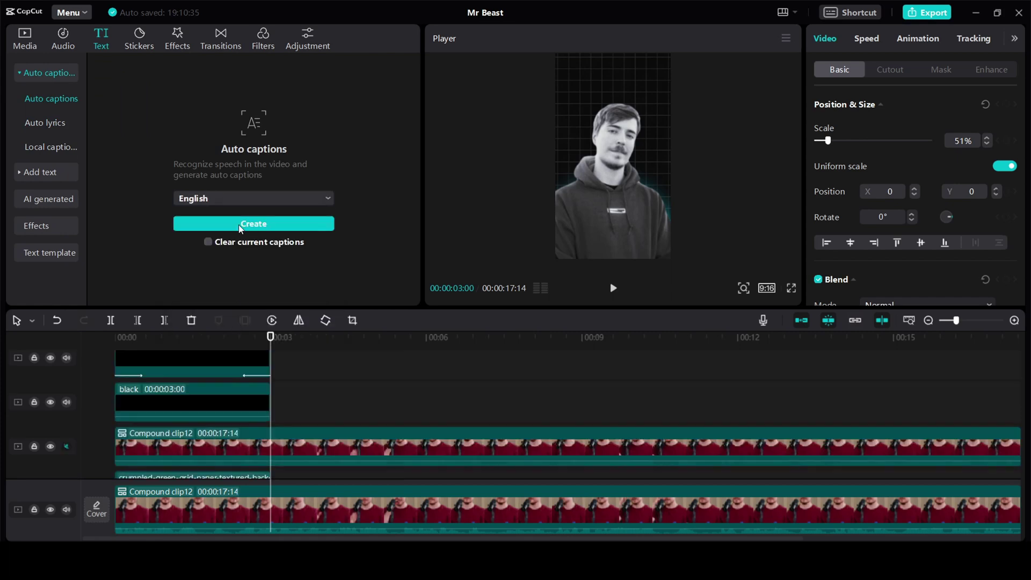
left_click(239, 227)
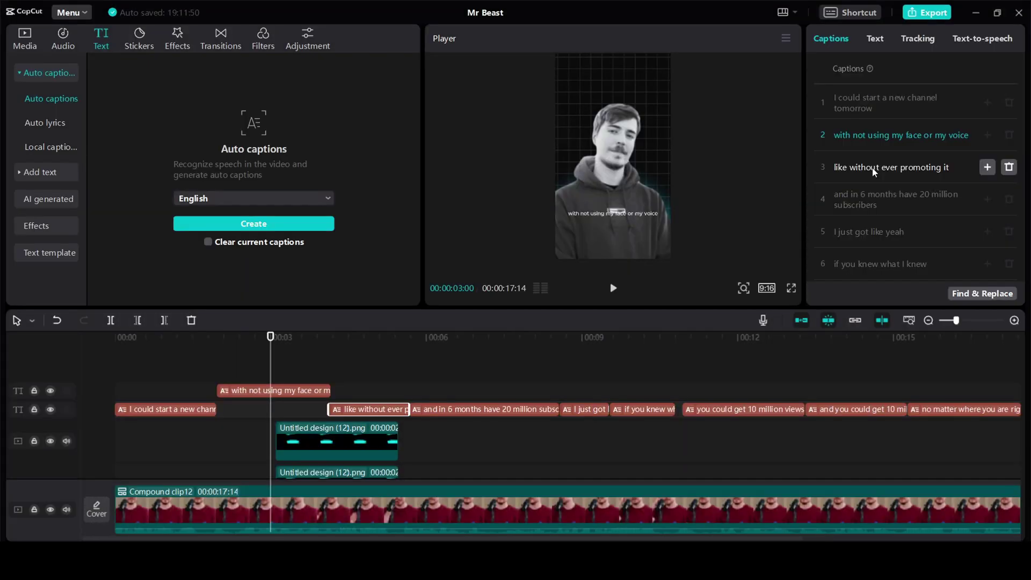
- Delete the first caption and split the remaining captions into short phrases of about one to three words
left_click(1009, 102)
left_click(893, 103)
key("Return")
left_click(877, 134)
key("Return")
left_click(902, 200)
key("Return")
left_click(901, 104)
left_click(860, 104)
key("Return")
left_click(870, 187)
key("Return")
left_click(881, 202)
key("Return")
left_click(889, 213)
key("Return")
left_click(872, 250)
key("Return")
left_click(872, 265)
key("Return")
left_click(873, 265)
key("Return")
left_click(899, 261)
key("Return")
left_click(884, 261)
key("Return")
- Set all captions to the Poppins-Bold font at size 19
left_click(875, 39)
left_click(937, 180)
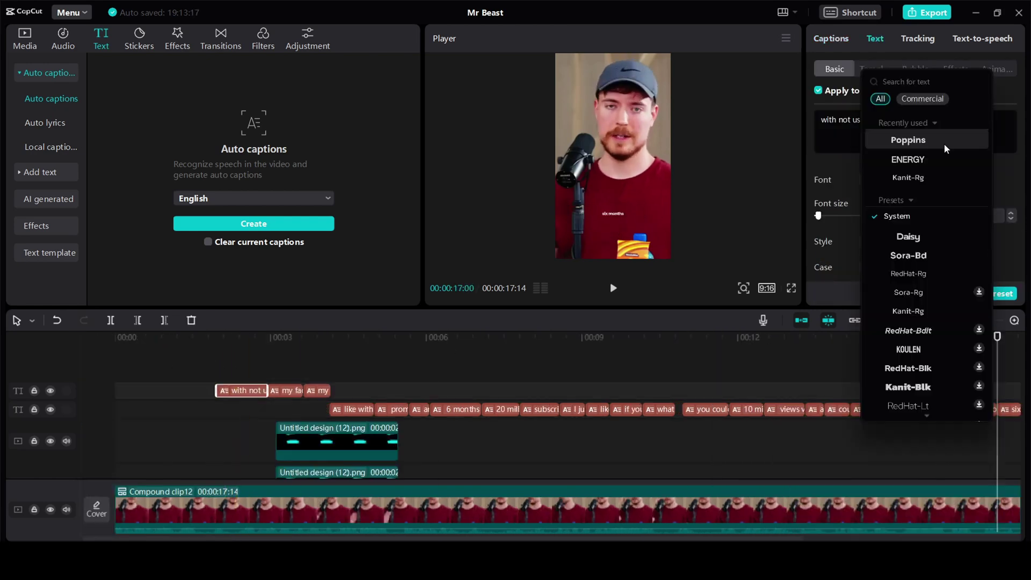
left_click(917, 141)
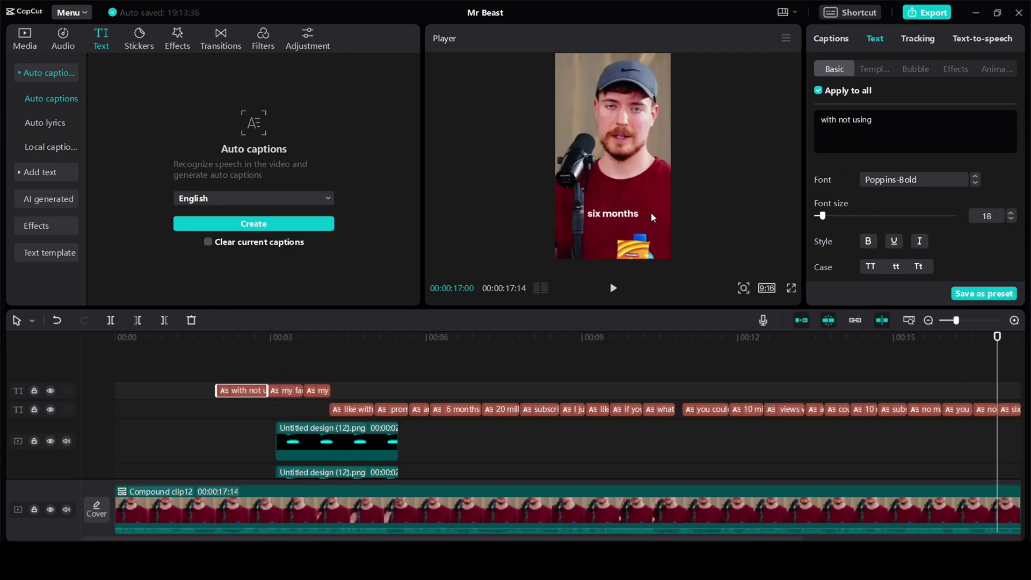
left_click(618, 216)
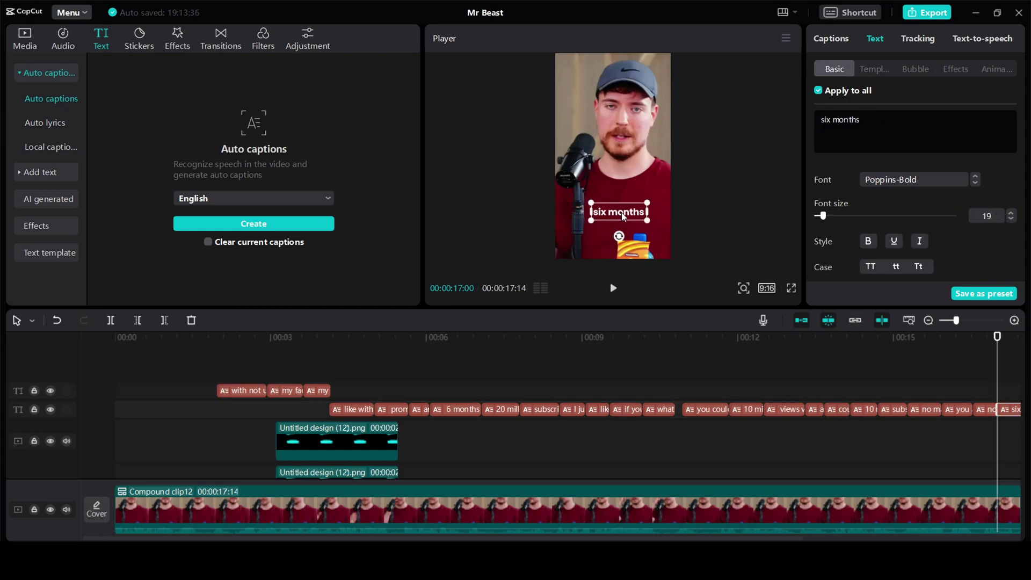
- Remove the "with not using" caption, put the remaining captions on one track and capitalize the first letter of every word
left_click(214, 372)
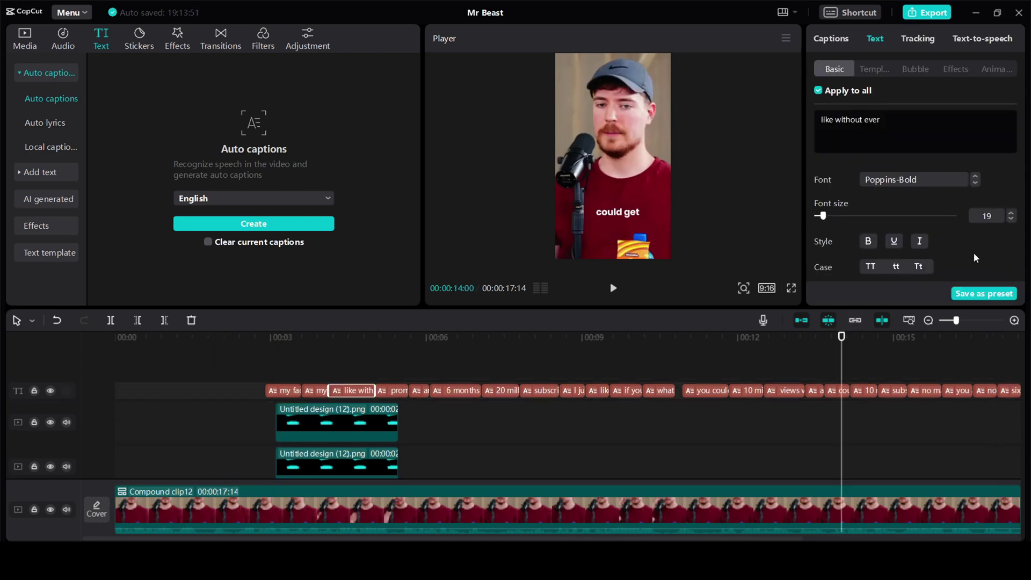
left_click(919, 267)
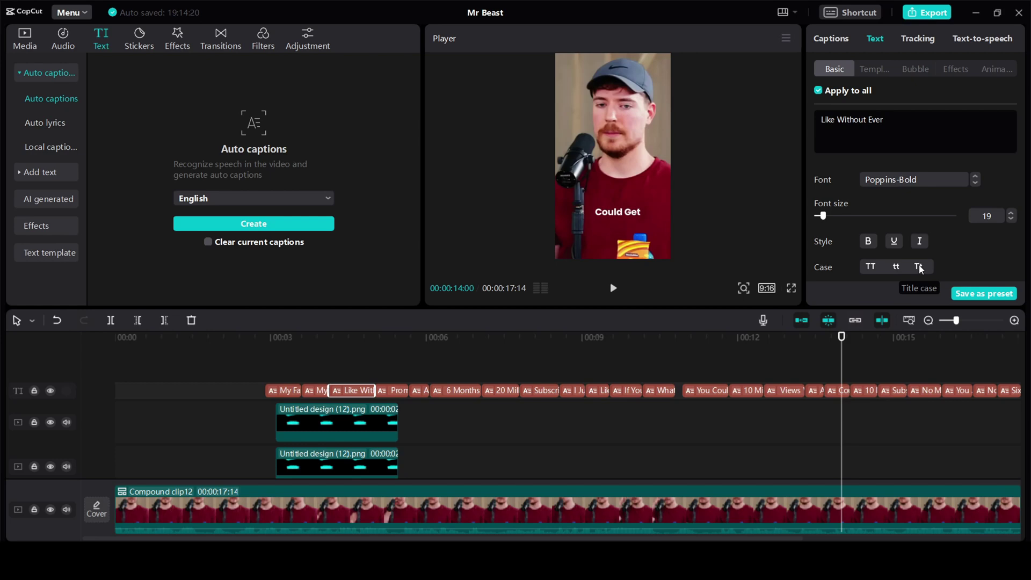
left_click(704, 361)
left_click(836, 363)
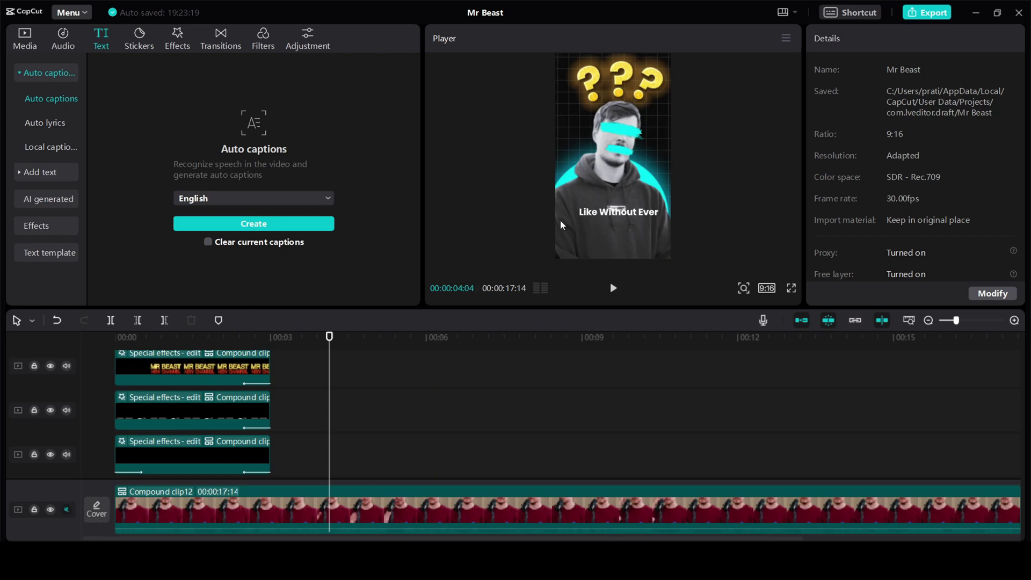
- Place the short Compound clip12 segment on a new track above the captions, starting at 00:00:05:03
left_click_drag(330, 352, 380, 361)
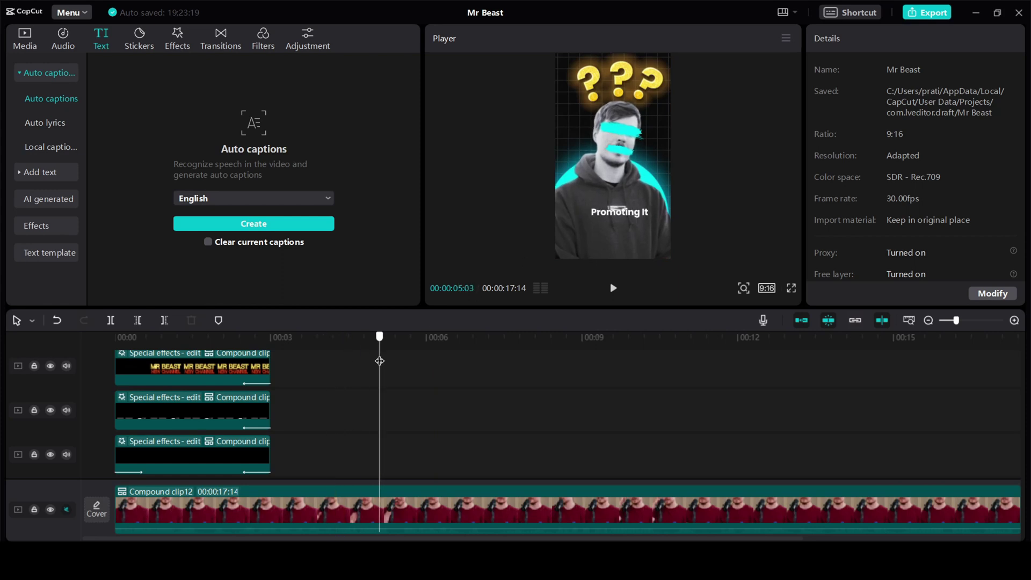
scroll(396, 423, "down", 3)
scroll(421, 434, "down", 1)
left_click(420, 430)
left_click_drag(420, 430, 411, 369)
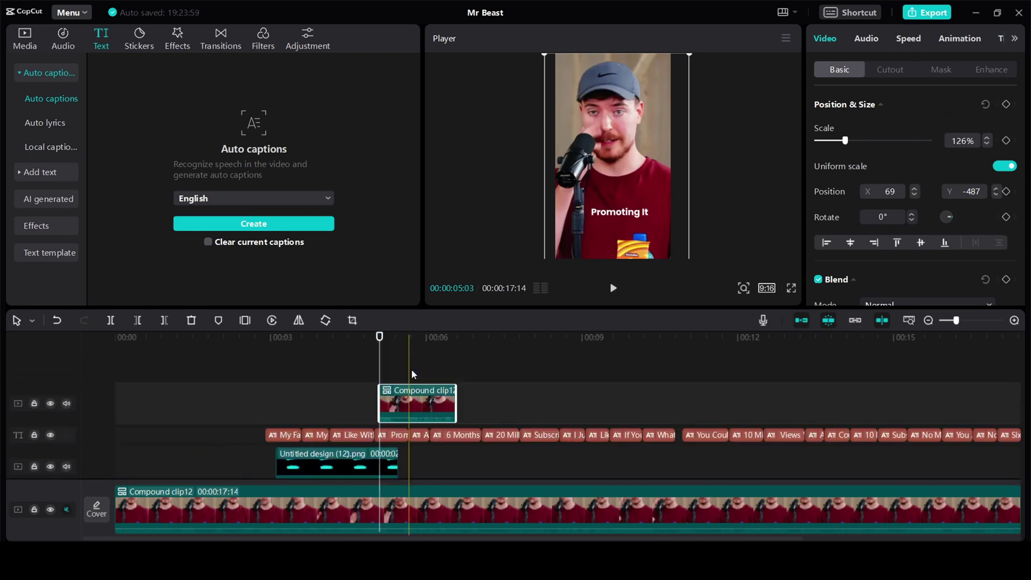
- Apply the 0.5 s Slide Up entrance animation to the short segment, mute its track and play back the transition
left_click(956, 41)
left_click(922, 125)
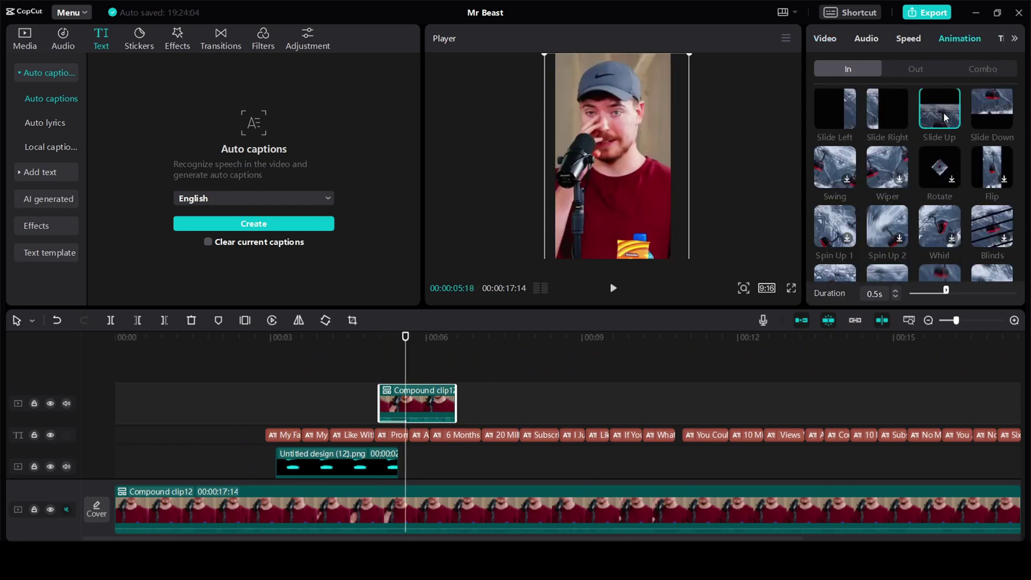
left_click(613, 290)
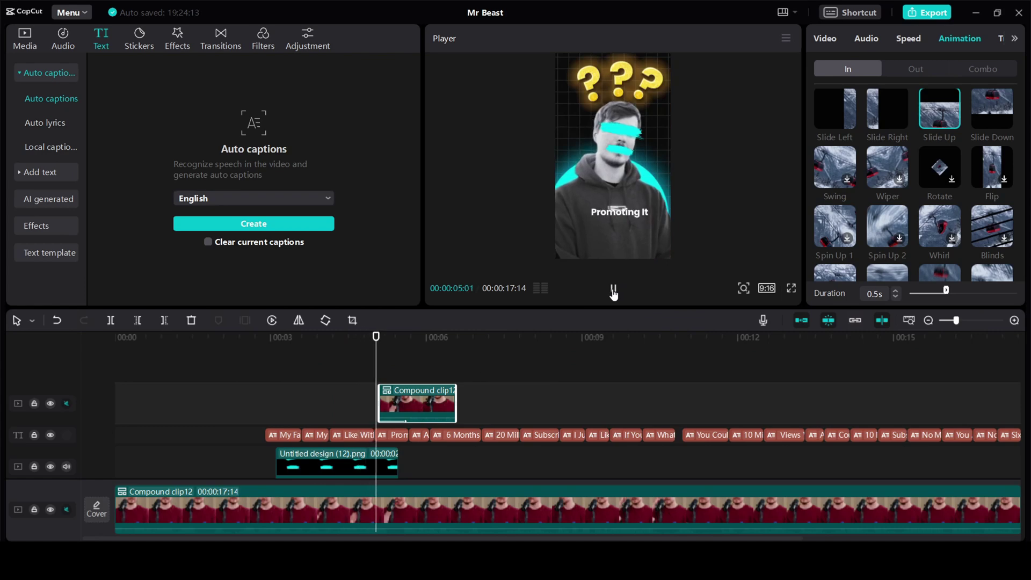
left_click(613, 290)
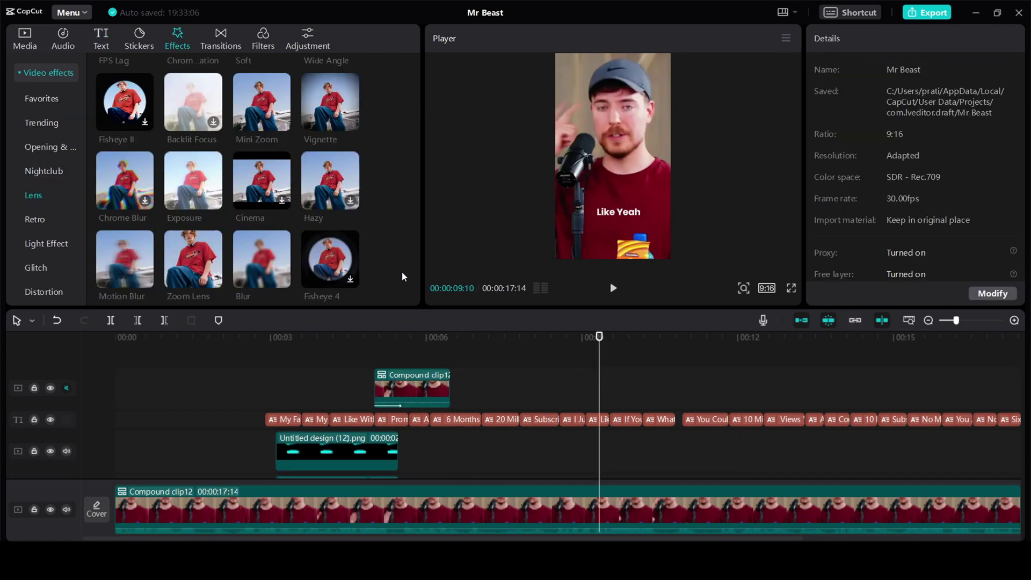
- Add the Zoom Lens effect at 00:00:09:16, set its range to 13 and trim the end of its clip shorter
scroll(311, 258, "down", 3)
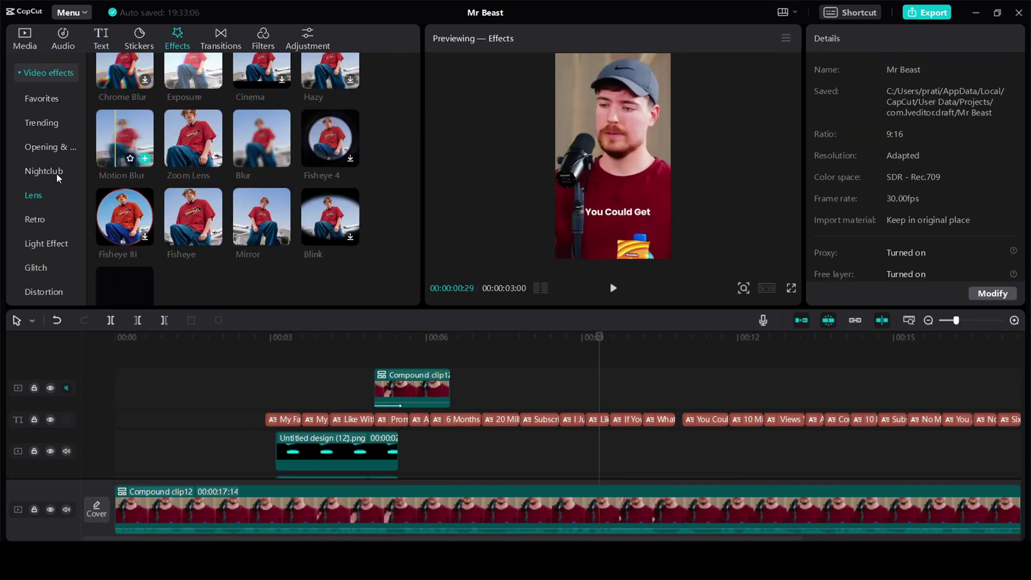
left_click_drag(189, 140, 608, 399)
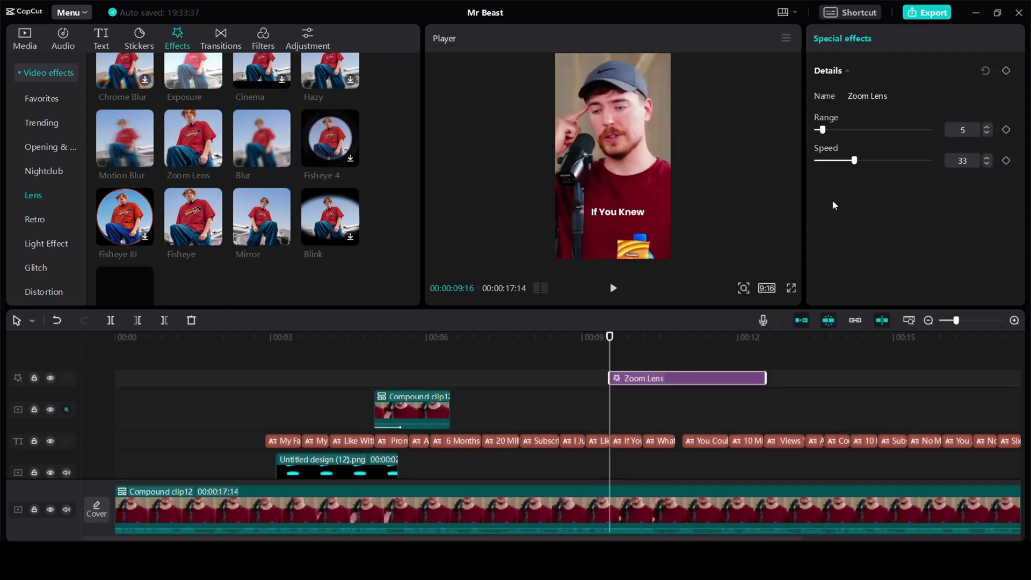
left_click(831, 130)
left_click(691, 376)
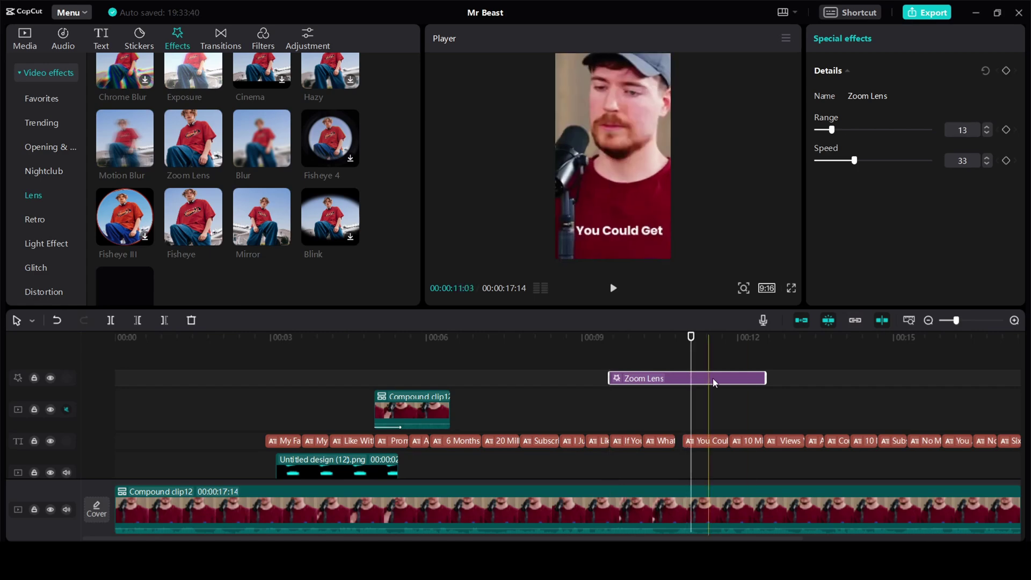
left_click_drag(766, 378, 737, 378)
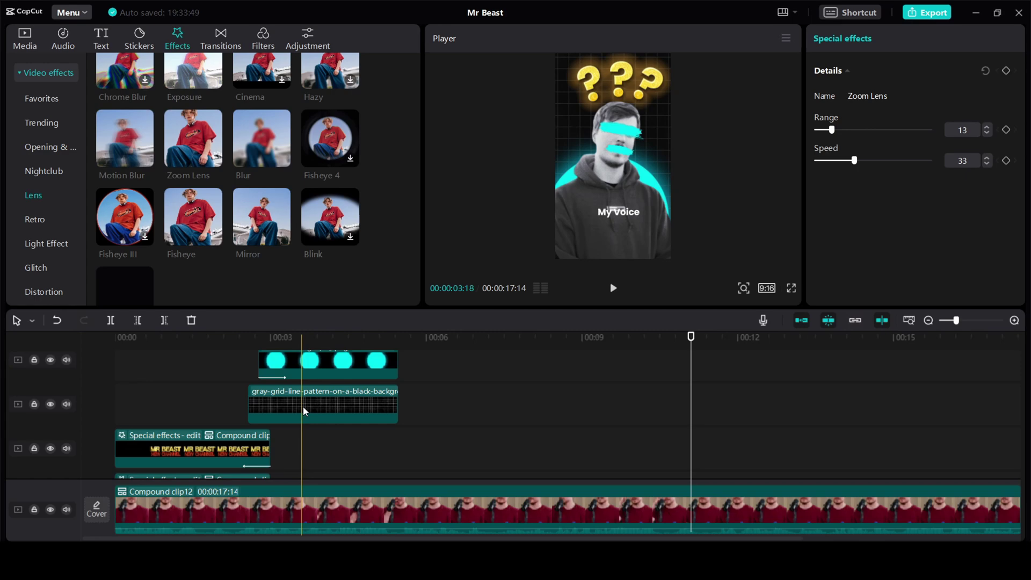
- Place a copy of the gray grid background at 00:00:11:03 and add the television image Untitled design (14).png on the track above
left_click(303, 406)
left_click_drag(303, 406, 748, 413)
left_click(658, 376)
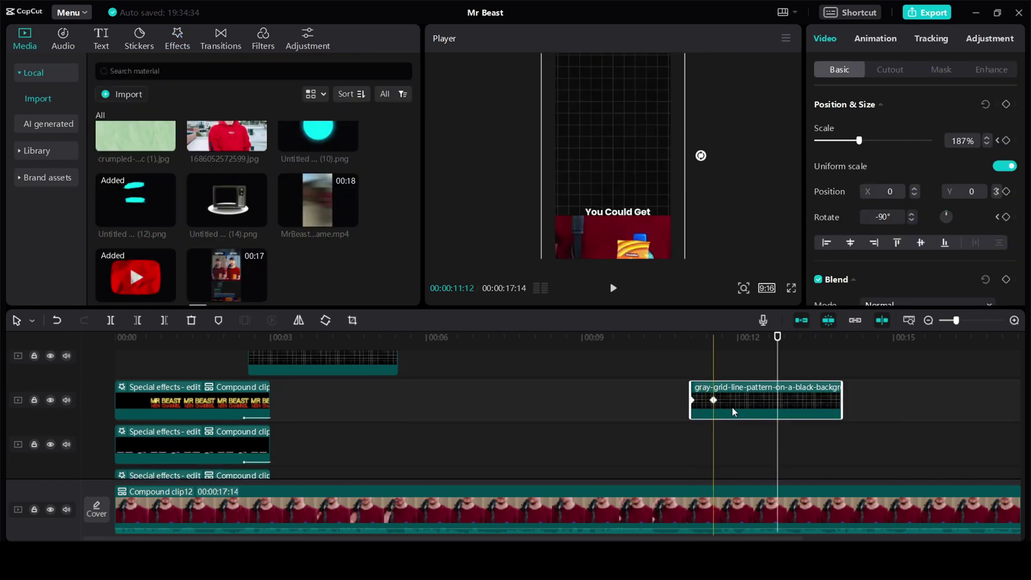
left_click_drag(733, 407, 736, 470)
scroll(639, 414, "down", 2)
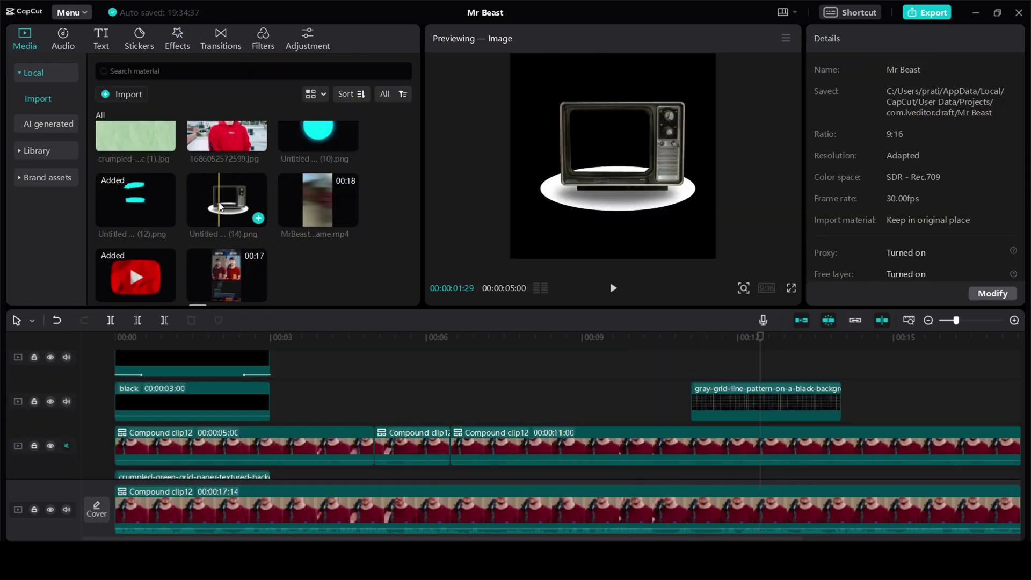
left_click_drag(205, 211, 695, 372)
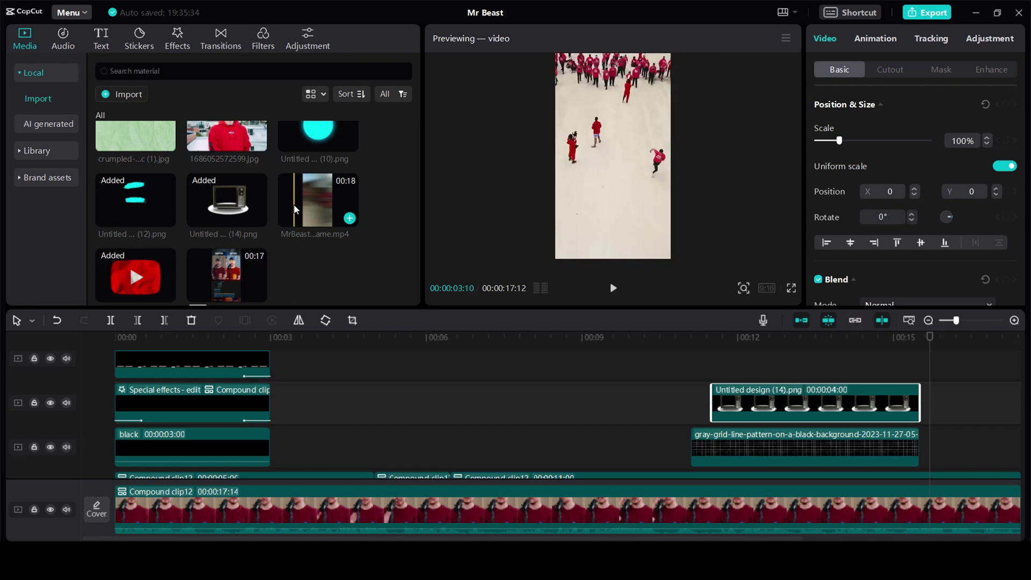
- Add the MrBeast Red Light Green Light Squid Game video between the grid and television tracks and scale it to 38%
left_click_drag(295, 202, 722, 434)
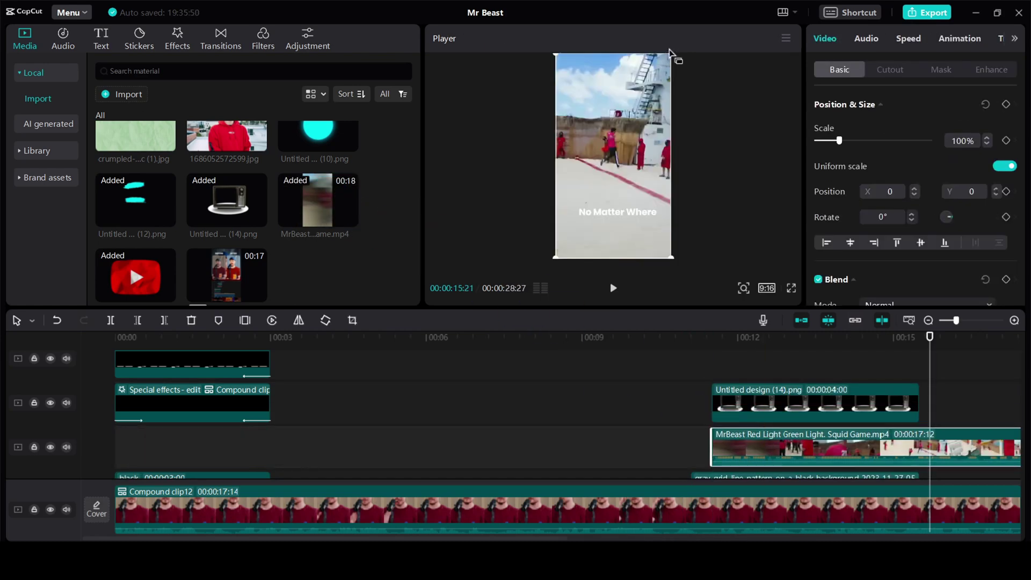
left_click_drag(673, 57, 635, 116)
left_click(773, 343)
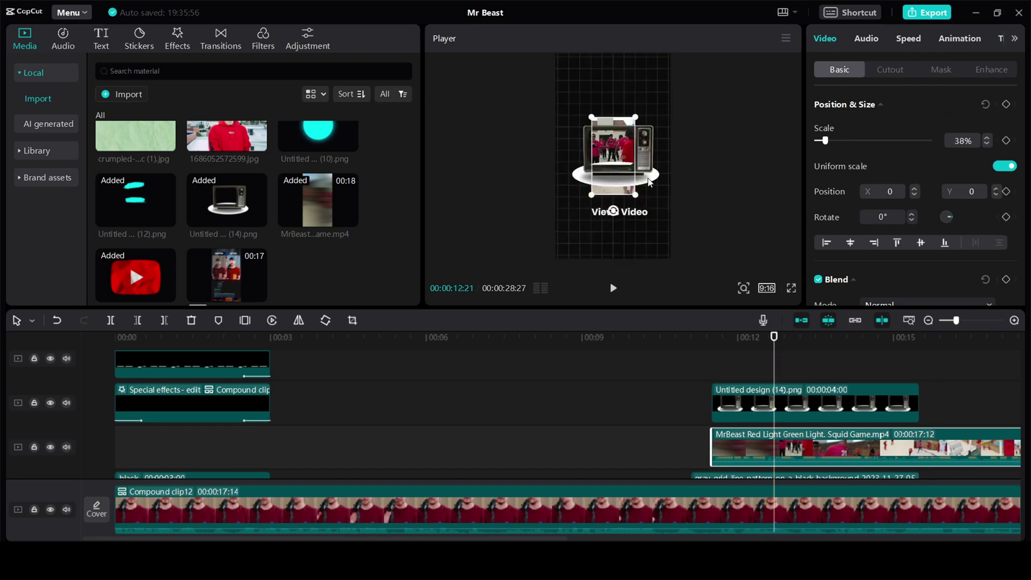
- Move the MrBeast clip behind the television's screen opening and cut away its opening seconds, leaving a 00:00:14:09 clip
left_click_drag(636, 143, 630, 169)
mouse_move(715, 448)
left_mouse_down()
mouse_move(876, 449)
mouse_move(711, 450)
left_mouse_up()
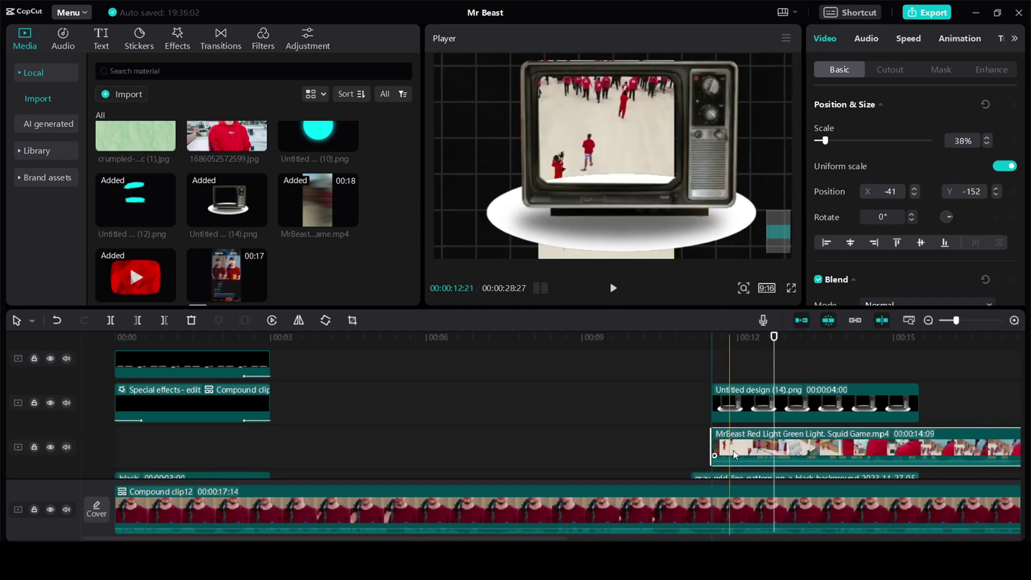
left_click(612, 185)
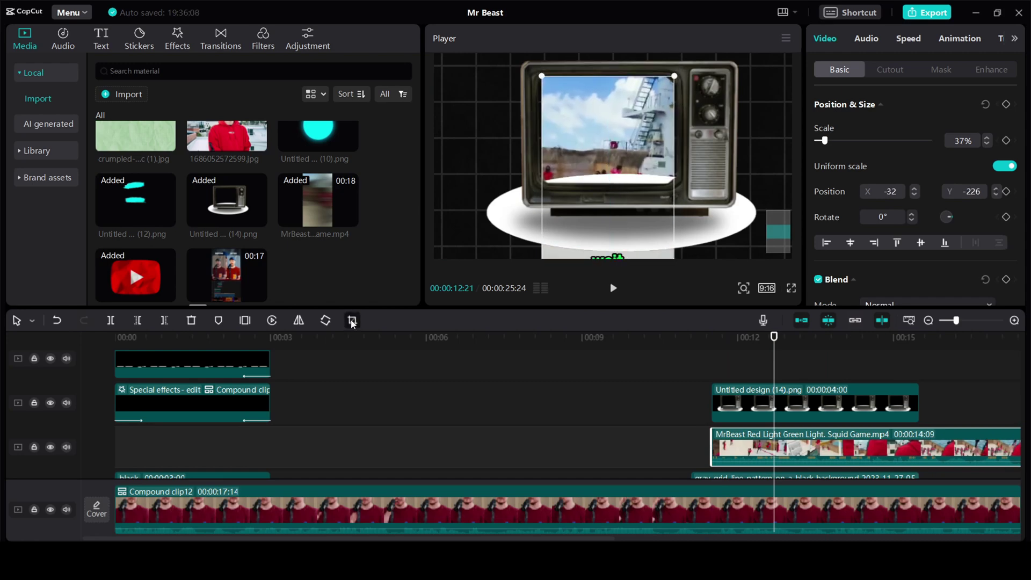
- Crop the MrBeast clip's frame and fit it to the television screen at 39% scale, position X -26, Y 71
left_click(353, 321)
left_click_drag(516, 422, 538, 307)
left_click(805, 477)
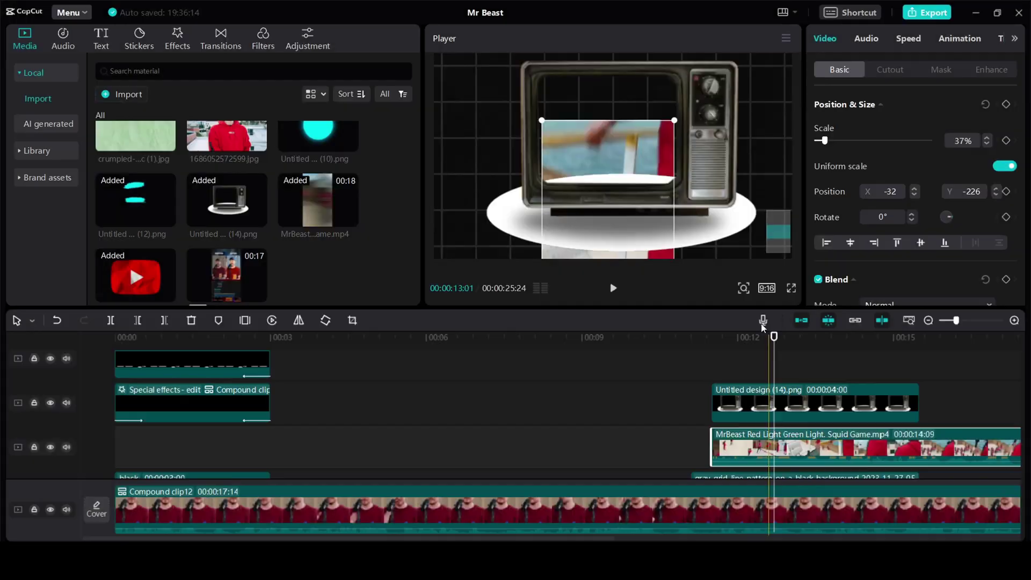
left_click_drag(632, 165, 632, 158)
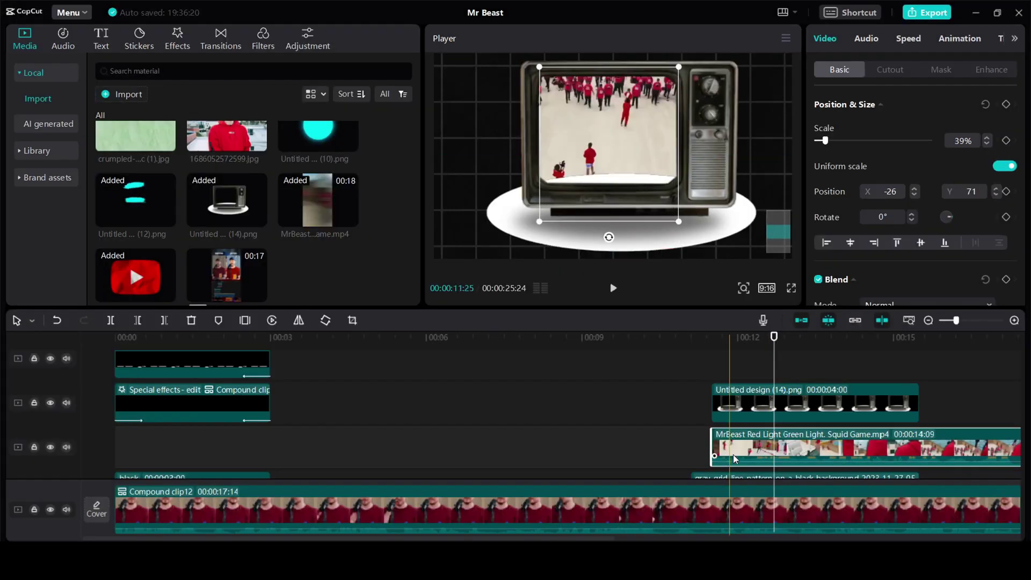
- Extract the audio from the MrBeast Red Light Green Light clip and delete the extracted audio track
right_click(748, 449)
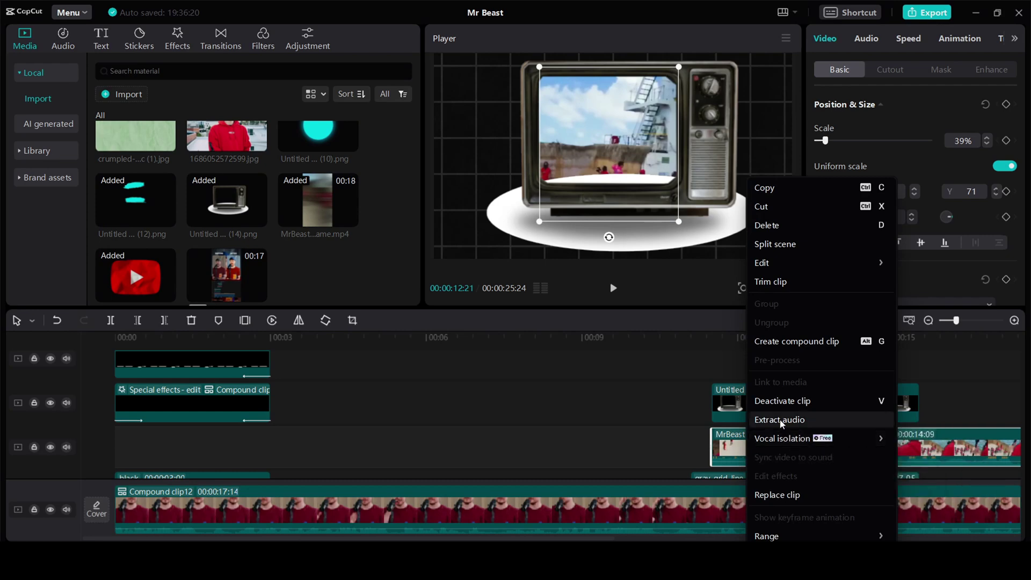
left_click(780, 420)
left_click(762, 431)
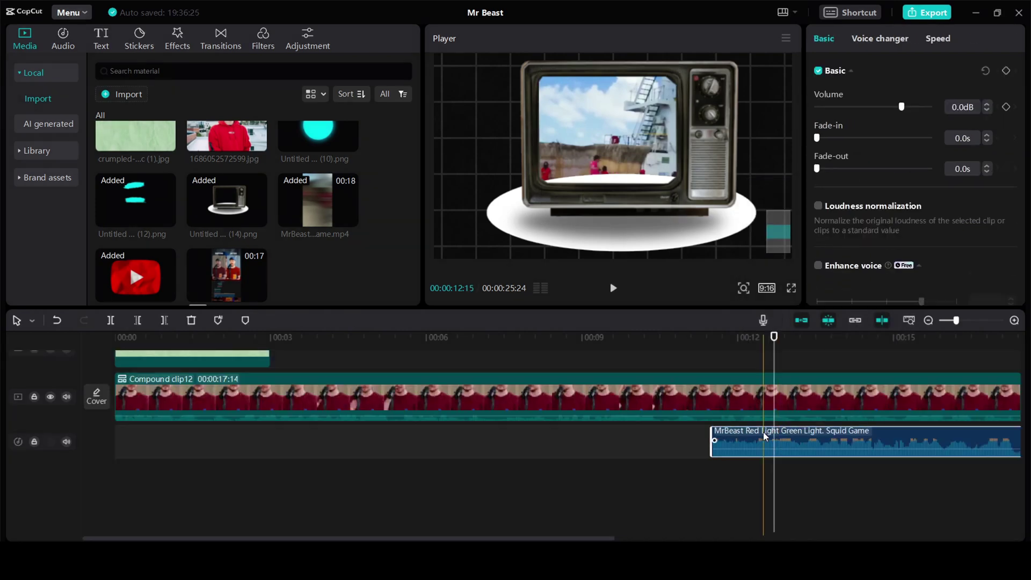
key("Delete")
scroll(759, 427, "up", 3)
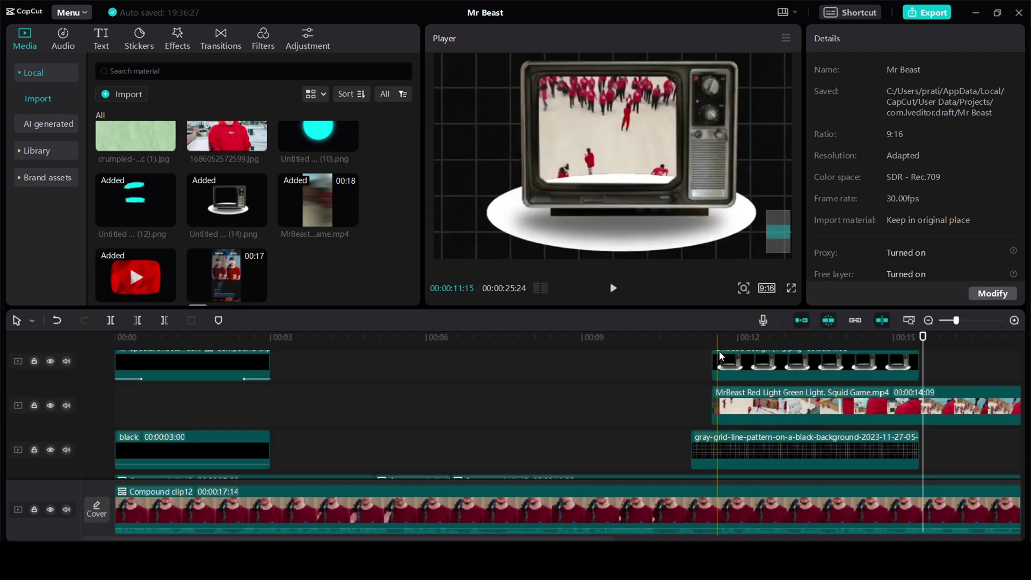
- Split the MrBeast clip at 00:00:15:08, delete the second part and extend the first to the television image's end
left_click_drag(921, 342, 909, 344)
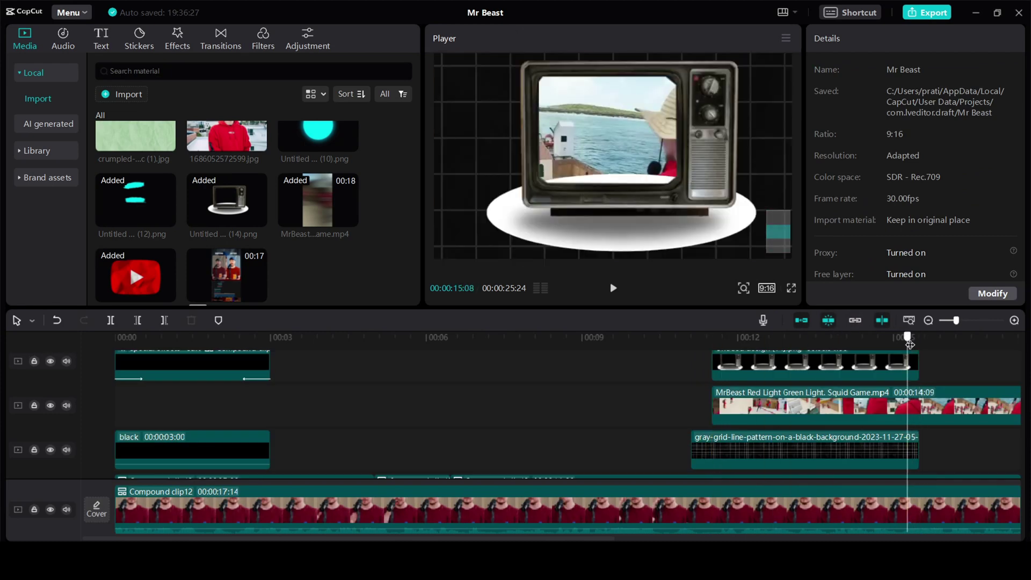
left_click(919, 408)
key("ctrl+b")
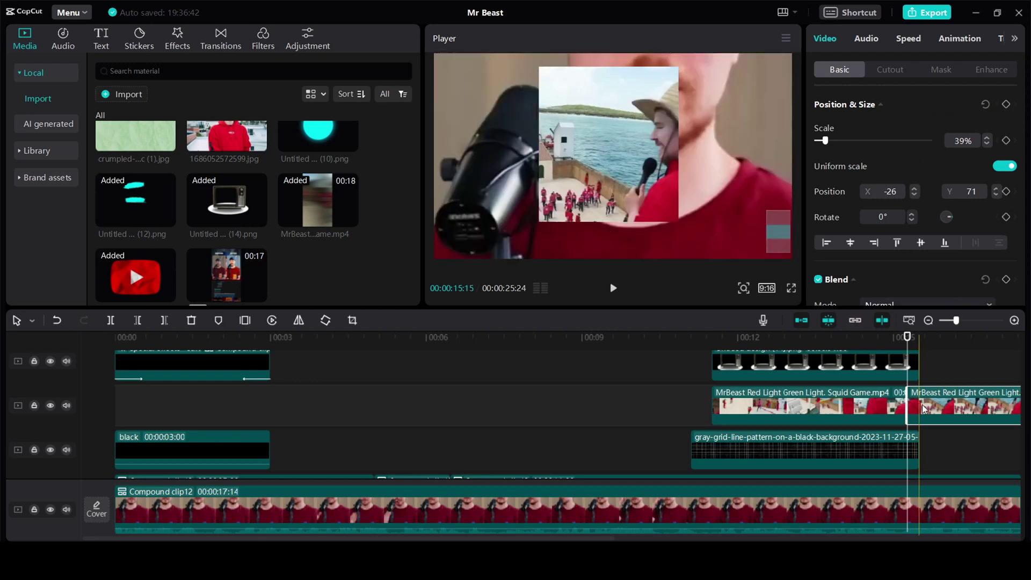
key("Delete")
left_click(902, 404)
- Combine the television image and the MrBeast clip into one compound clip
left_click_drag(911, 403, 743, 401)
right_click(744, 401)
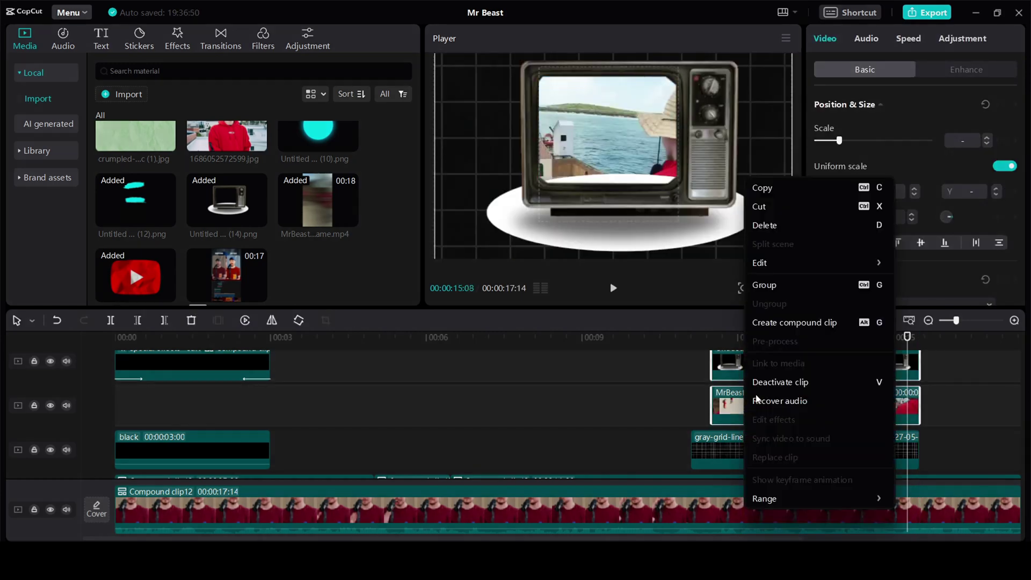
left_click(795, 325)
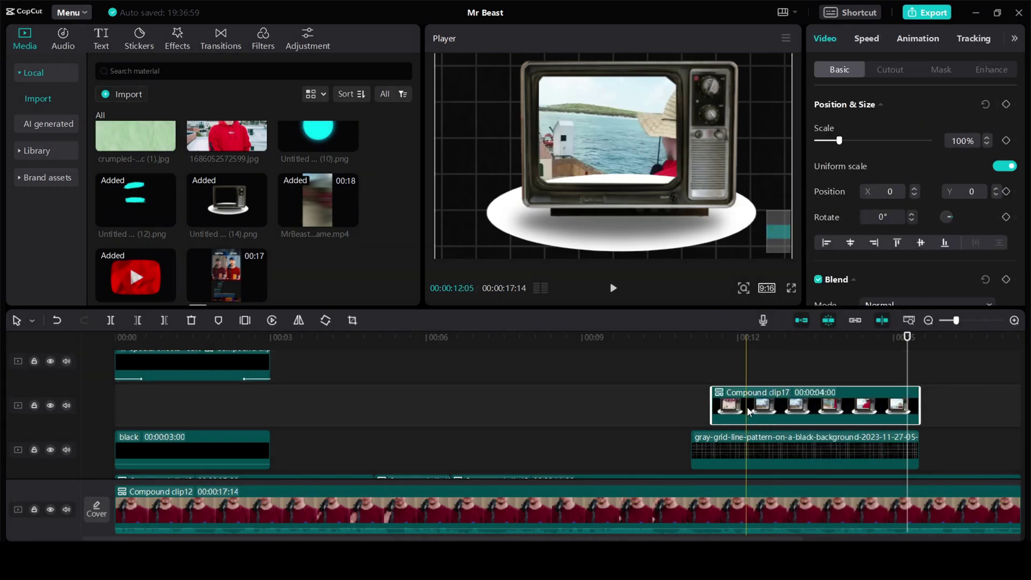
- Apply the 0.5 s Slide Up entrance animation to the television compound clip, play it back and shift the clip slightly earlier
left_click(917, 41)
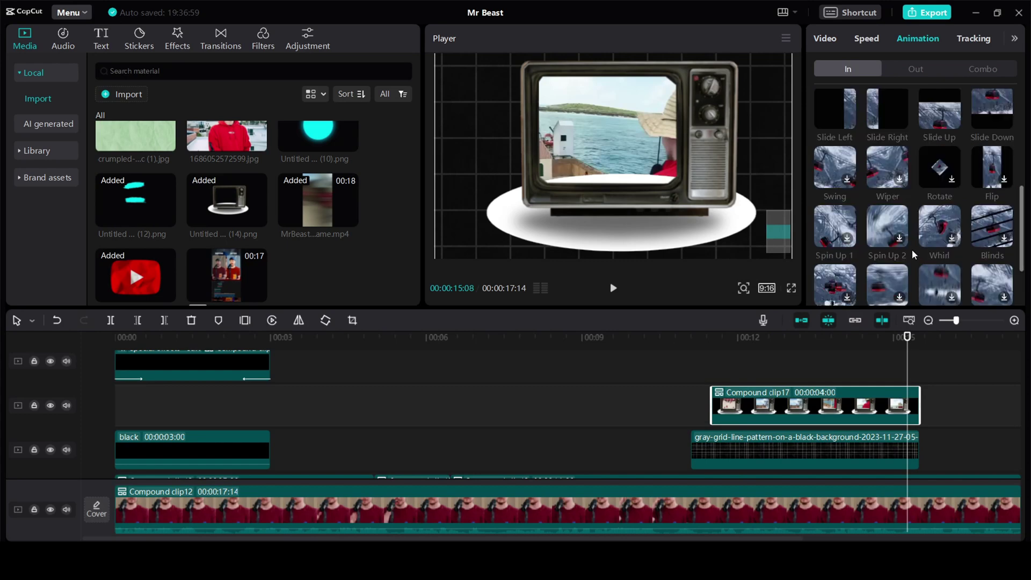
left_click(935, 115)
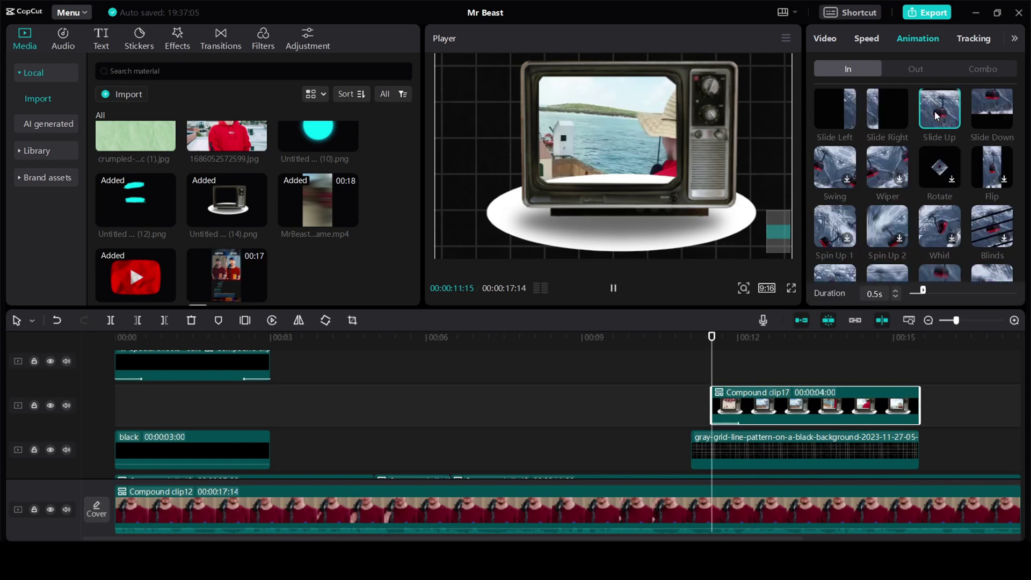
left_click(687, 349)
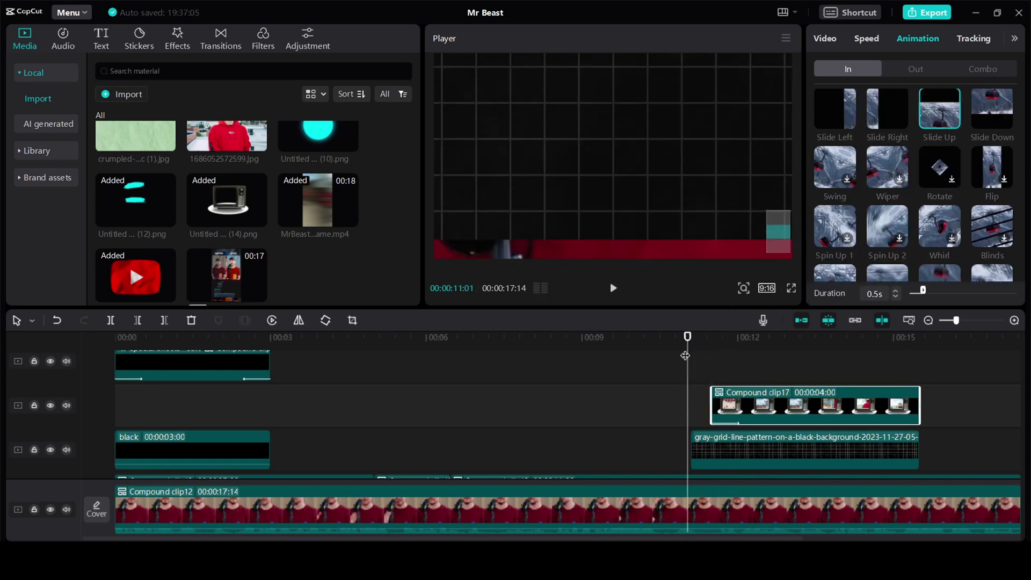
left_click_drag(688, 338, 661, 356)
key("space")
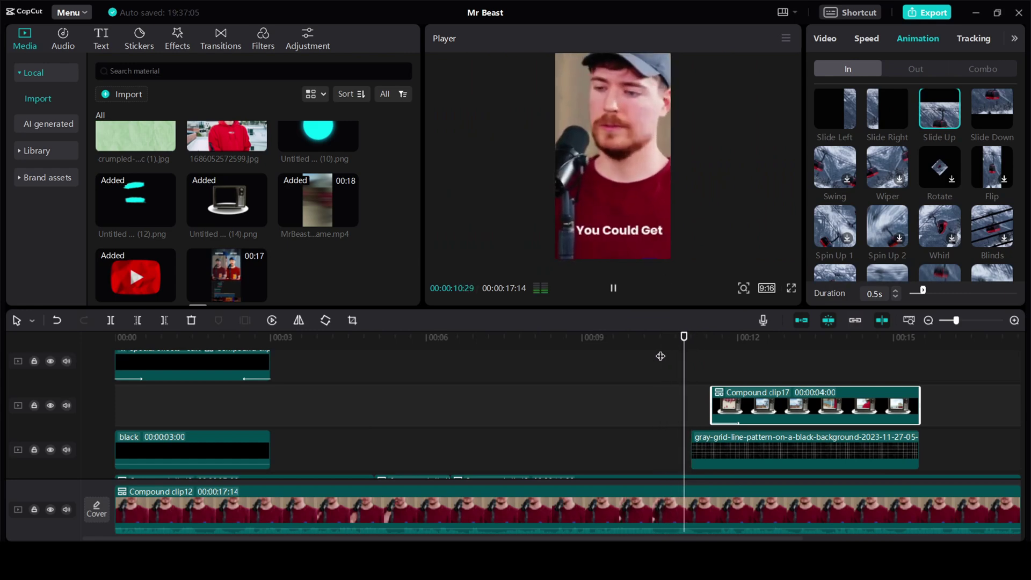
key("space")
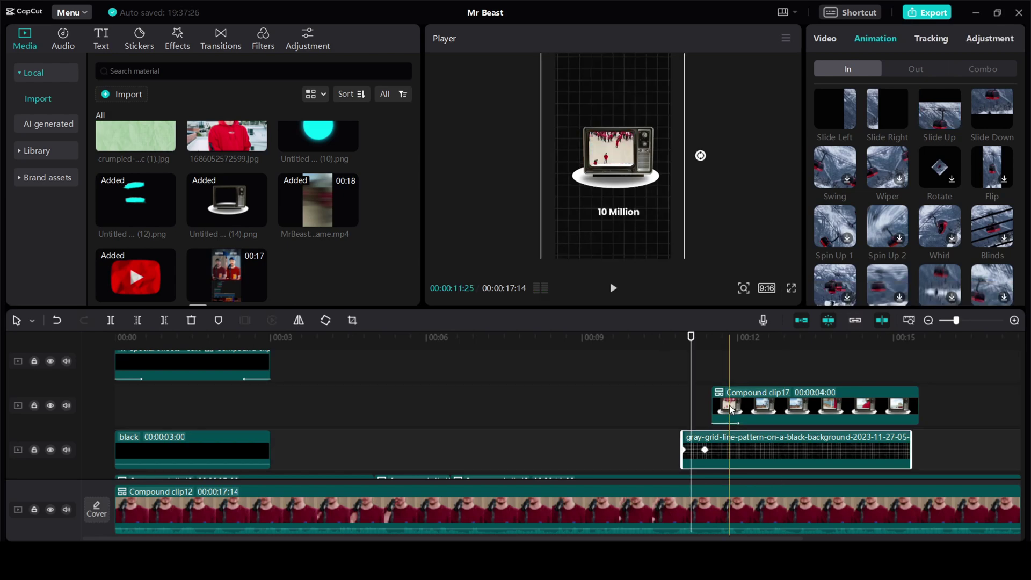
left_click_drag(734, 411, 722, 412)
- Copy the intro's MR BEAST NEW CHANNEL title to the television scene, on the track directly above the television compound clip
left_click_drag(691, 368, 728, 374)
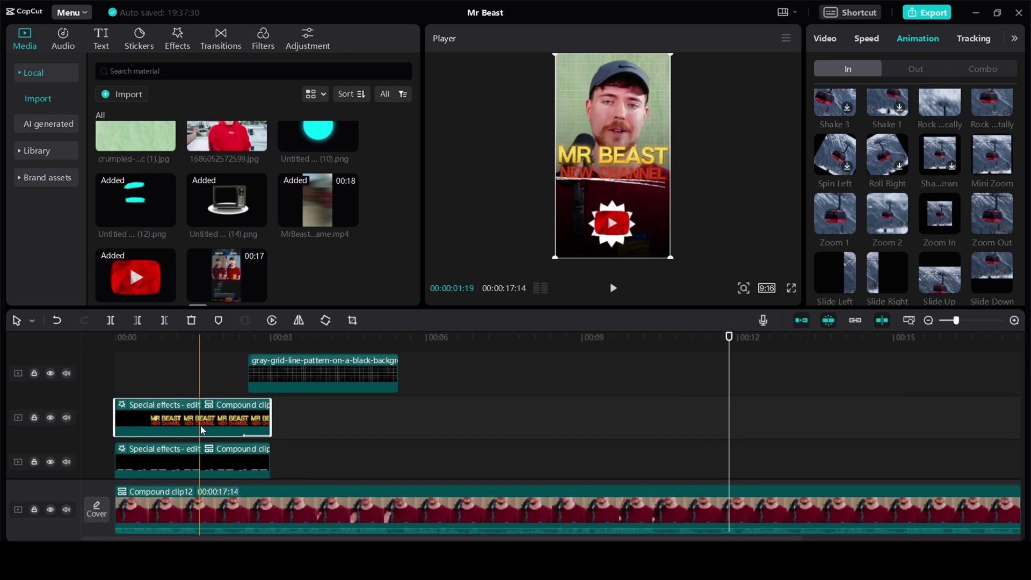
left_click_drag(201, 425, 795, 468)
scroll(794, 468, "down", 2)
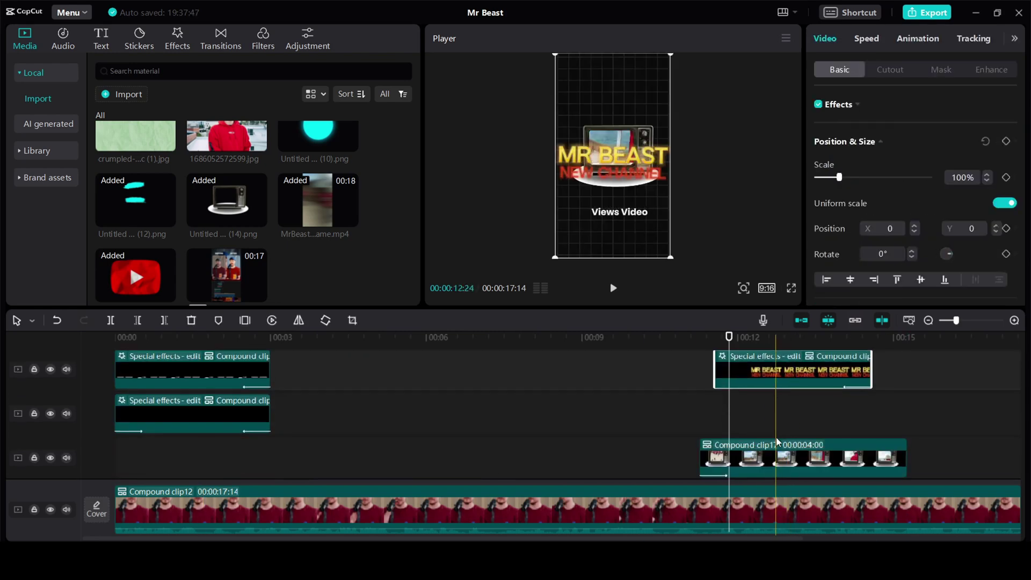
left_click_drag(764, 378, 769, 427)
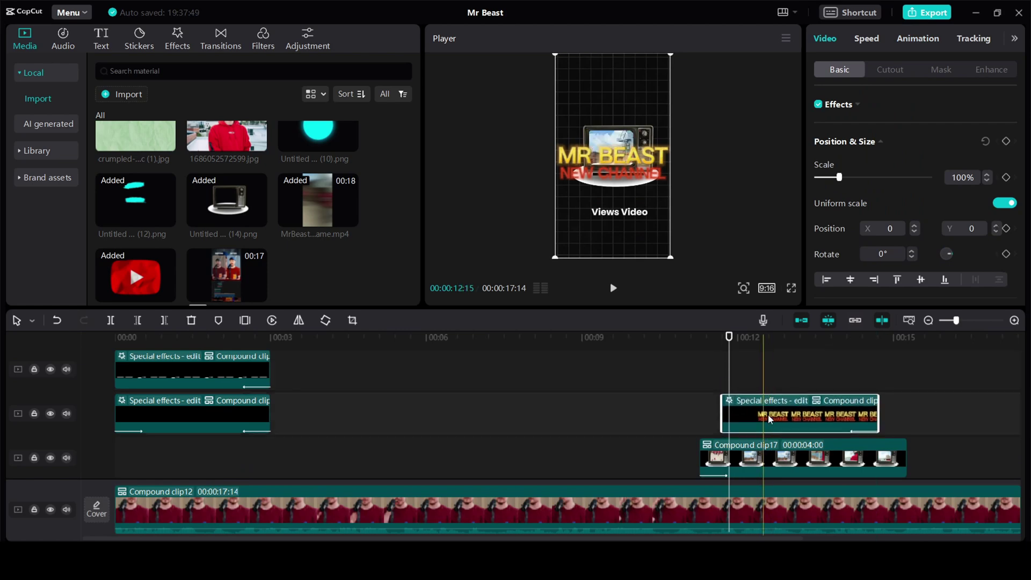
- Undo the copied title's compound clip and change its MR BEAST text to 10,000,000
right_click(770, 420)
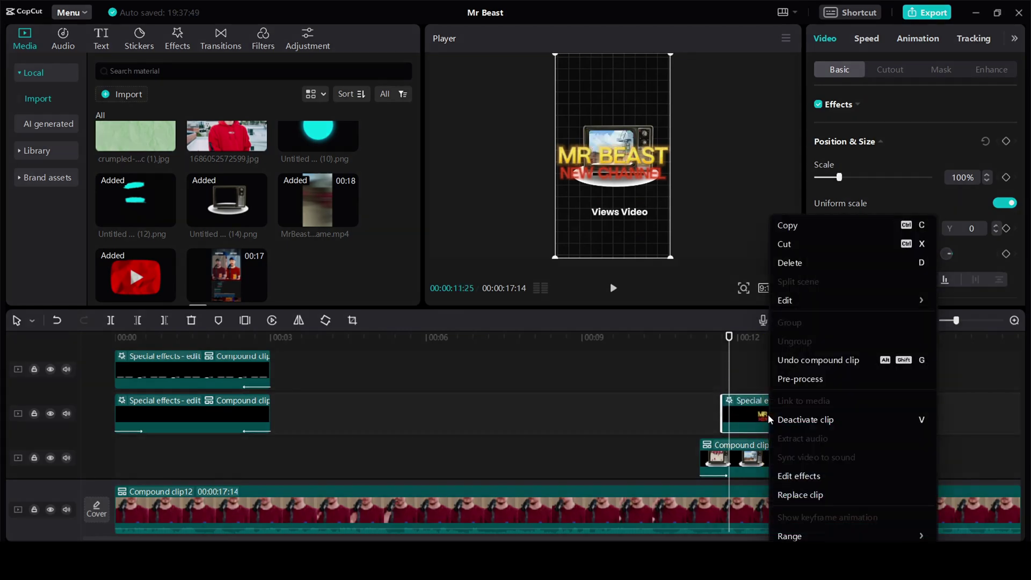
left_click(823, 363)
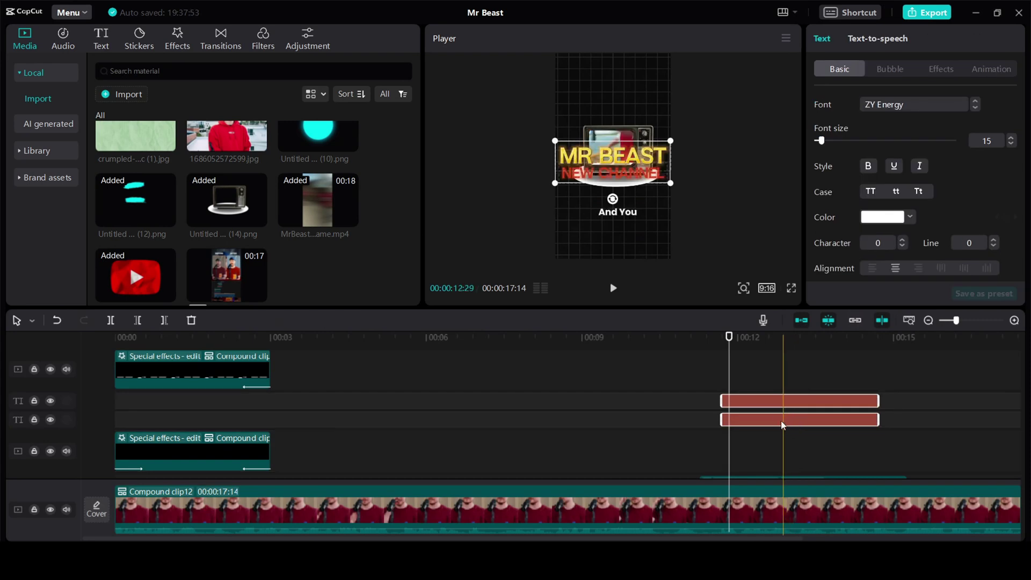
left_click(762, 401)
left_click(621, 157)
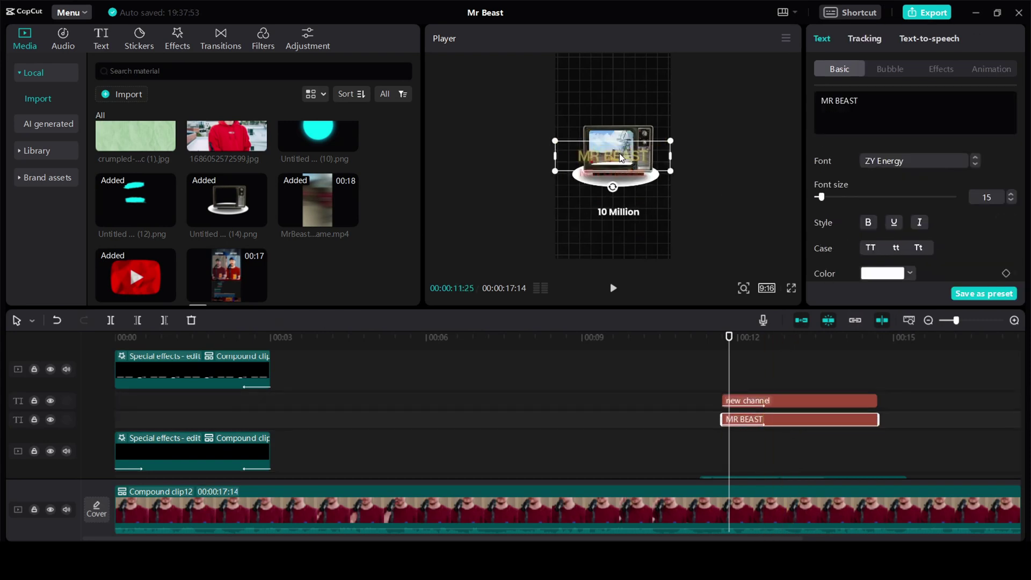
key("BackSpace")
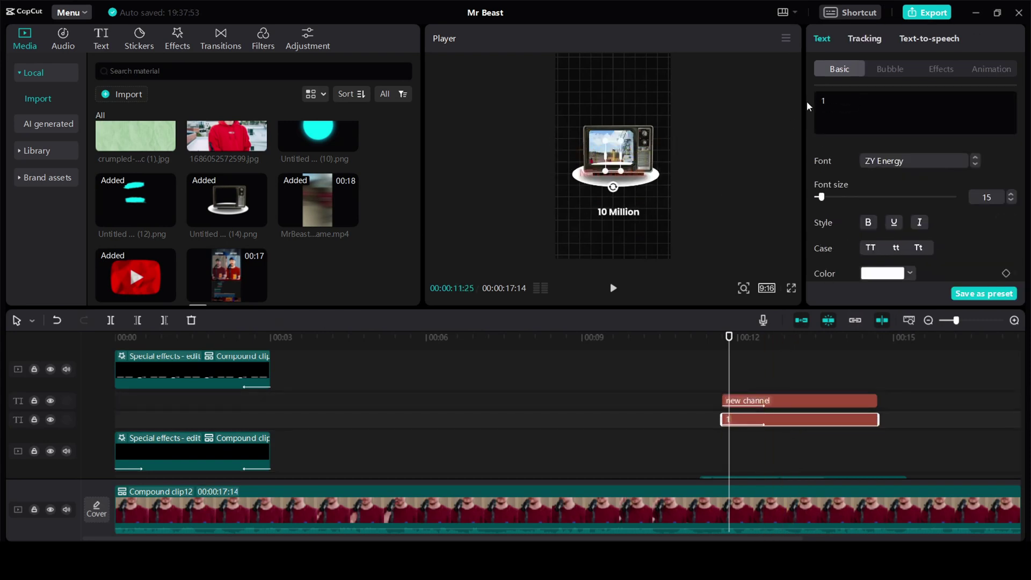
type("10,")
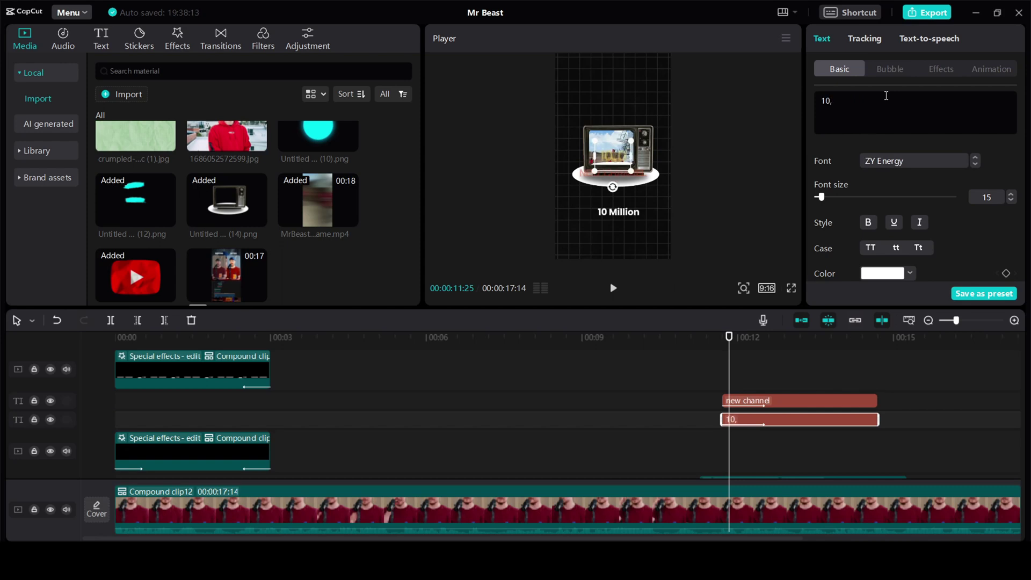
type("000,000")
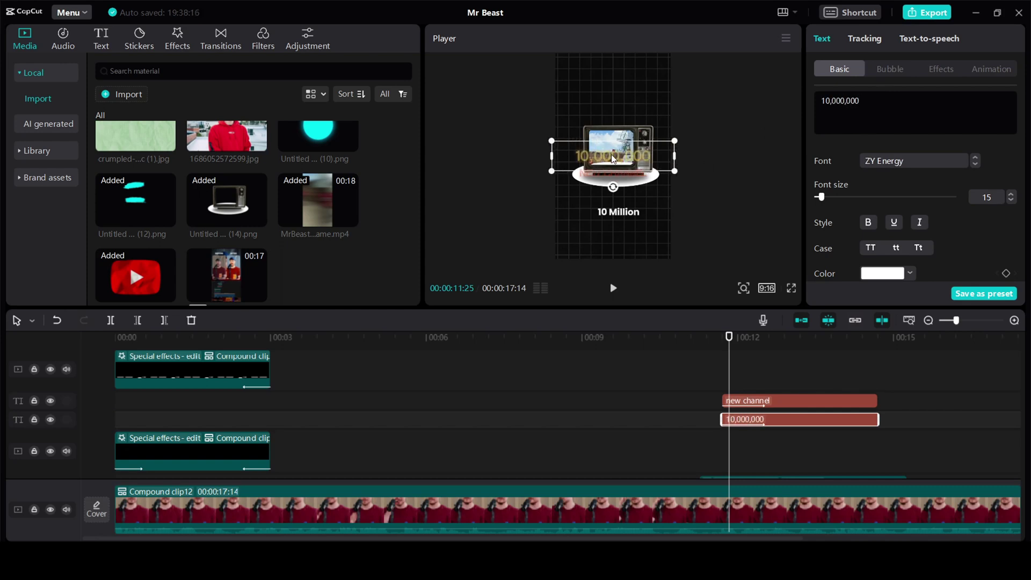
- Place the 10,000,000 text above the television and give it a 1.0 s Wipe Right entrance animation
left_click_drag(612, 159, 621, 118)
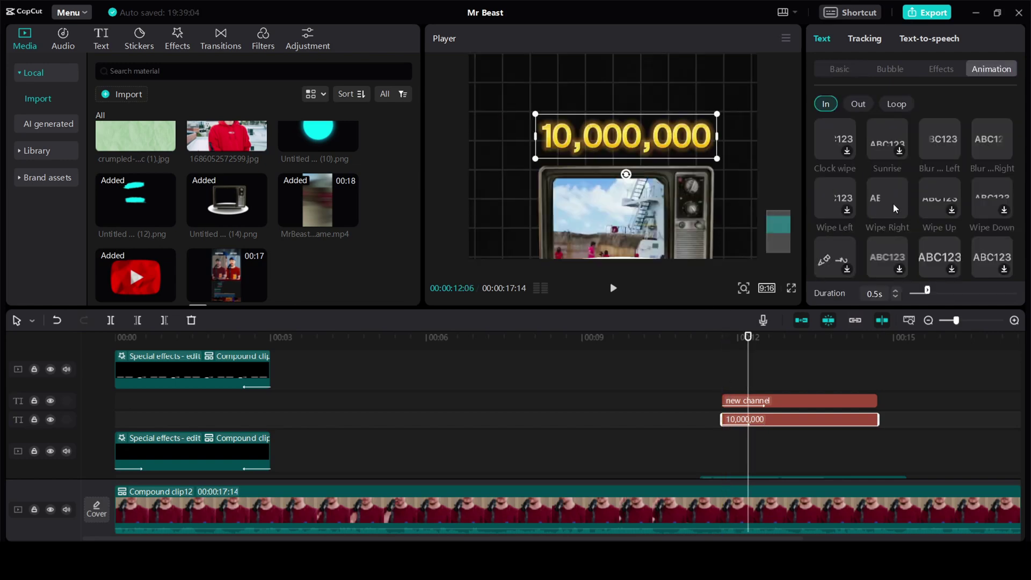
left_click(892, 203)
left_click_drag(946, 293, 947, 293)
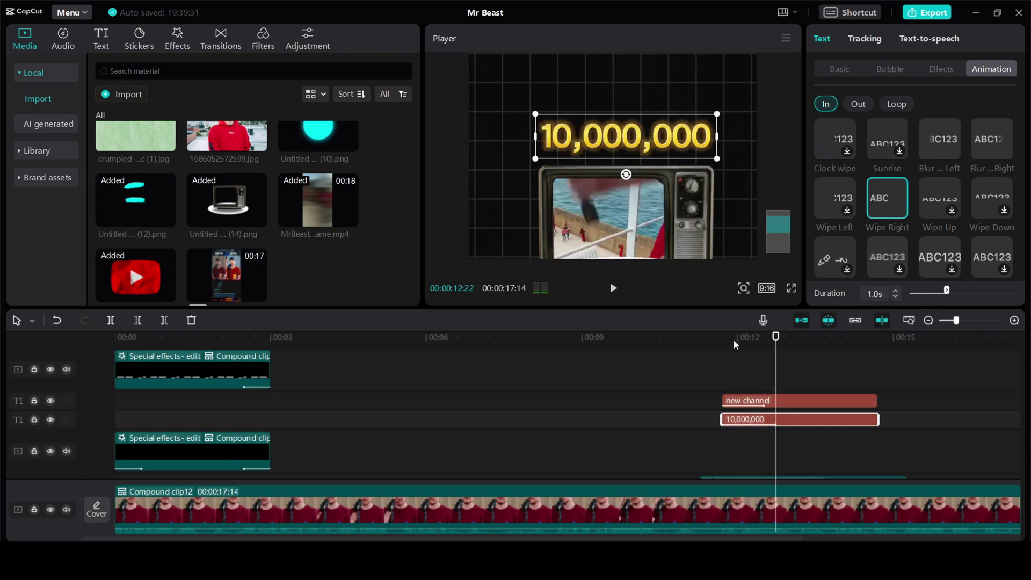
- Copy the intro's white brush-line compound clip under the television scene's text tracks, aligned with their start at 00:00:11:21
left_click(196, 392)
left_click_drag(196, 392, 804, 474)
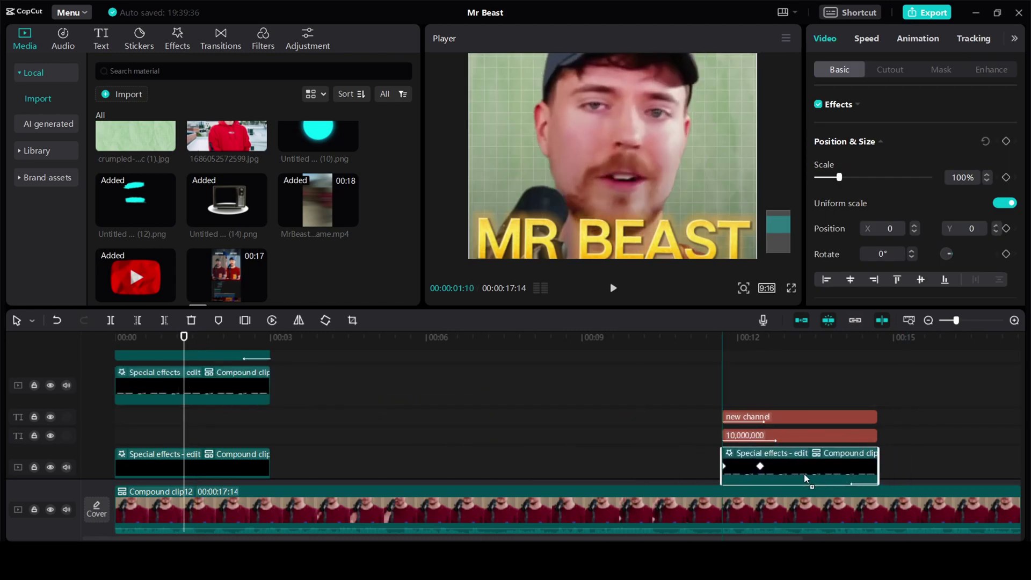
left_click(721, 365)
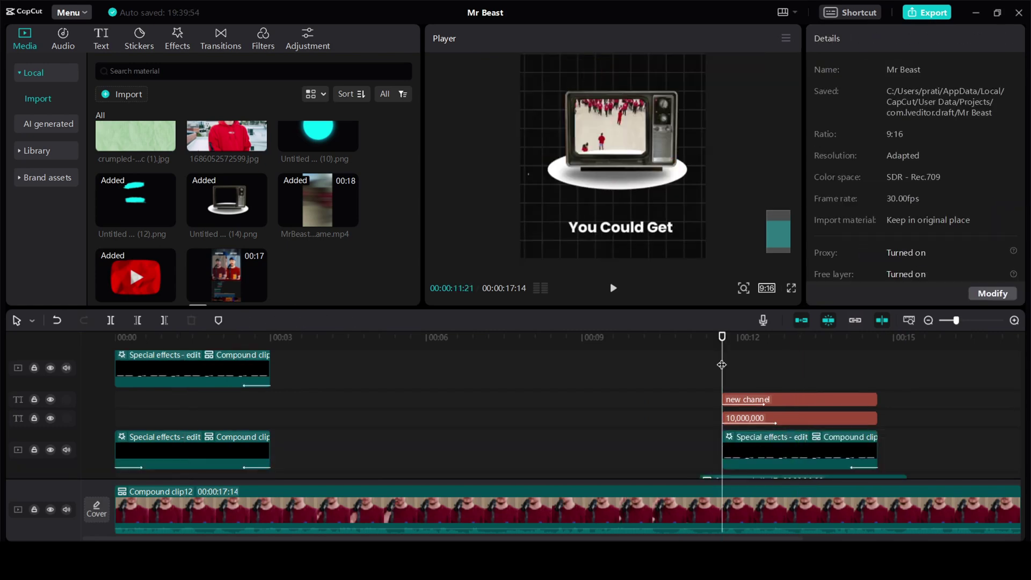
- Change the television scene's "new channel" text to "views"
left_click(774, 399)
left_click(843, 68)
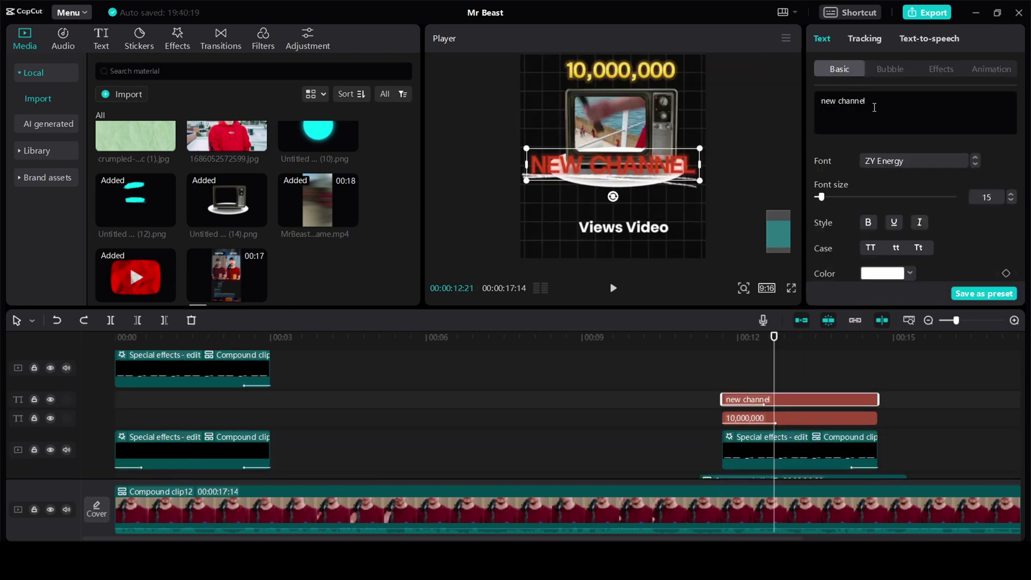
left_click_drag(873, 104, 808, 97)
key("BackSpace")
type("views")
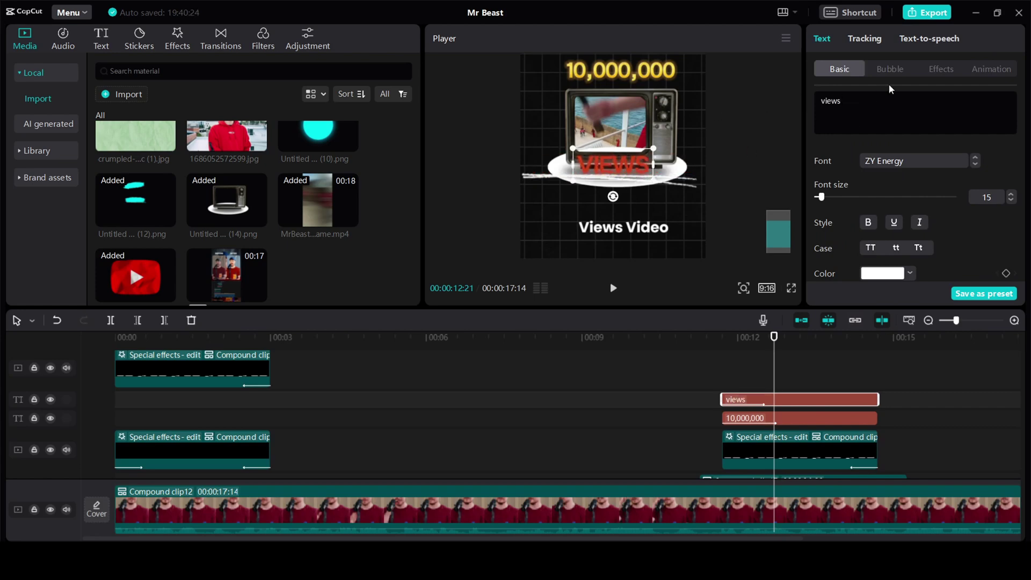
- Apply the Flip up entrance animation with a 0.8 s duration to the views text
left_click(1007, 68)
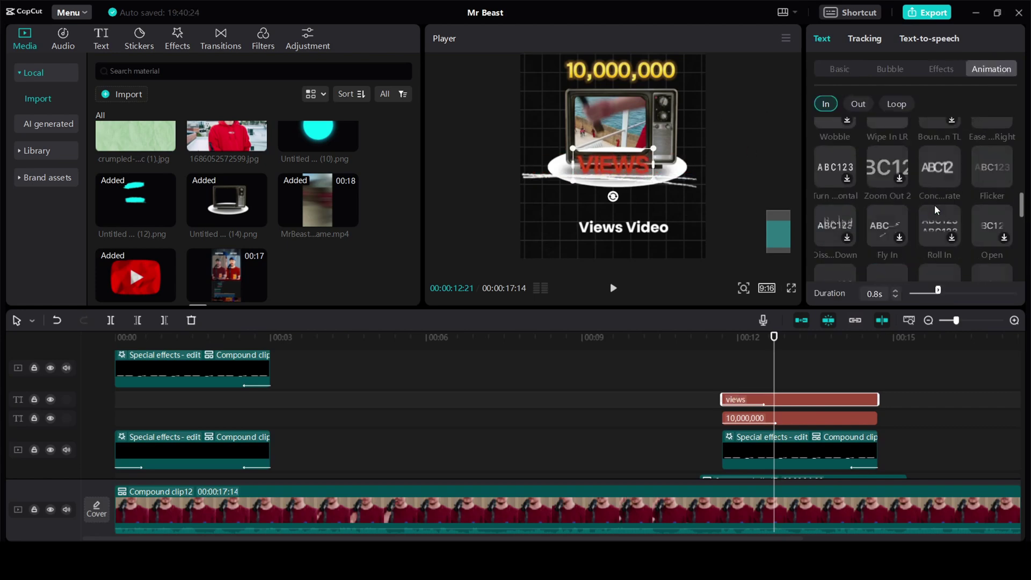
scroll(935, 205, "down", 1)
left_click(884, 204)
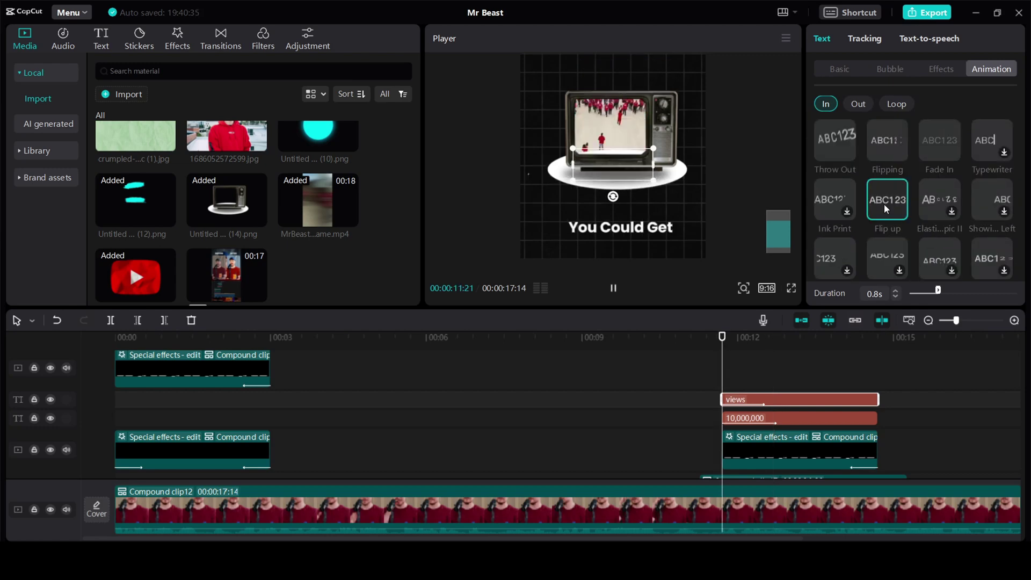
- Shrink the VIEWS text, place it under the end of 10,000,000 above the television, and trim the start of its clip
left_click_drag(656, 180, 655, 92)
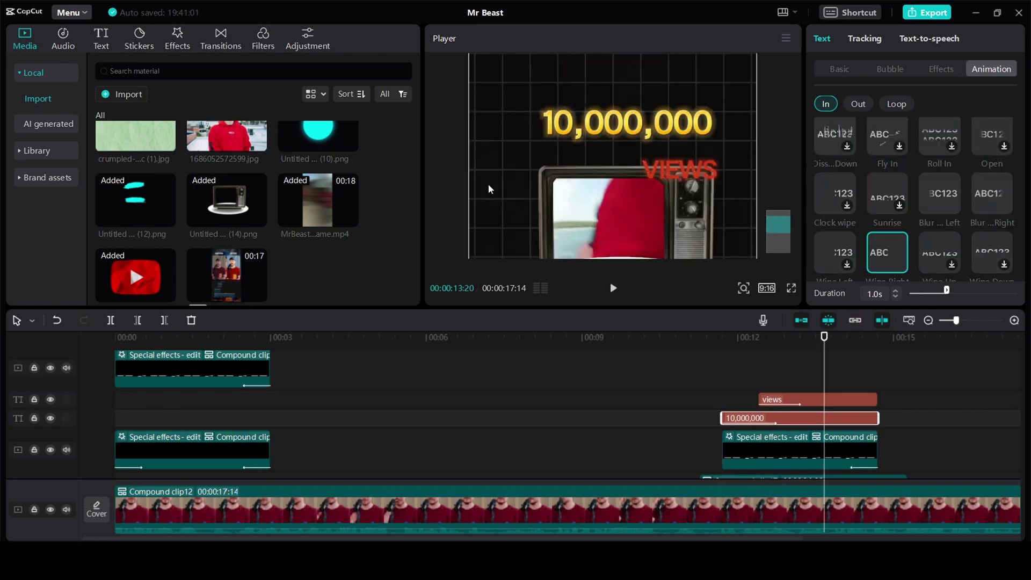
left_click(583, 180)
left_click(629, 128)
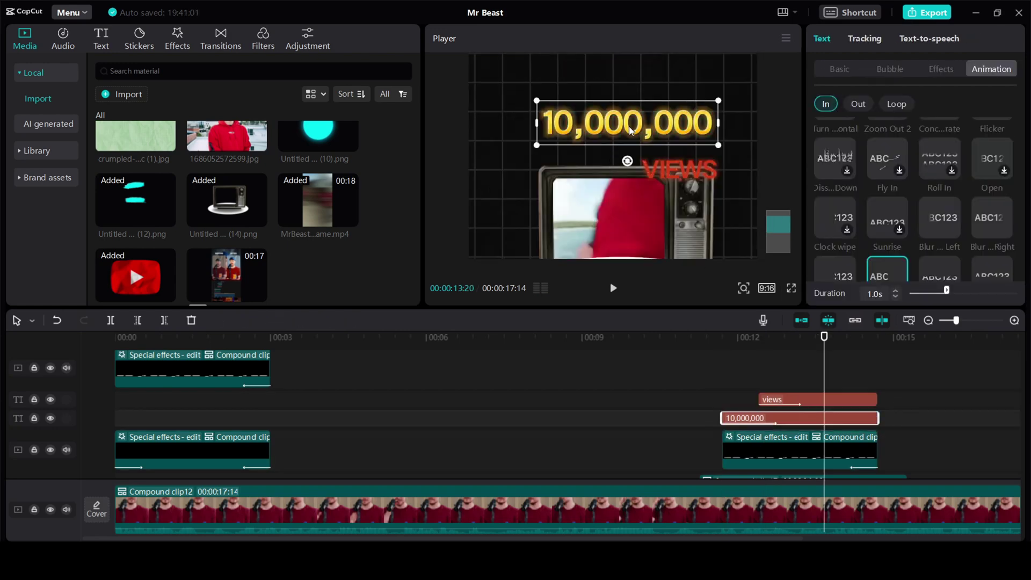
mouse_move(672, 169)
left_mouse_down()
mouse_move(691, 170)
mouse_move(686, 157)
left_mouse_up()
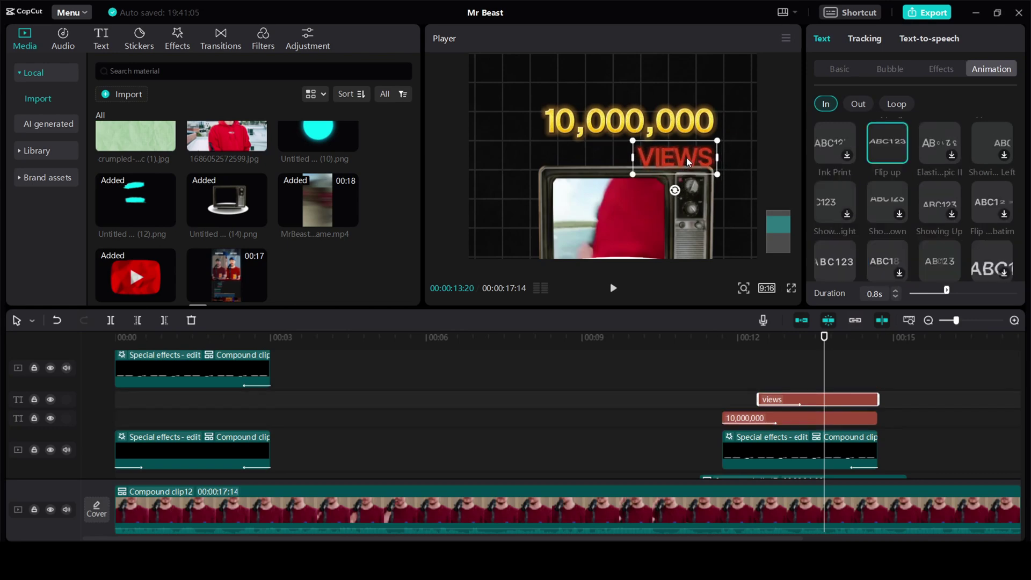
- Shrink the white brush line to about 66%, rotate it about -4° and place it directly under the 10,000,000 text
left_click(758, 450)
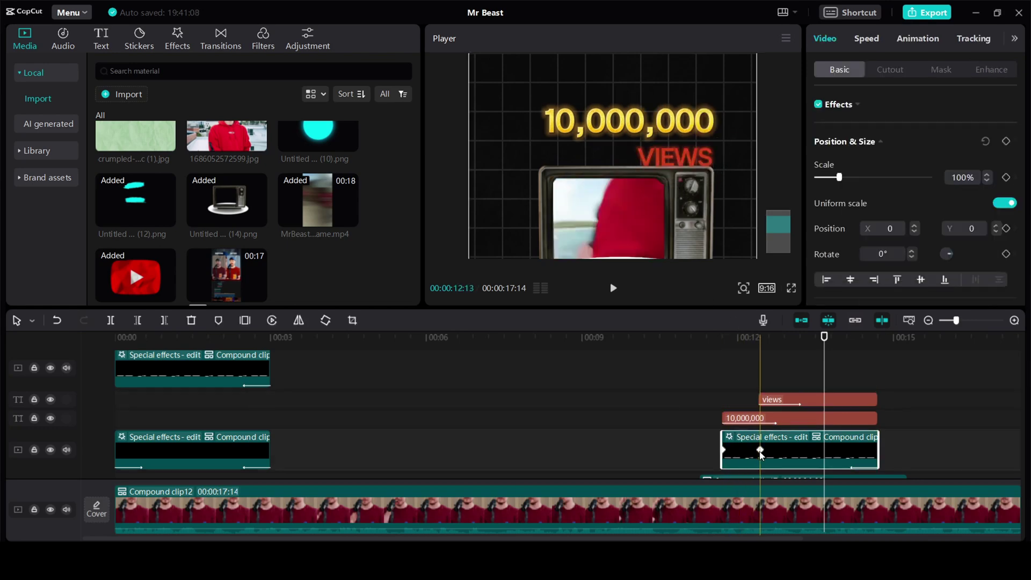
left_click_drag(609, 258, 641, 91)
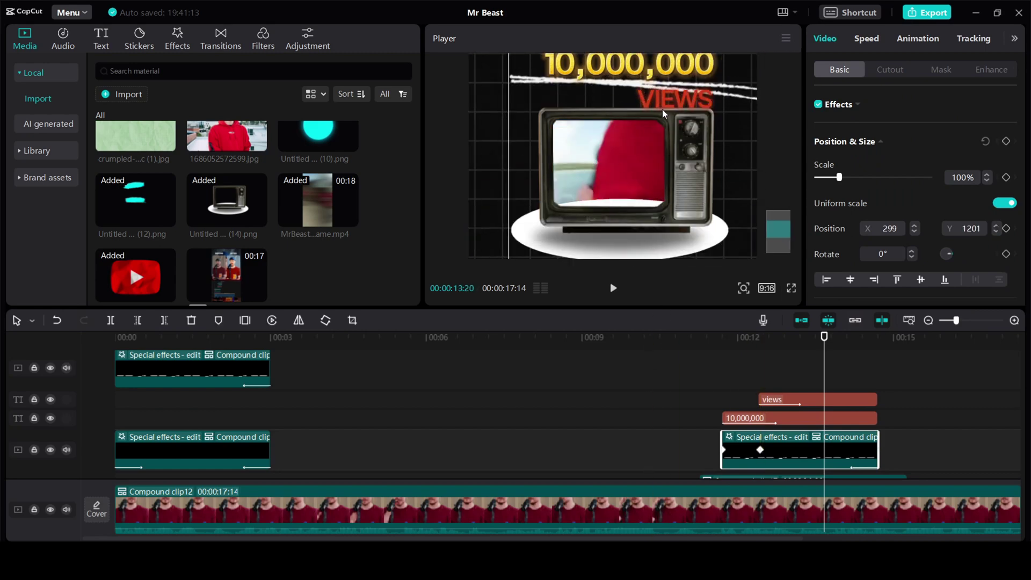
scroll(665, 111, "up", 2)
scroll(689, 124, "down", 2)
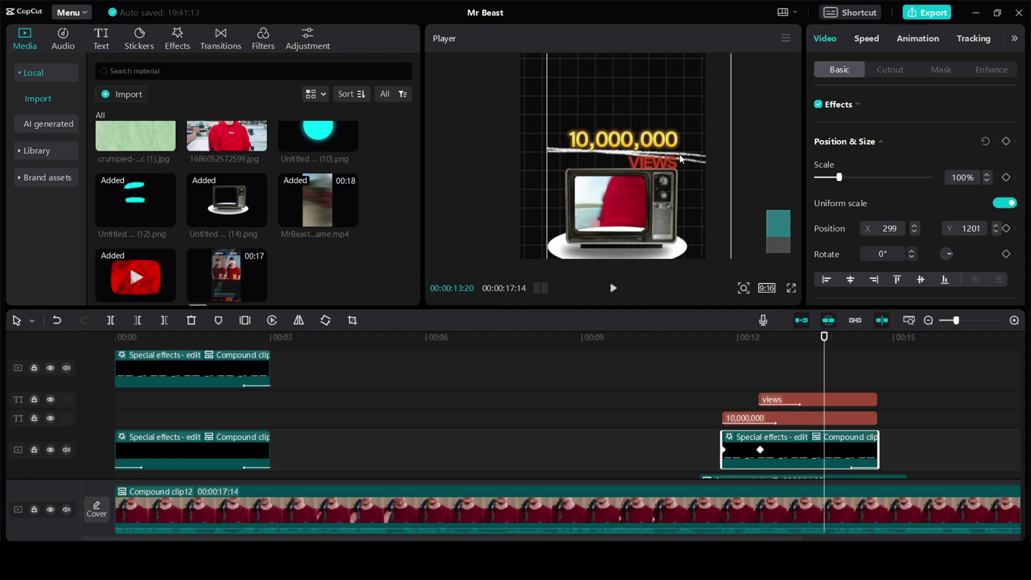
scroll(688, 139, "down", 3)
left_click_drag(709, 235, 689, 199)
left_click_drag(672, 161, 706, 187)
scroll(720, 181, "up", 5)
scroll(704, 189, "down", 2)
left_click_drag(638, 249, 653, 247)
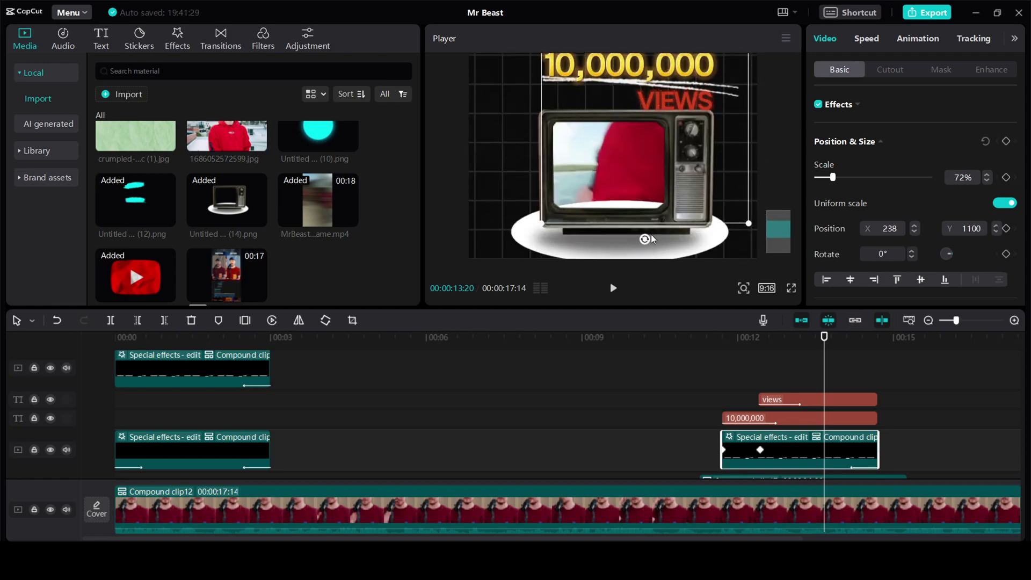
- Delete the Play Pendulum effect from the television scene's brush-line clip and play the scene back from 00:00:10:24
left_click(784, 421)
left_click(763, 453)
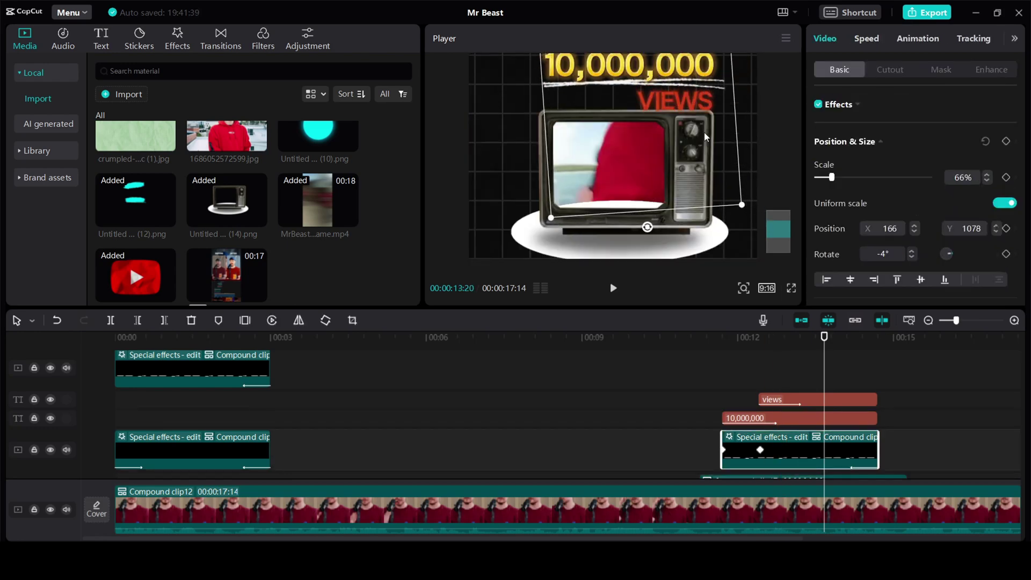
left_click(817, 452)
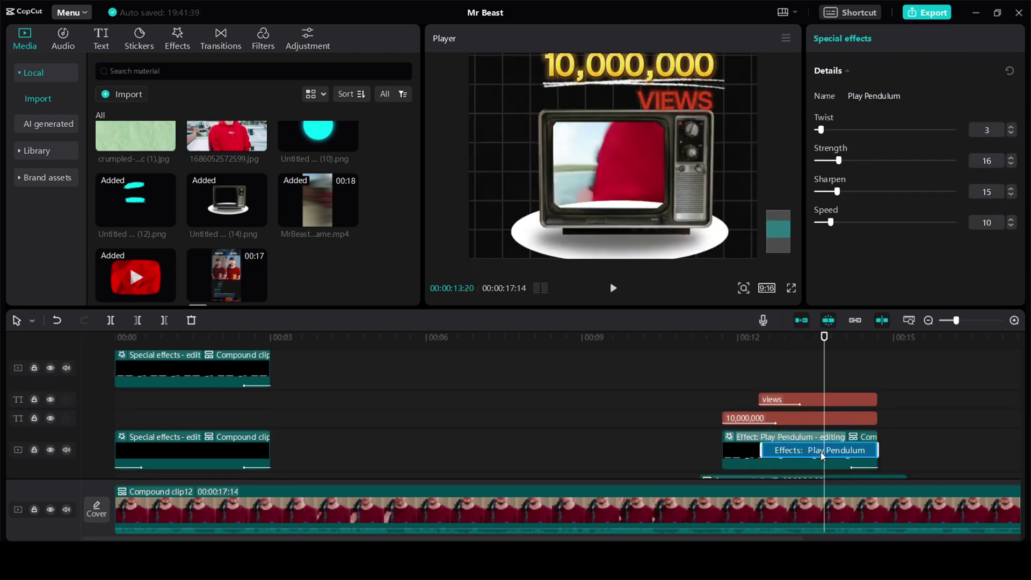
key("Delete")
left_click(665, 366)
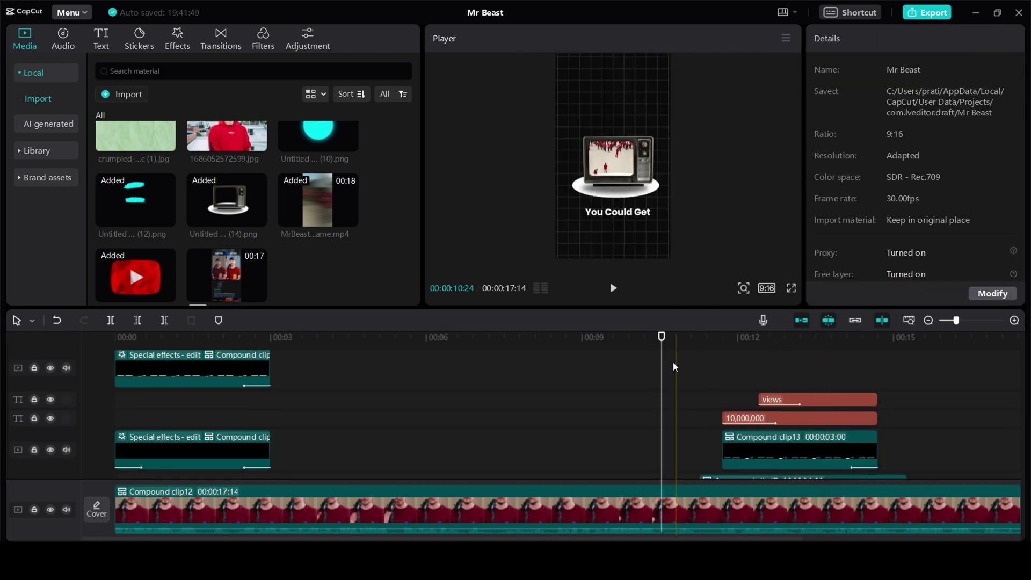
key("space")
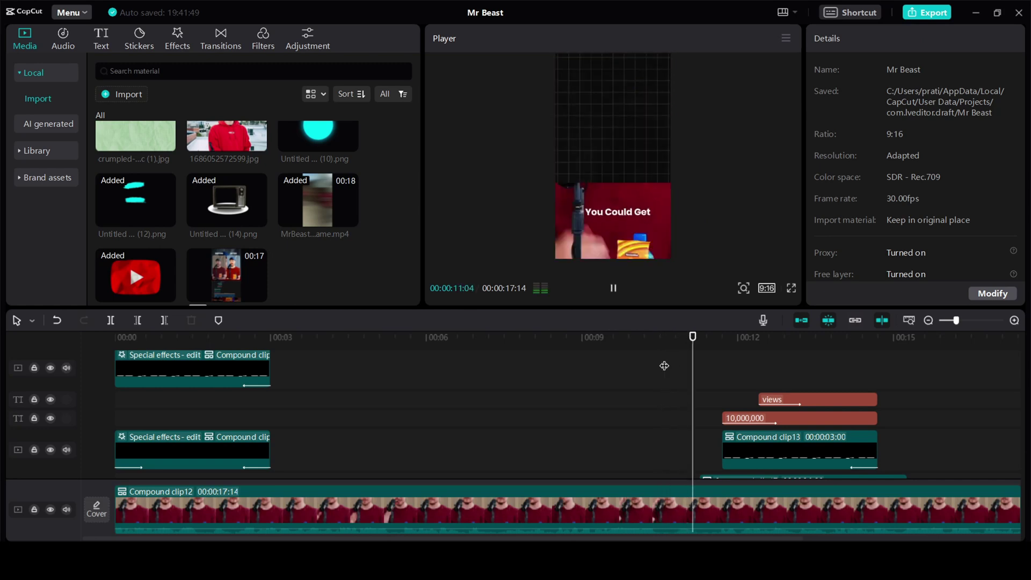
key("space")
- Enlarge the television compound clip to about 127% and shift it to about X -88, Y -138
left_click(579, 158)
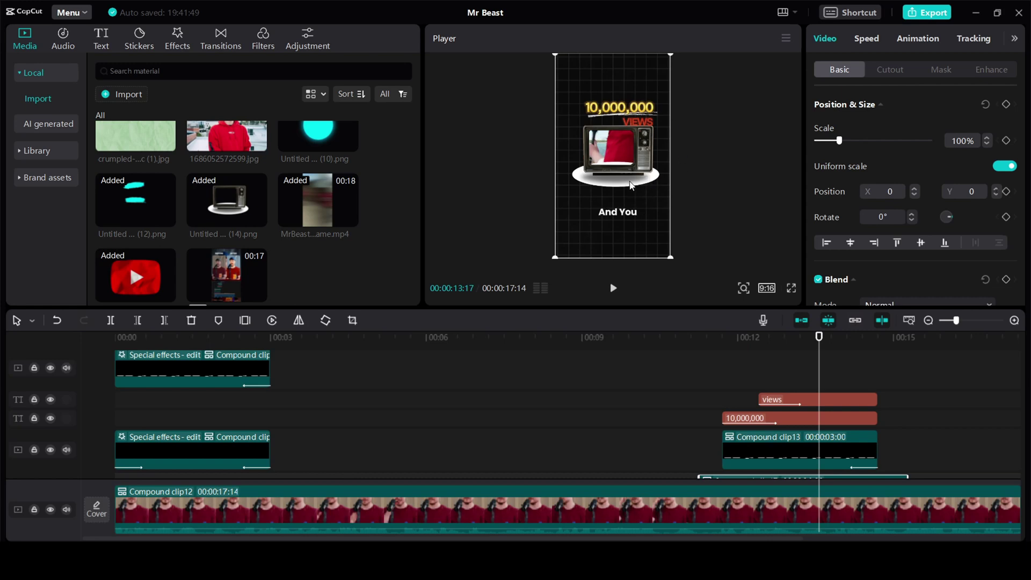
left_click_drag(669, 257, 710, 290)
left_click_drag(640, 169, 636, 176)
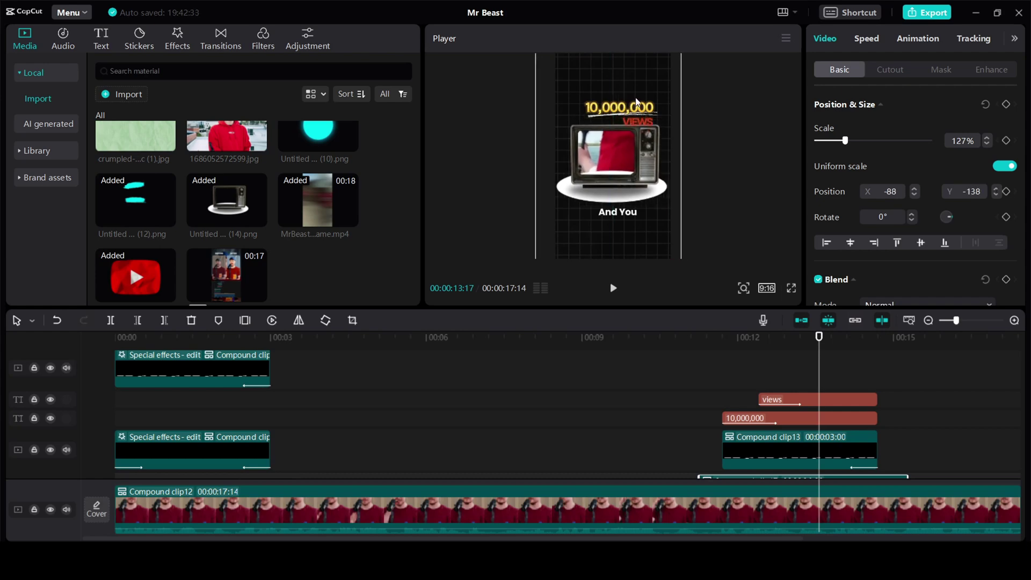
- Enlarge the 10,000,000 text and centre it above the television, then reposition the VIEWS text beneath its end
left_click(648, 107)
left_click_drag(647, 106, 641, 101)
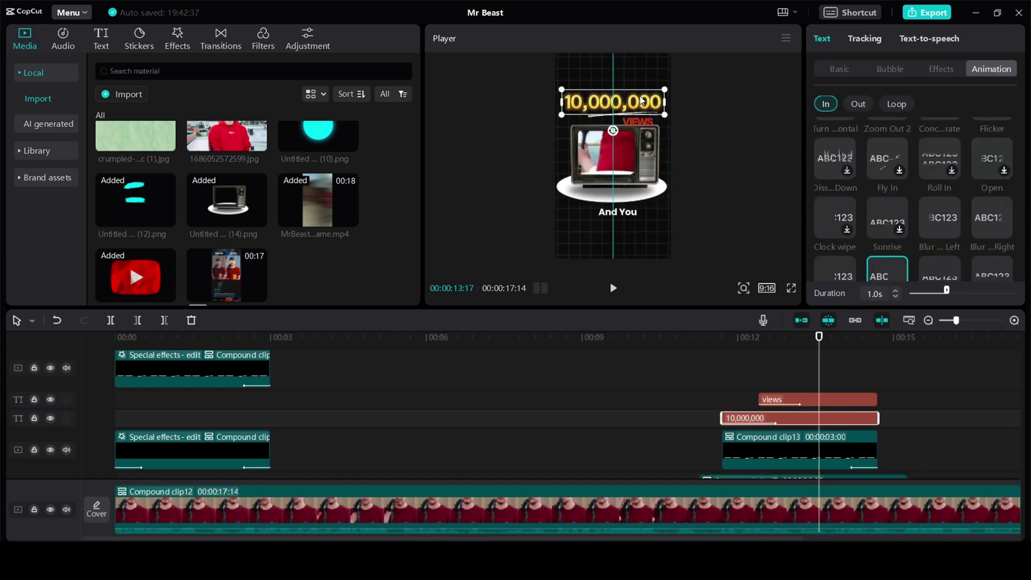
scroll(646, 115, "up", 3)
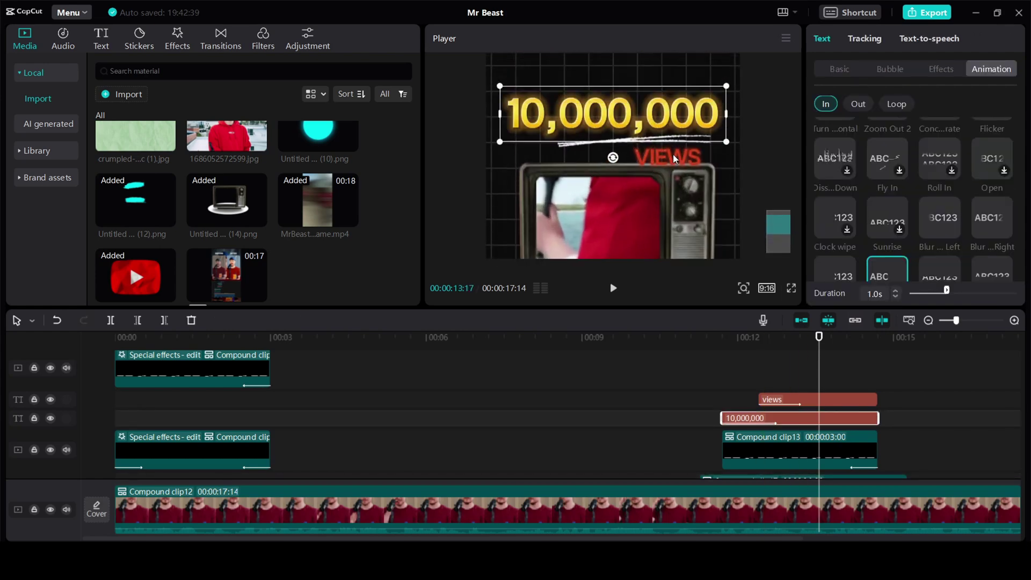
left_click(684, 154)
left_click_drag(686, 151, 690, 149)
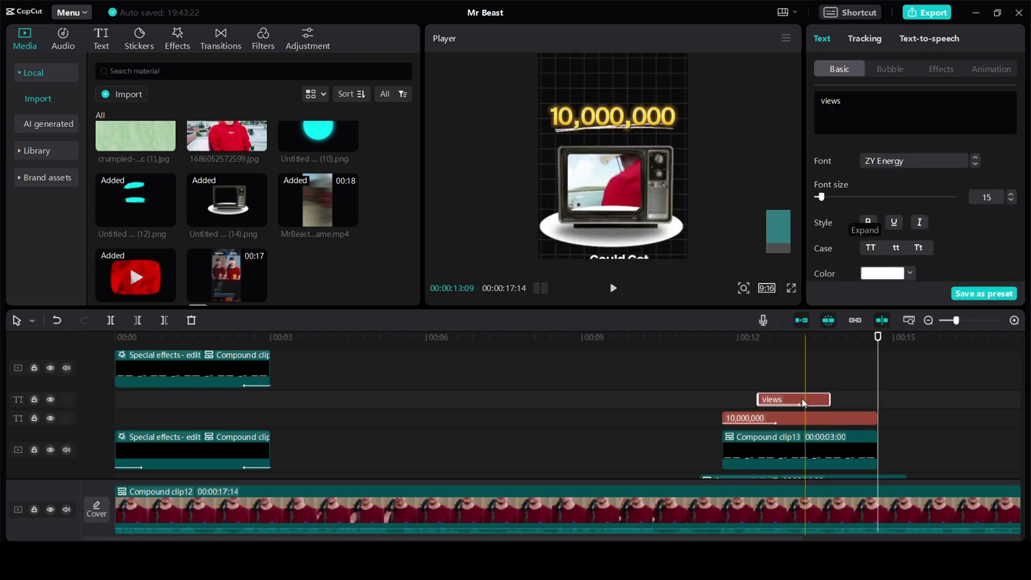
- Duplicate the shortened views text clip directly after itself and change the copy's text to "subscribers"
left_click_drag(801, 399, 871, 399)
left_click(868, 398)
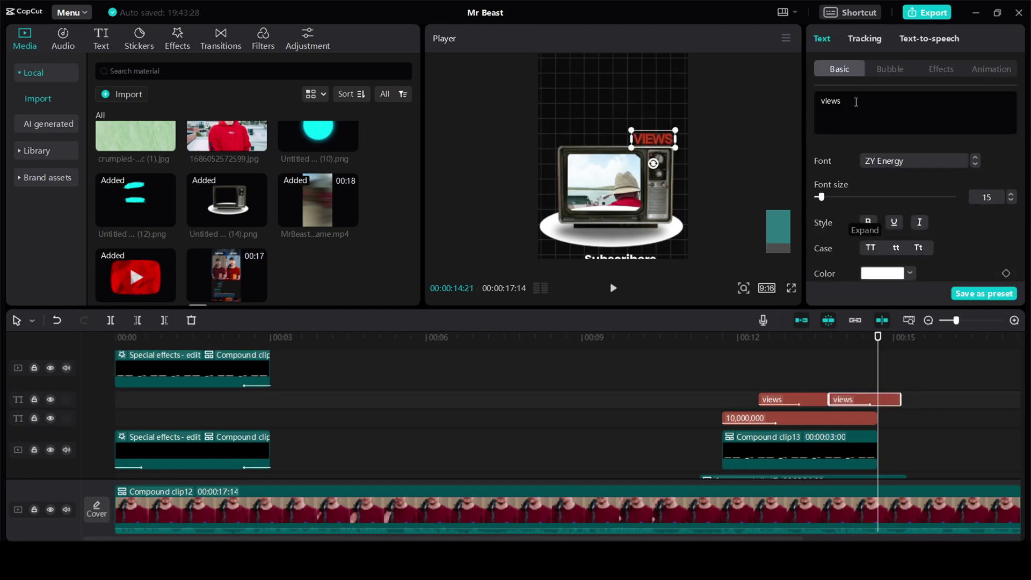
type("sub")
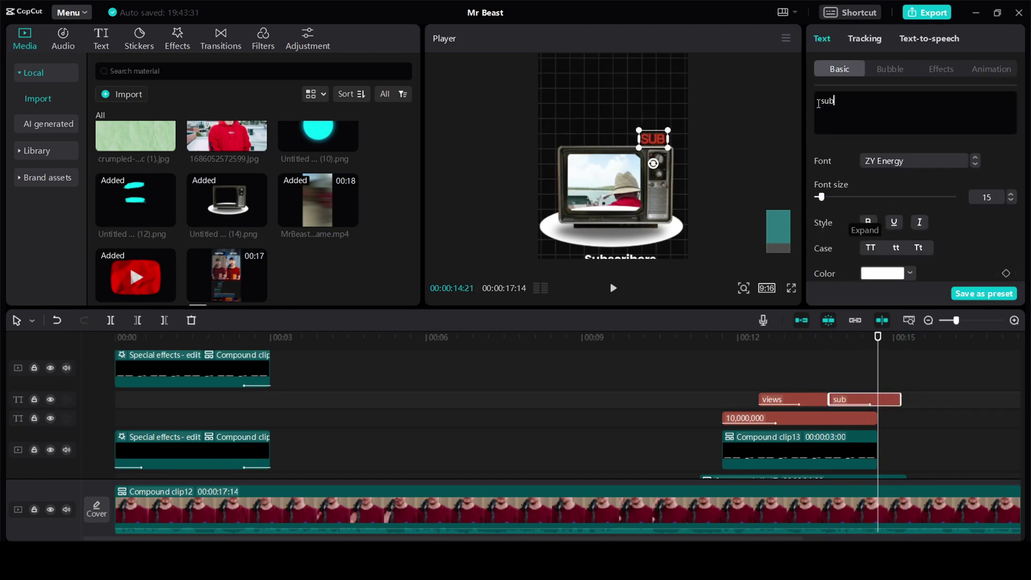
type("scribers")
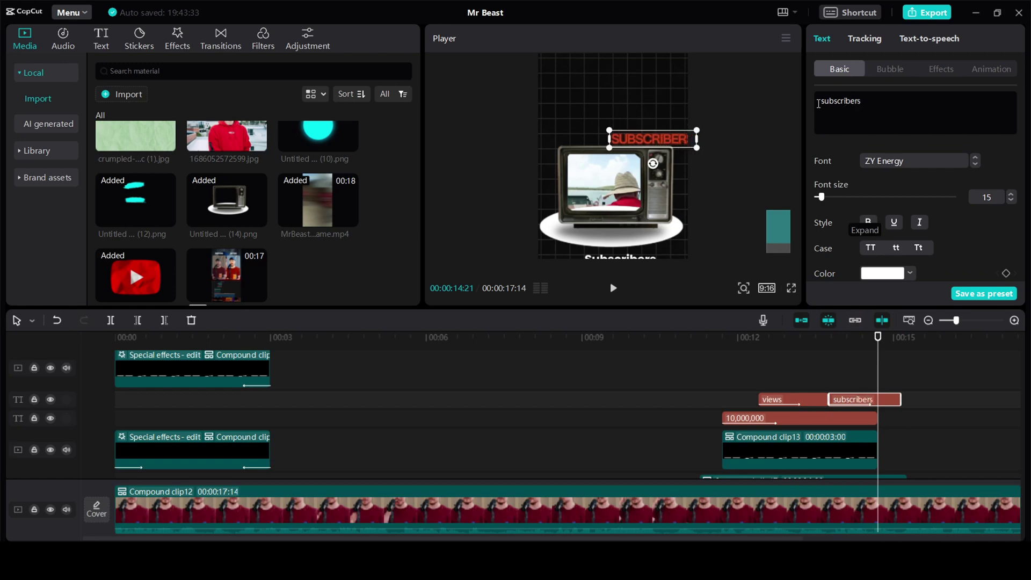
- Align the SUBSCRIBERS text above the television within the frame and trim its clip's end to 00:00:14:21, matching the 10,000,000 clip
left_click_drag(641, 140, 627, 140)
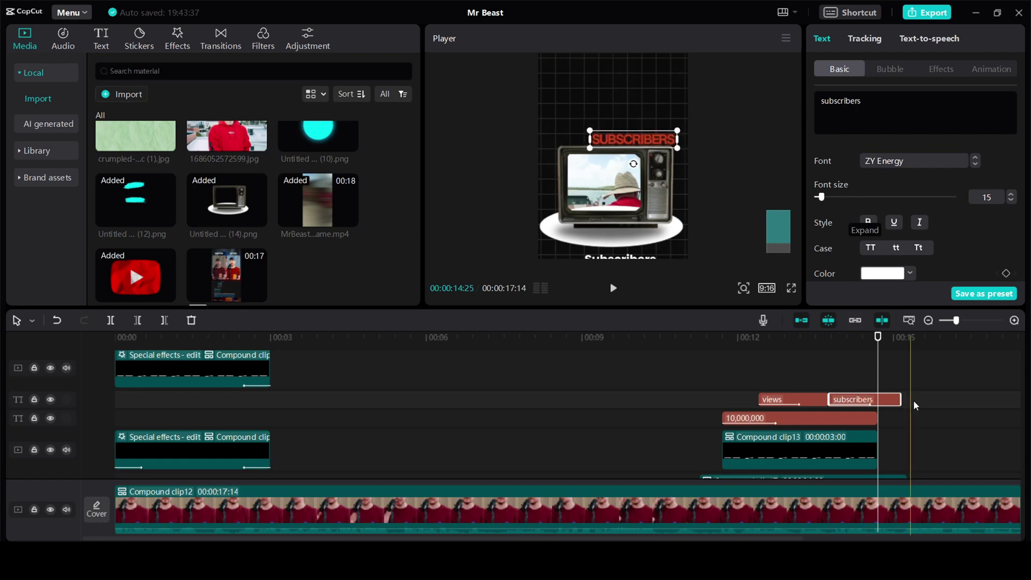
left_click_drag(901, 402, 878, 403)
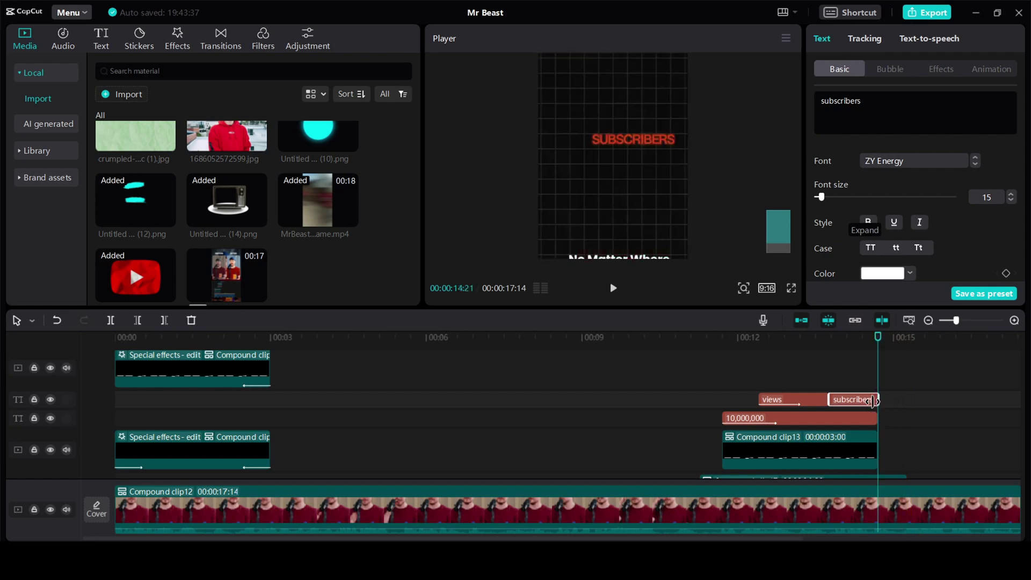
left_click(748, 383)
key("space")
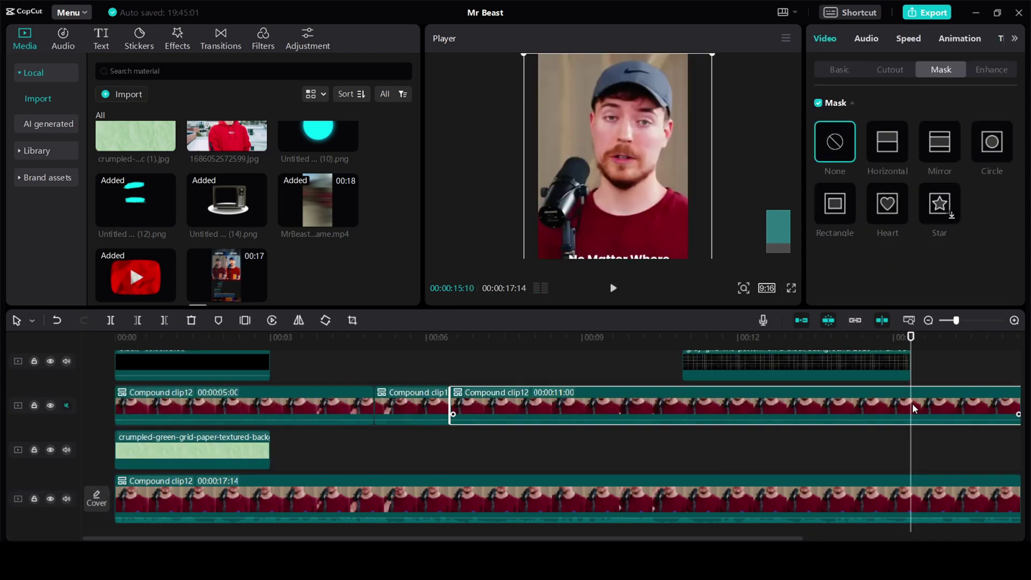
- Split both talking-head clips at 00:00:15:10, where the grid background ends, and try to add the Up camera transition
key("ctrl+b")
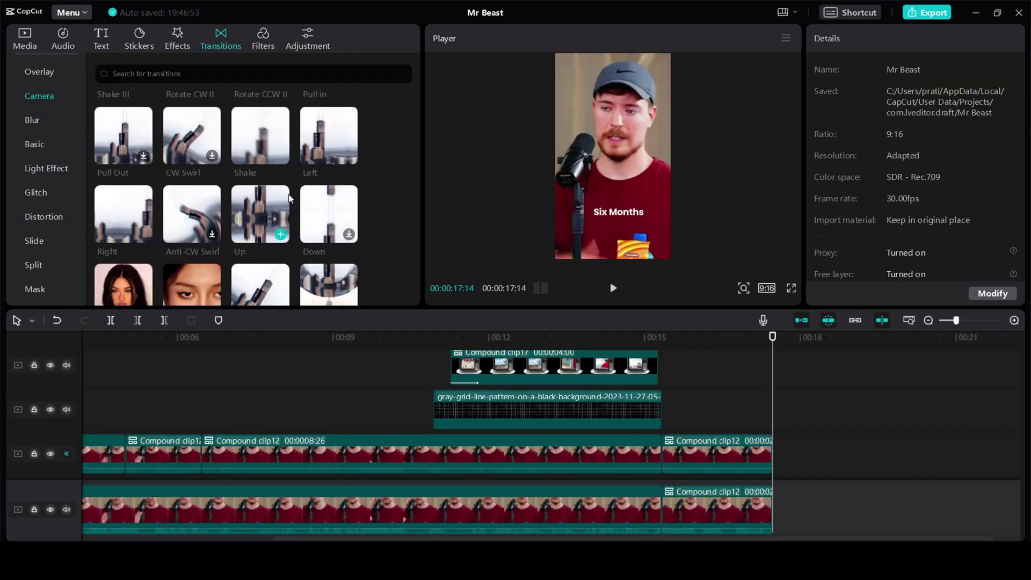
left_click(284, 234)
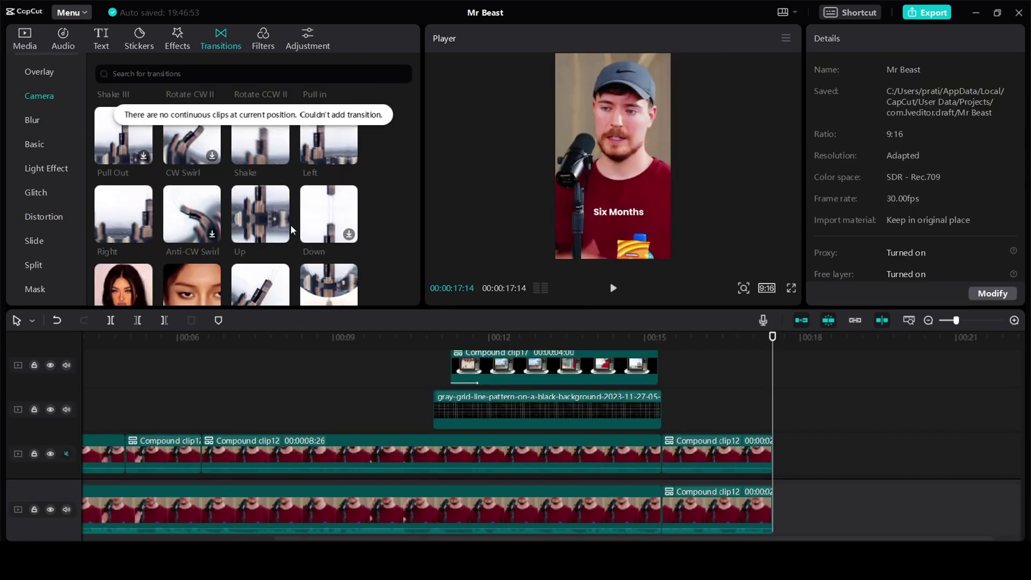
- Apply the Fade In entrance animation to the last talking-head segment on both the overlay track and the main track
left_click(701, 456)
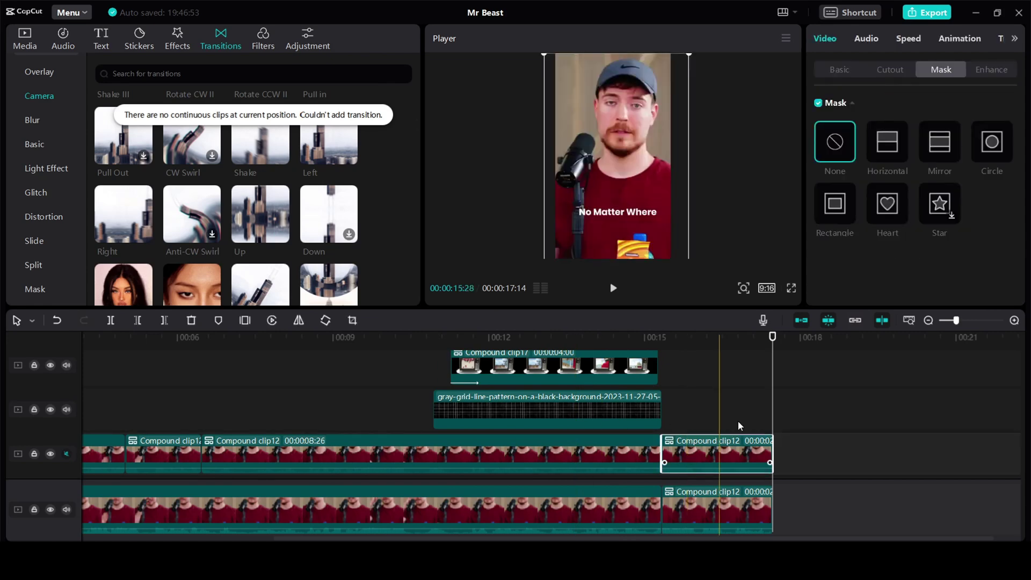
left_click(942, 39)
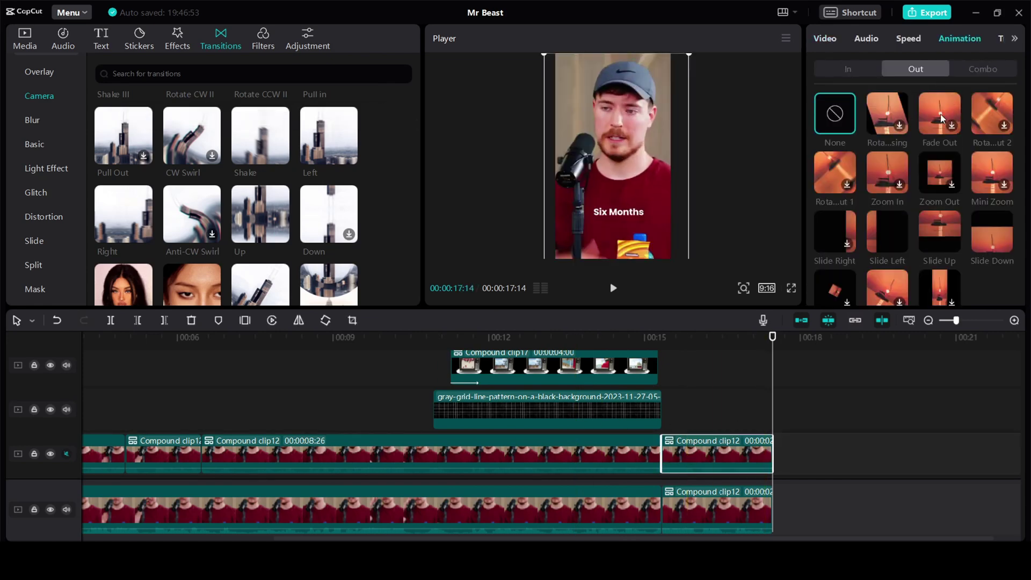
left_click(850, 71)
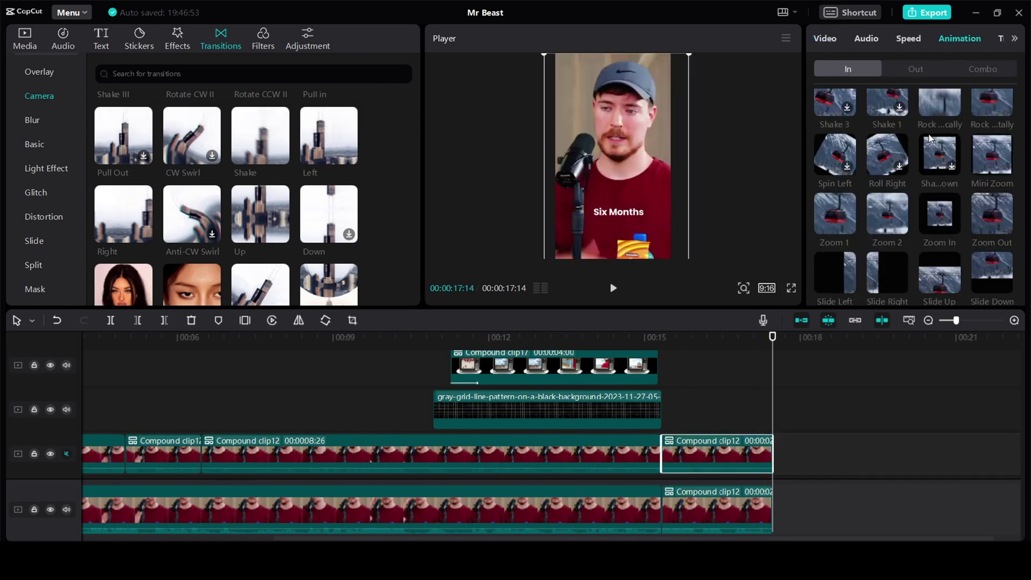
scroll(927, 124, "up", 2)
left_click(929, 110)
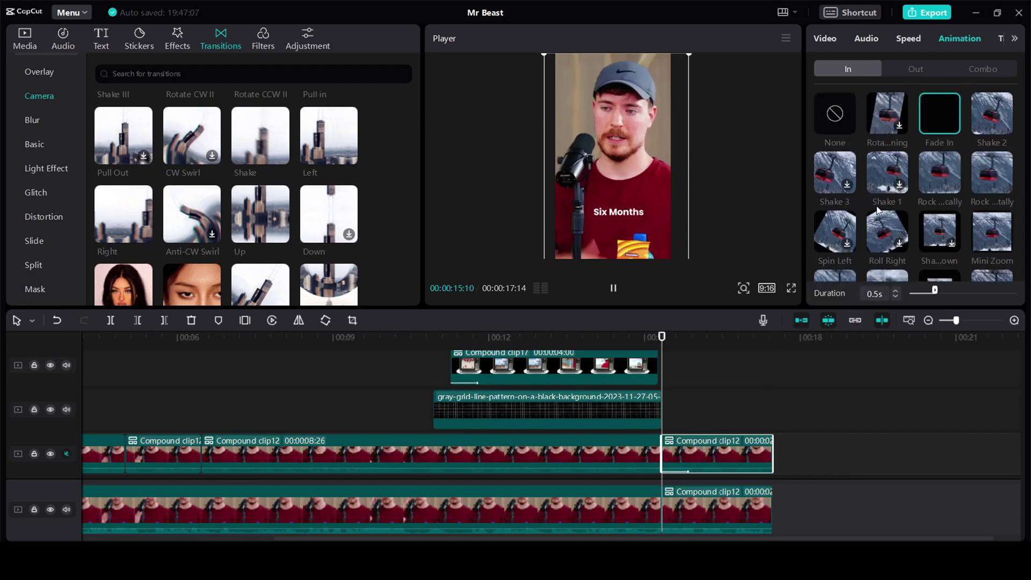
left_click(675, 502)
left_click(949, 117)
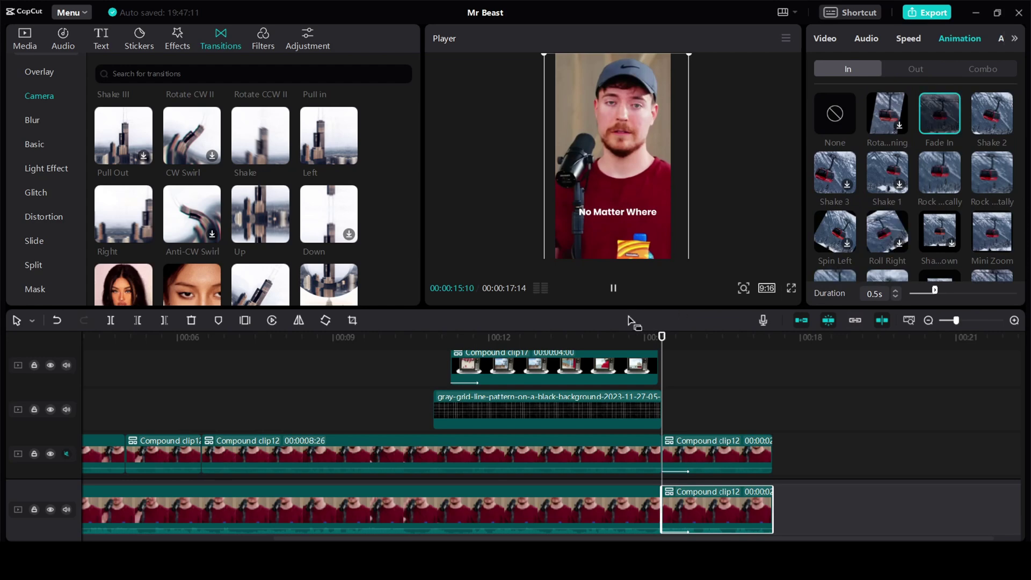
- Set the Fade In duration to 1.0 s on both last talking-head segments and preview the fade in full screen
left_click(695, 460)
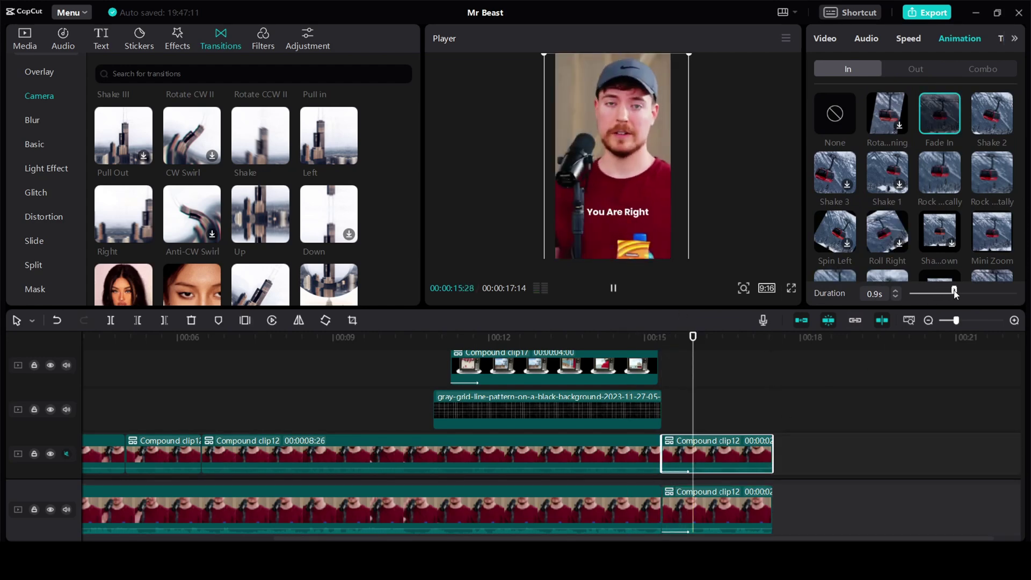
left_click(720, 528)
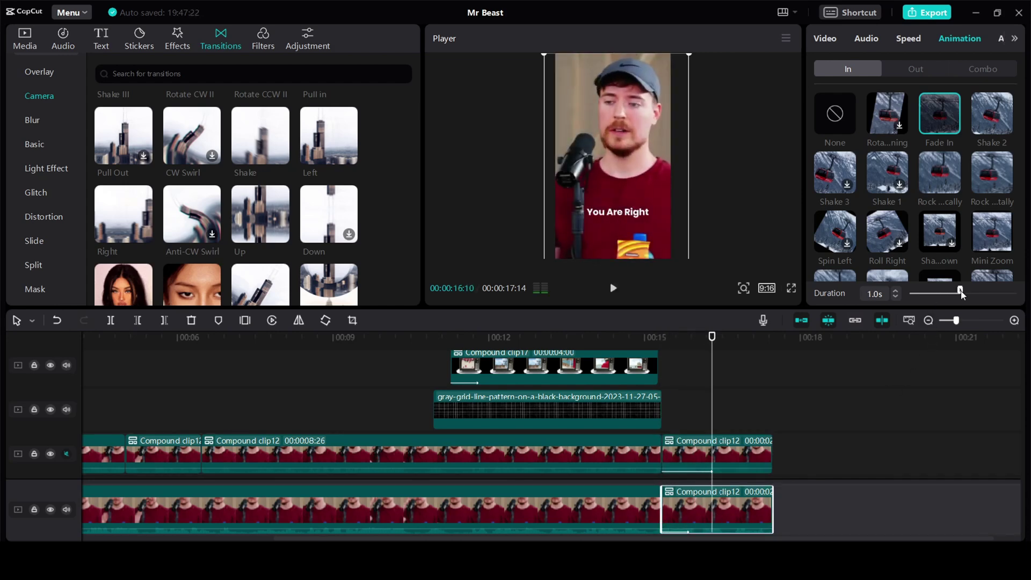
left_click(636, 337)
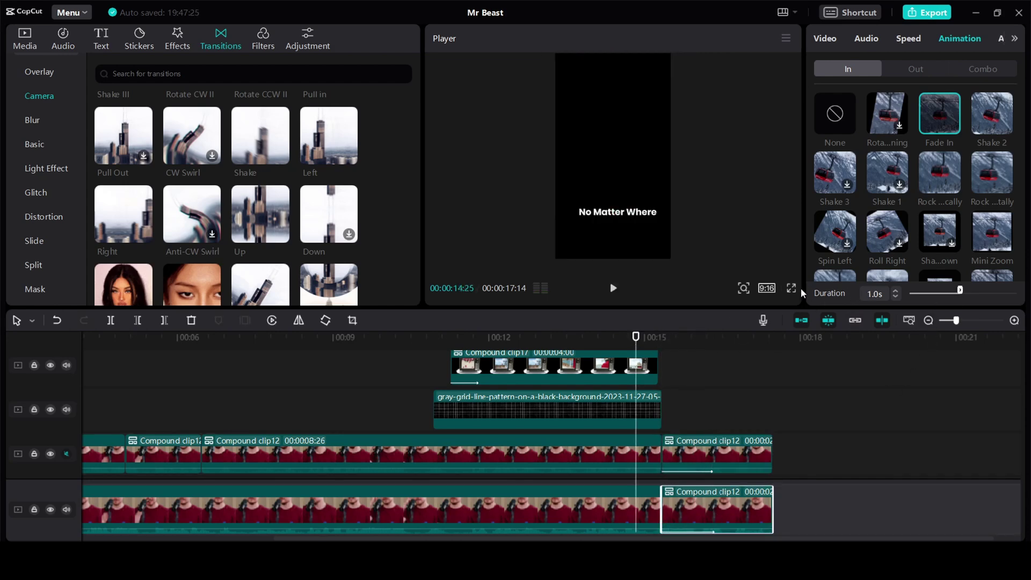
left_click(791, 288)
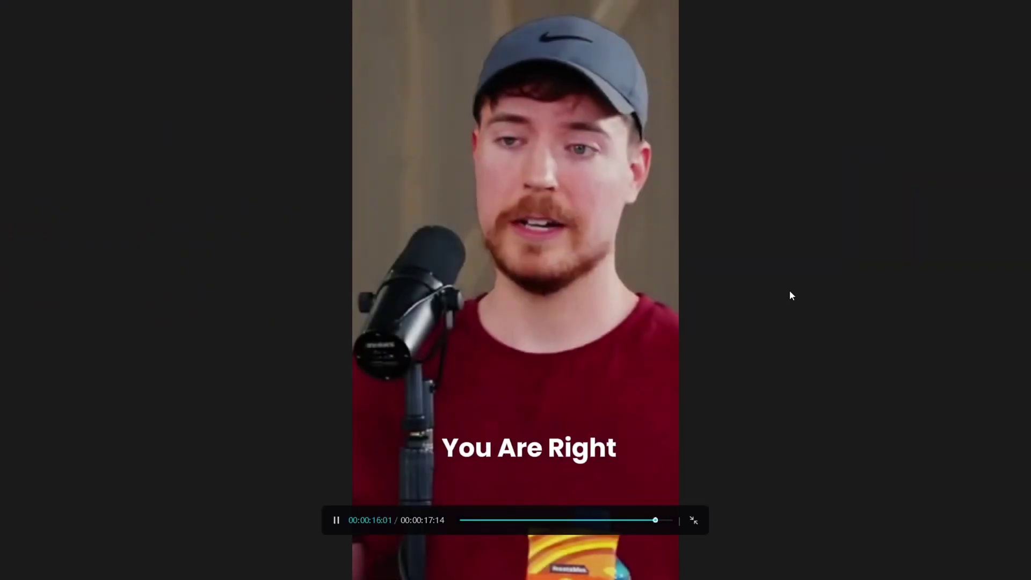
key("Escape")
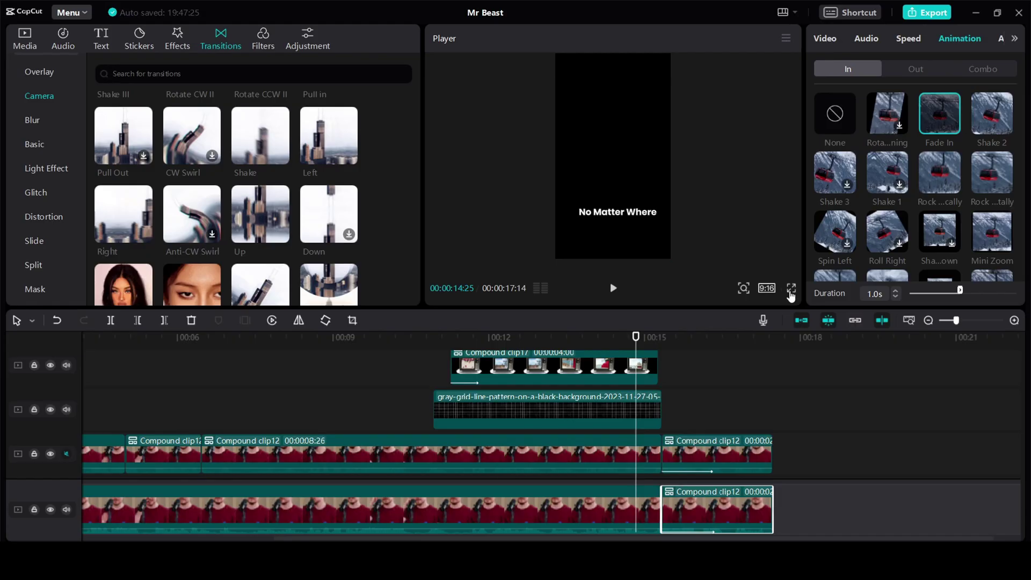